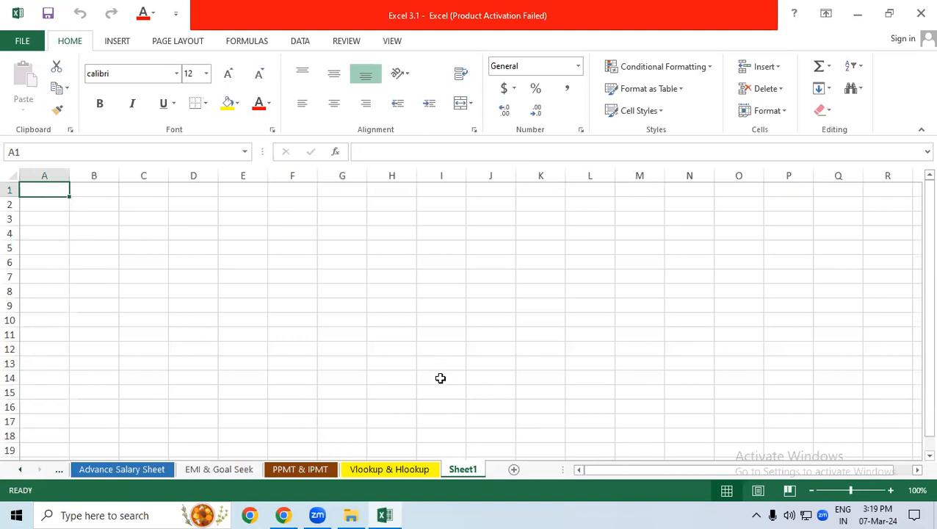
# View the title and employee table on the Vlookup & Hlookup sheet
pyautogui.hotkey('ctrl', 'pageup')
pyautogui.moveTo(918, 305); pyautogui.dragTo(917, 217)
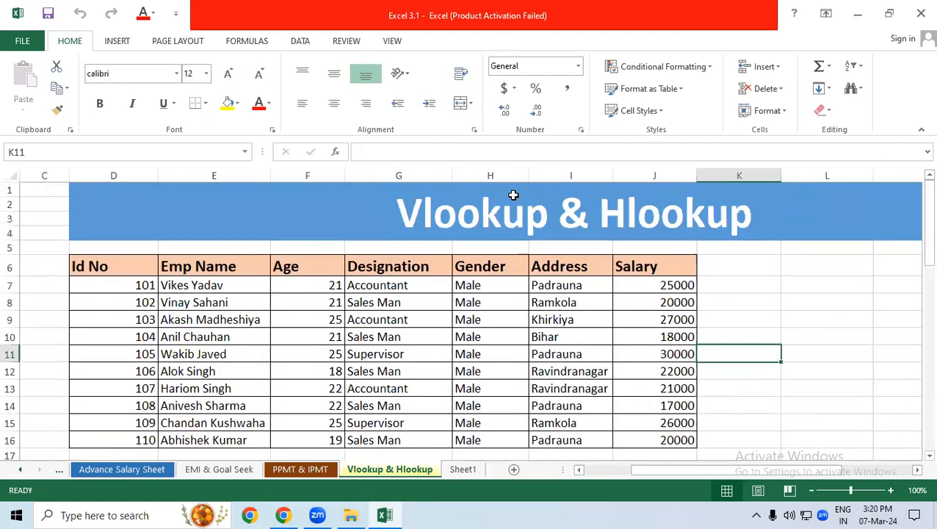
pyautogui.click(543, 223)
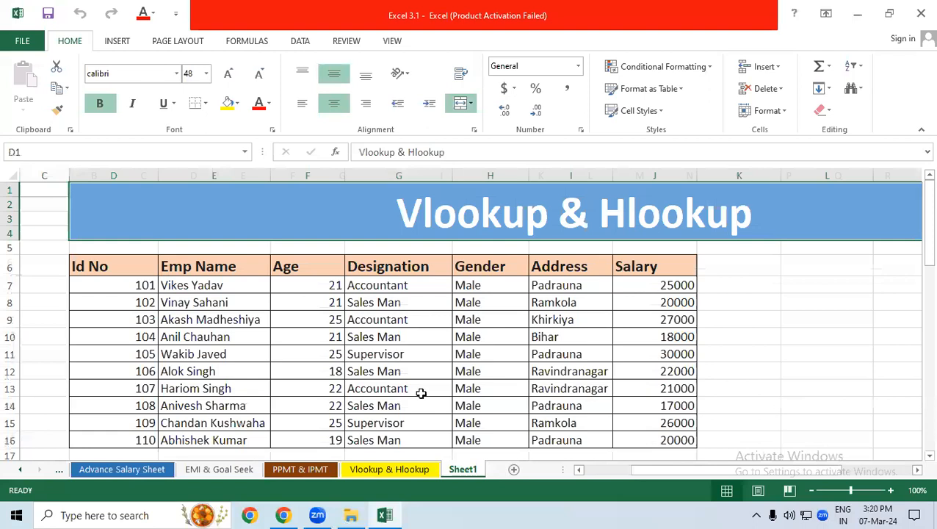
# Merge and center cells D1:N4 on Sheet1 to form a title area
pyautogui.hotkey('ctrl', 'pagedown')
pyautogui.moveTo(193, 193); pyautogui.dragTo(548, 247)
pyautogui.moveTo(652, 238); pyautogui.dragTo(707, 236)
pyautogui.click(457, 108)
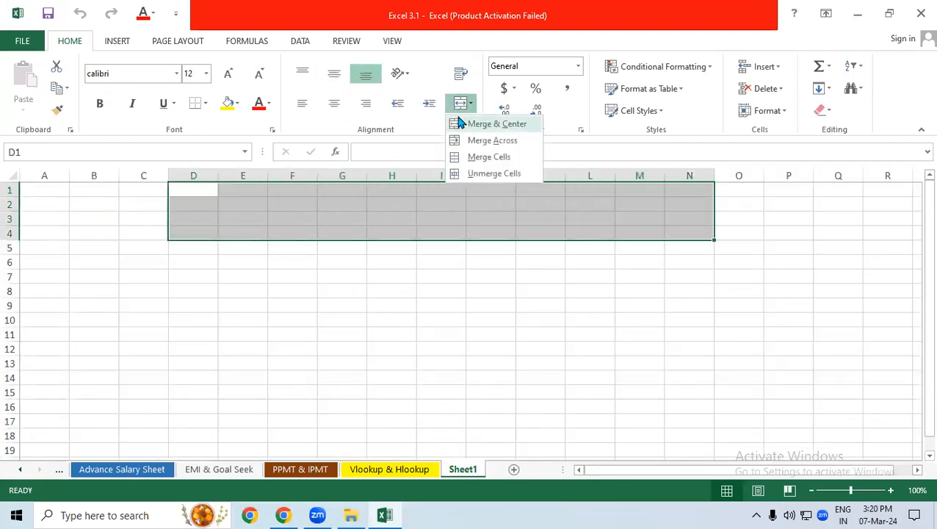
pyautogui.click(461, 123)
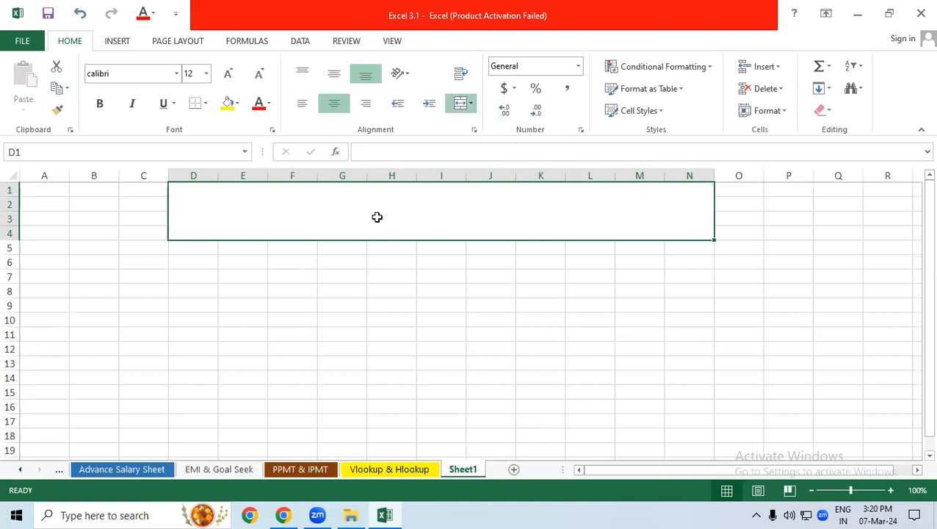
# Enter the title "Double Vlookup & Iferror" in the merged cell
pyautogui.write('Double ')
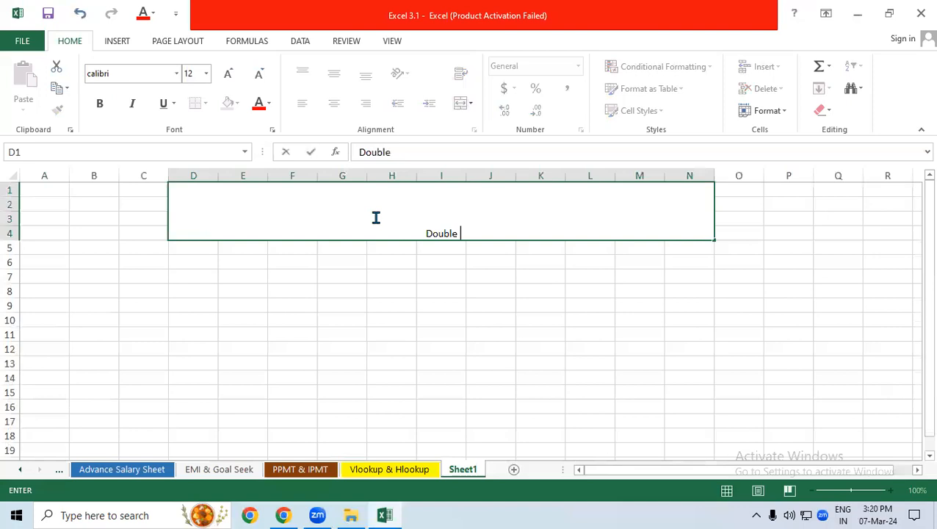
pyautogui.write('Vlookup & If')
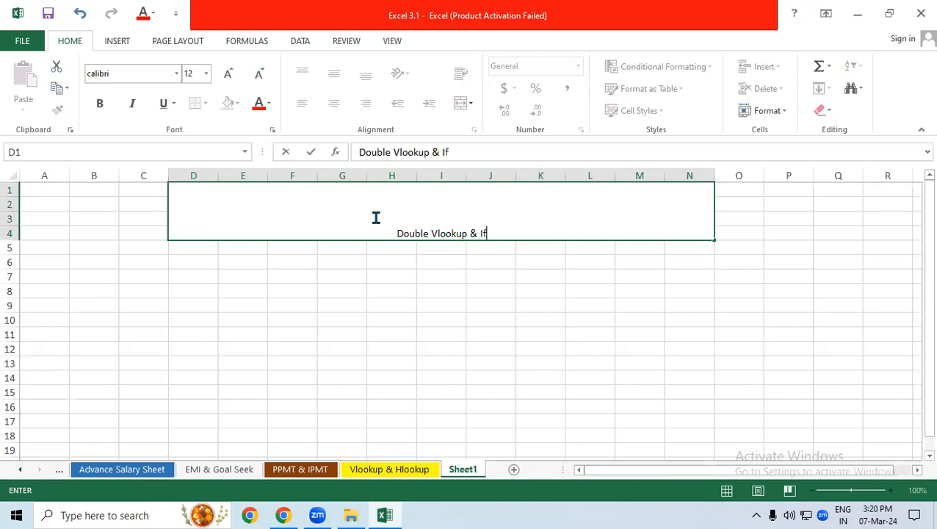
pyautogui.write('error')
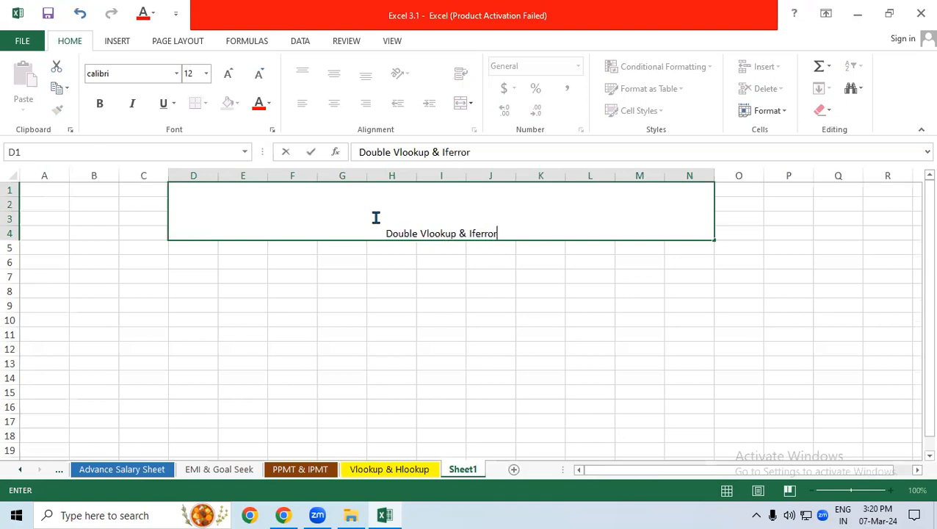
pyautogui.click(396, 275)
# Set the title's font size to 36 and align it vertically to the middle
pyautogui.click(382, 232)
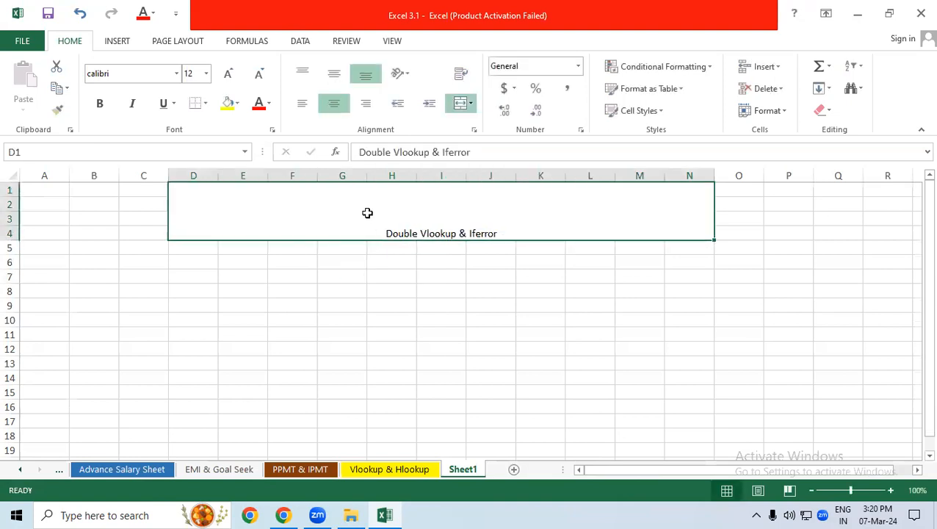
pyautogui.click(208, 74)
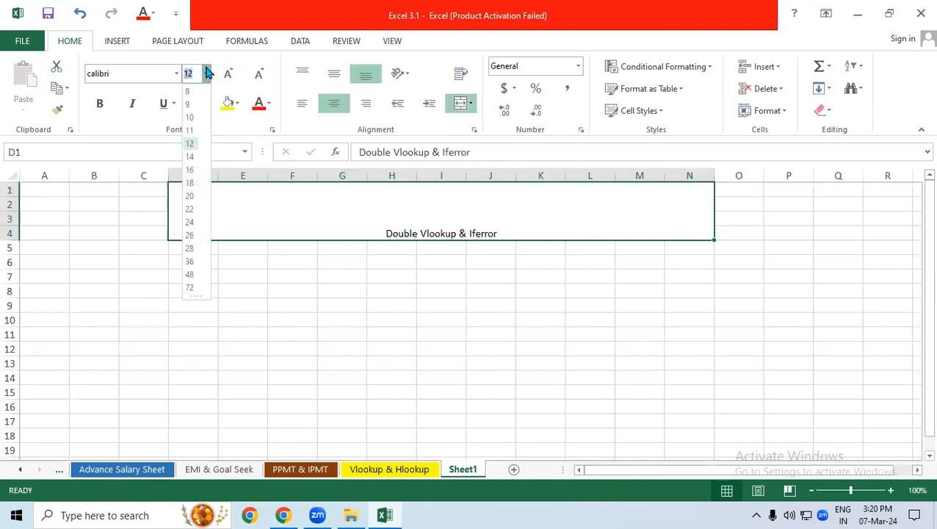
pyautogui.click(190, 265)
pyautogui.click(334, 75)
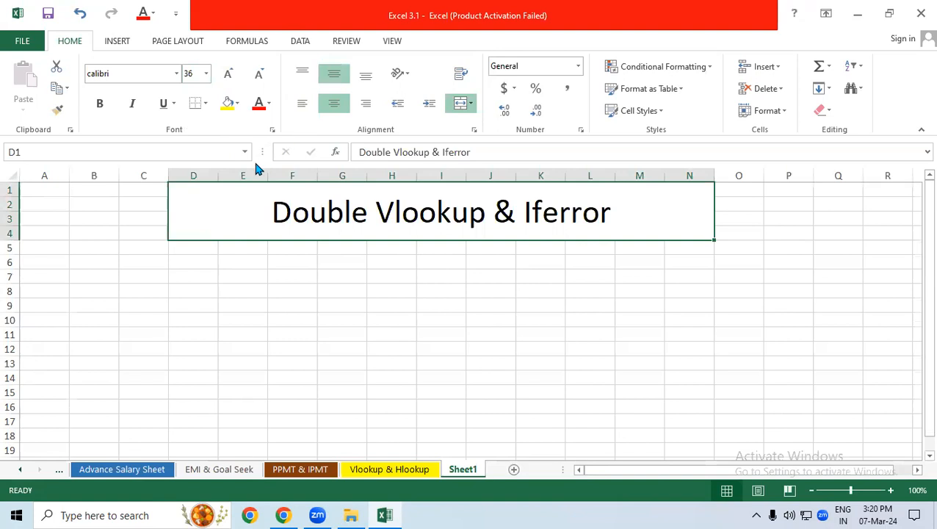
# Color the title text red and fill its merged cell with yellow
pyautogui.click(264, 105)
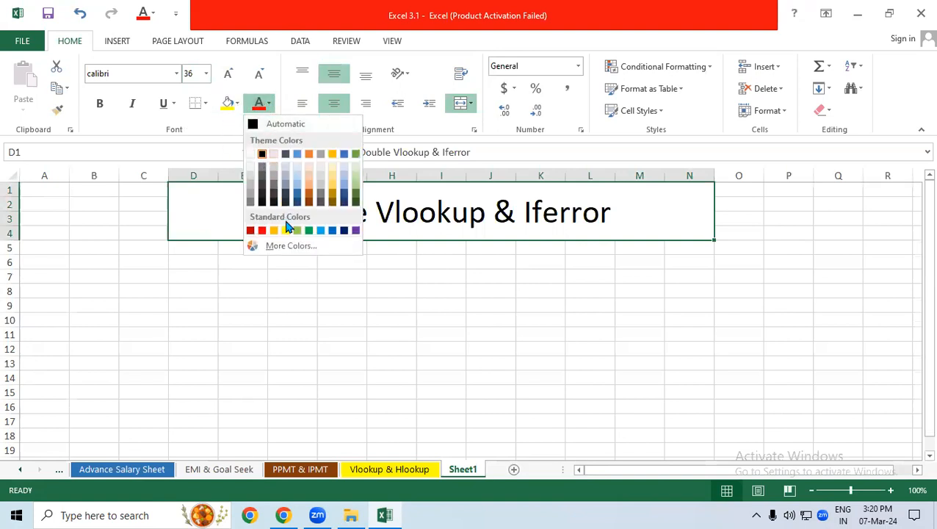
pyautogui.click(261, 231)
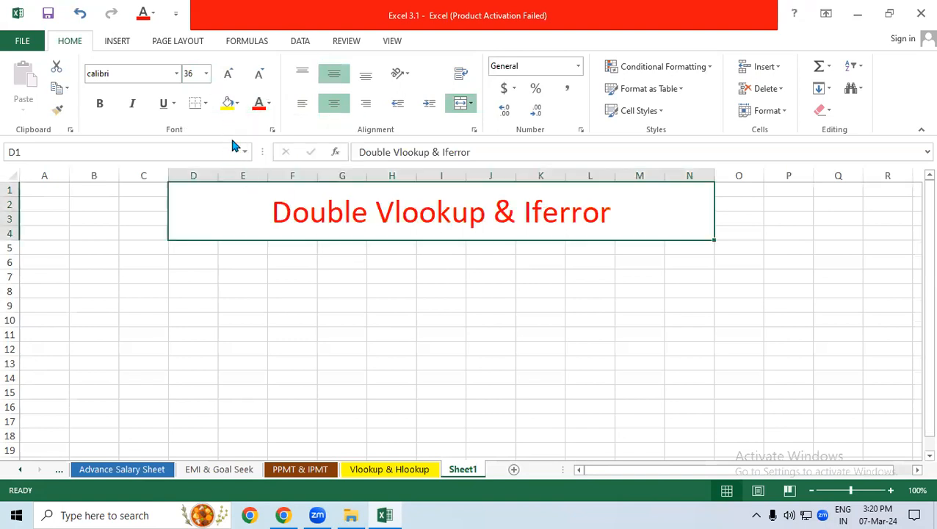
pyautogui.click(230, 107)
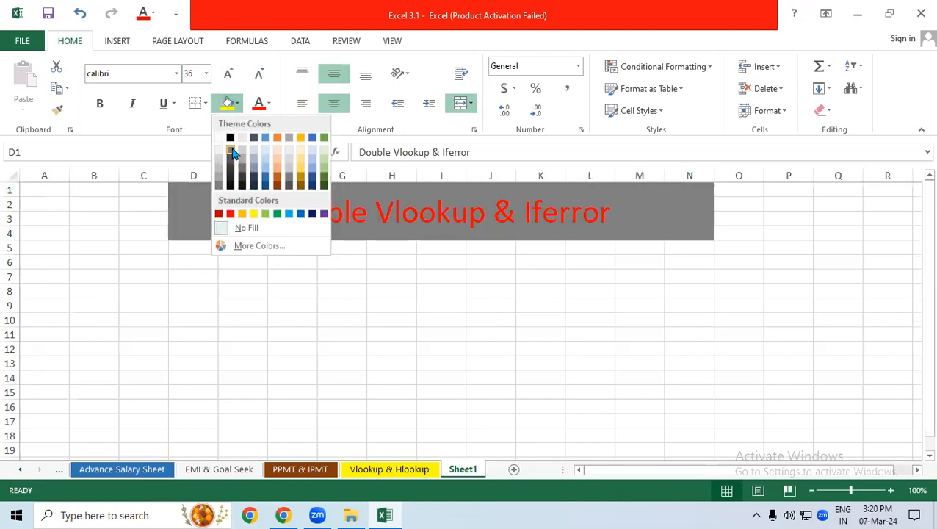
pyautogui.click(252, 213)
pyautogui.click(265, 332)
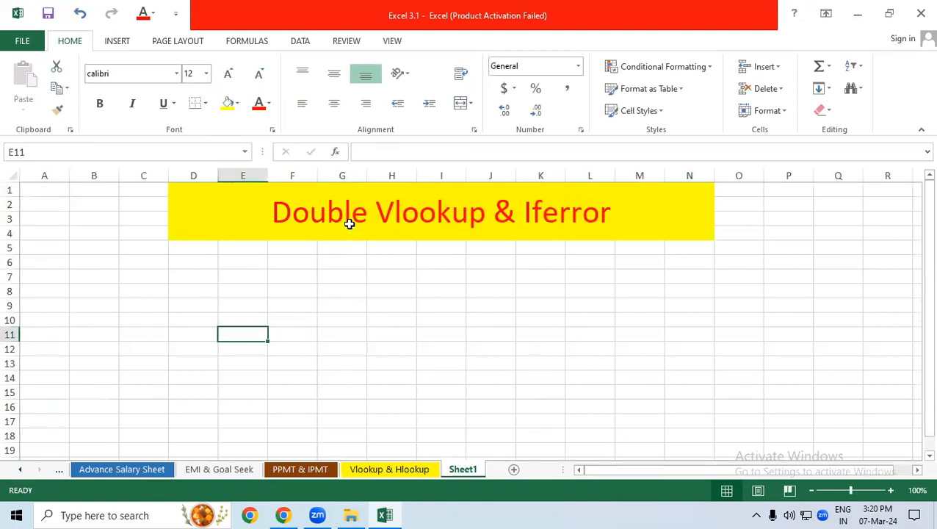
# Make the Double Vlookup & Iferror title bold
pyautogui.click(351, 221)
pyautogui.click(99, 103)
pyautogui.click(309, 328)
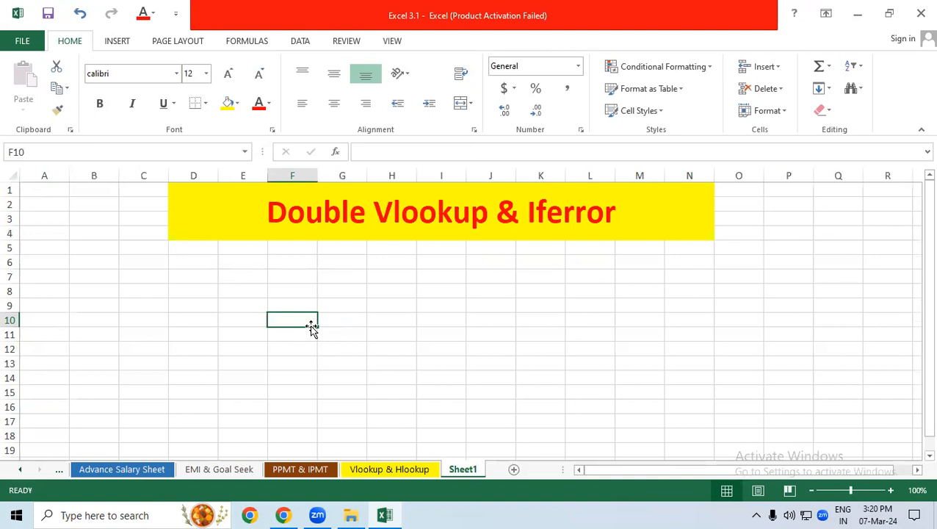
# Copy the employee table D6:J16 from the Vlookup & Hlookup sheet and paste it at C6 on Sheet1
pyautogui.click(390, 469)
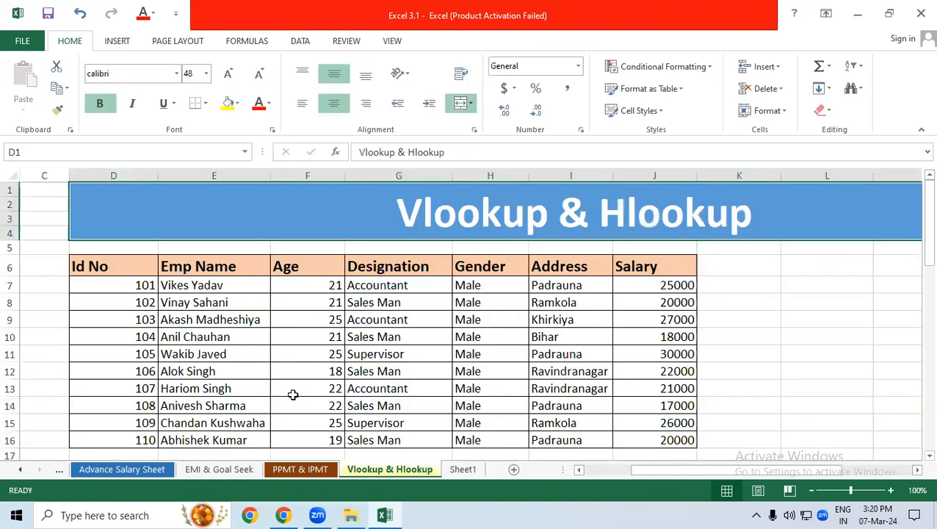
pyautogui.moveTo(100, 272); pyautogui.dragTo(664, 435)
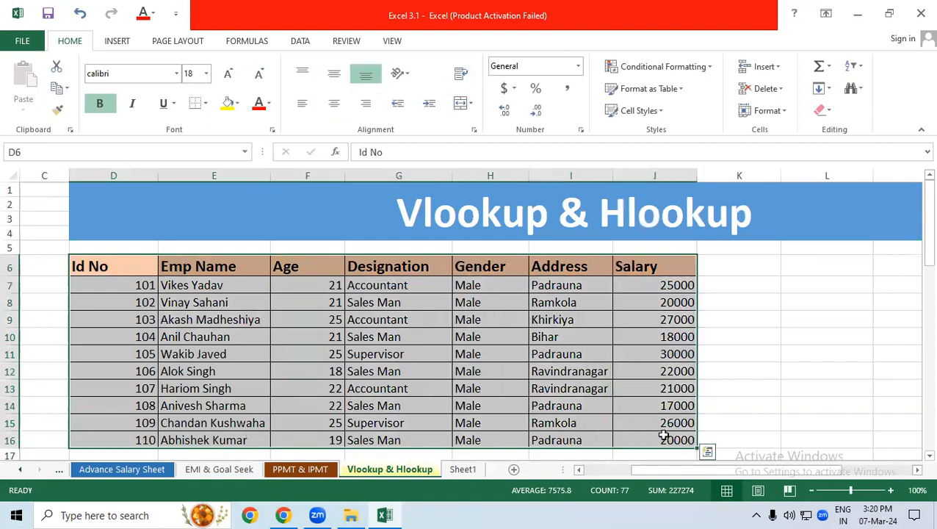
pyautogui.hotkey('ctrl', 'c')
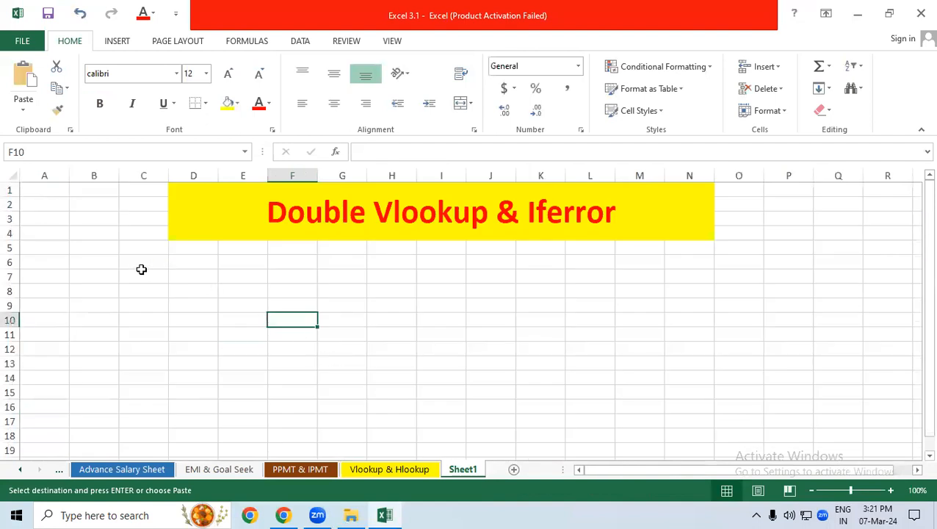
pyautogui.click(133, 261)
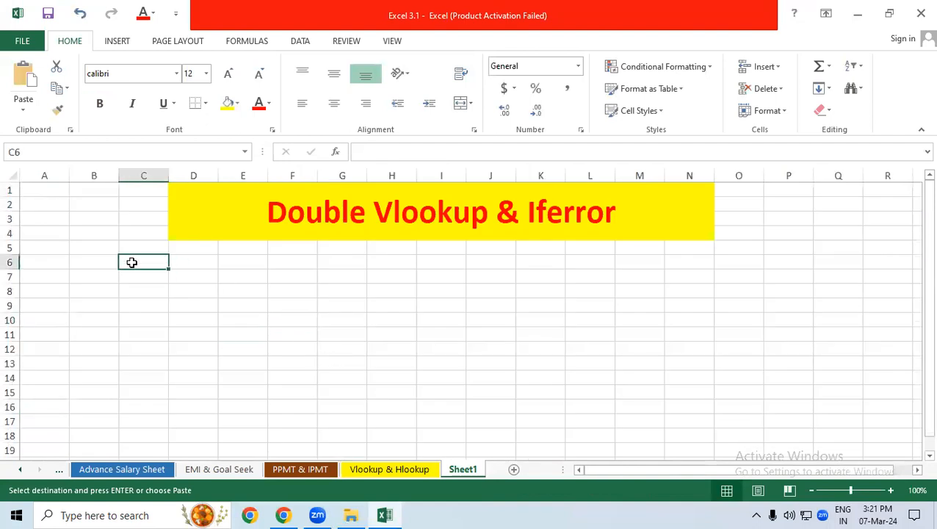
pyautogui.hotkey('ctrl', 'v')
# Autofit the widths of the pasted employee table's columns, from Id No through Salary
pyautogui.moveTo(144, 178); pyautogui.dragTo(484, 171)
pyautogui.doubleClick(467, 174)
pyautogui.click(761, 351)
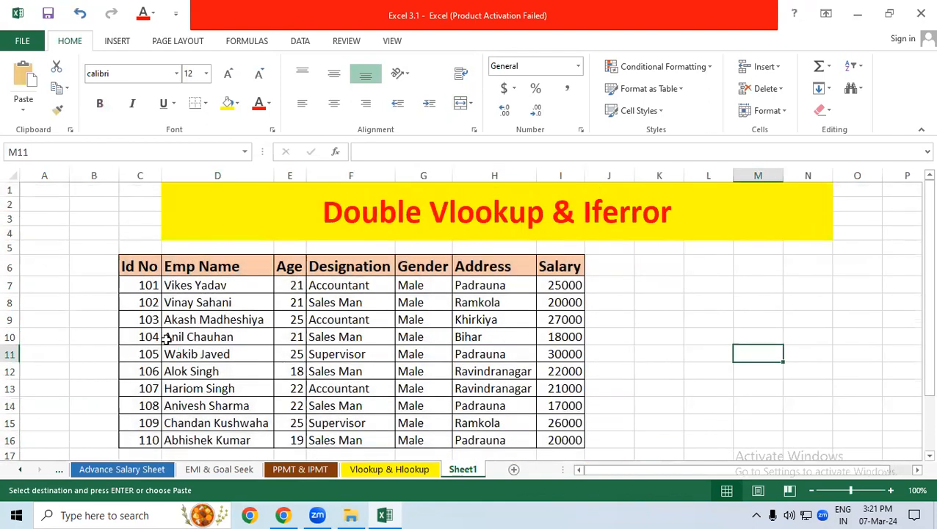
# Move the Designation, Gender, Address and Salary columns in F6:I16 to a separate table starting at N6
pyautogui.moveTo(135, 272); pyautogui.dragTo(264, 438)
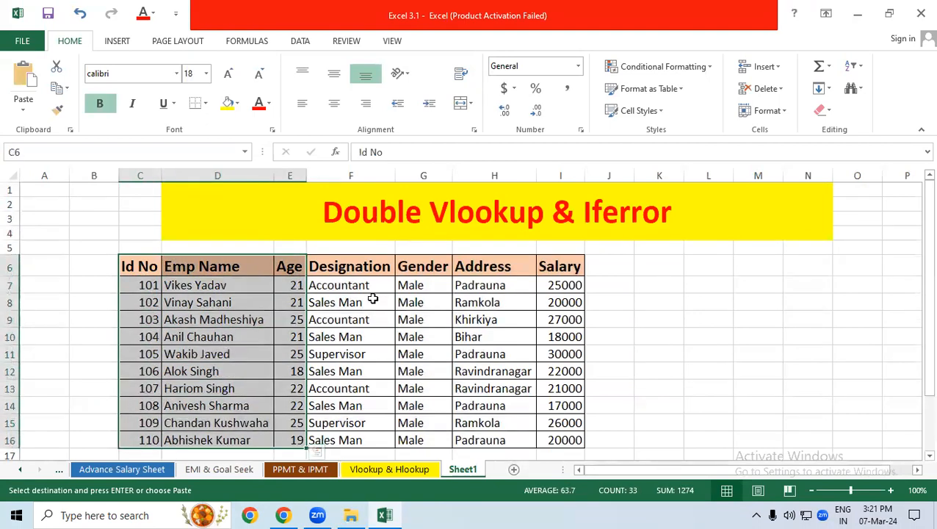
pyautogui.moveTo(357, 268); pyautogui.dragTo(563, 437)
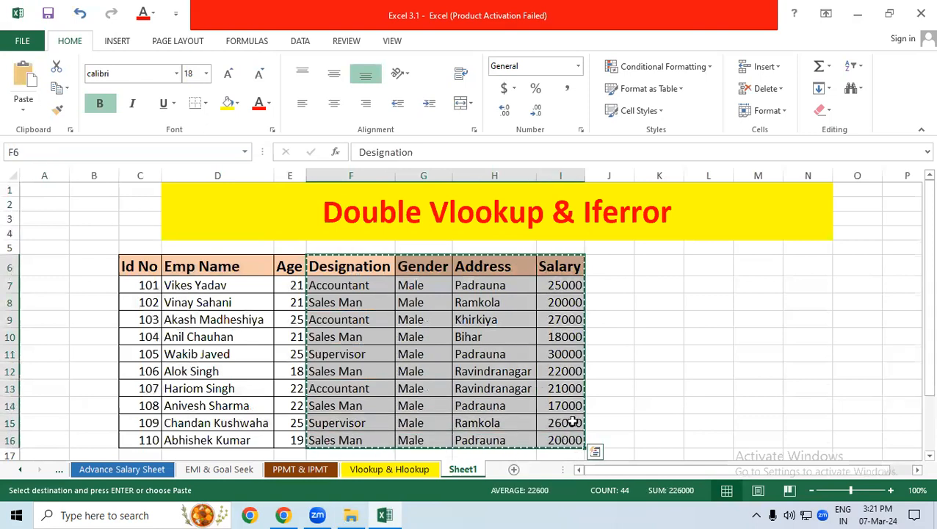
pyautogui.click(812, 265)
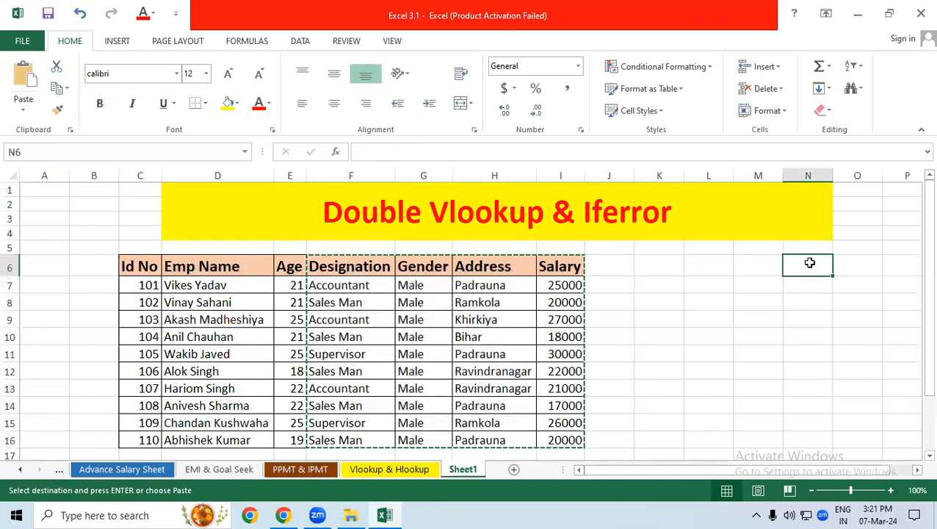
pyautogui.hotkey('ctrl', 'v')
# Delete columns L and M to narrow the gap between the two tables
pyautogui.moveTo(764, 471); pyautogui.dragTo(785, 475)
pyautogui.moveTo(613, 174); pyautogui.dragTo(654, 172)
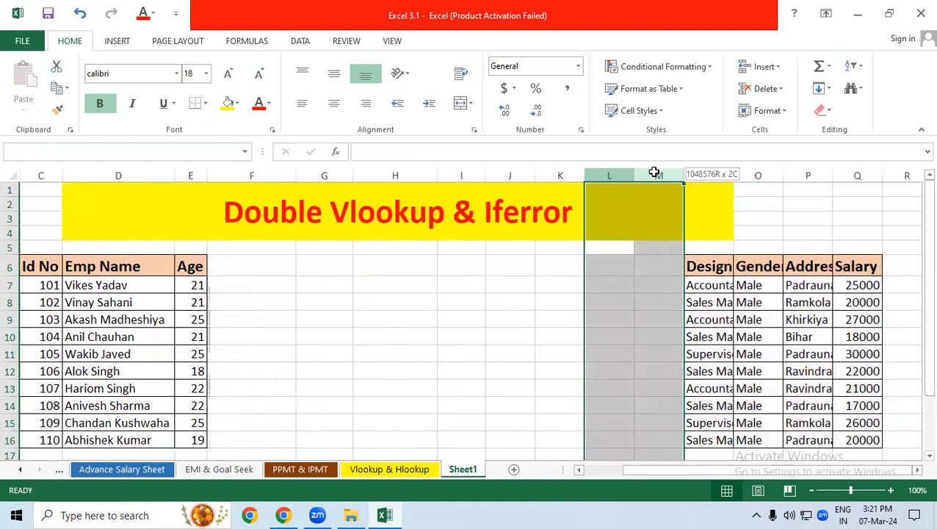
pyautogui.click(758, 90)
pyautogui.click(753, 113)
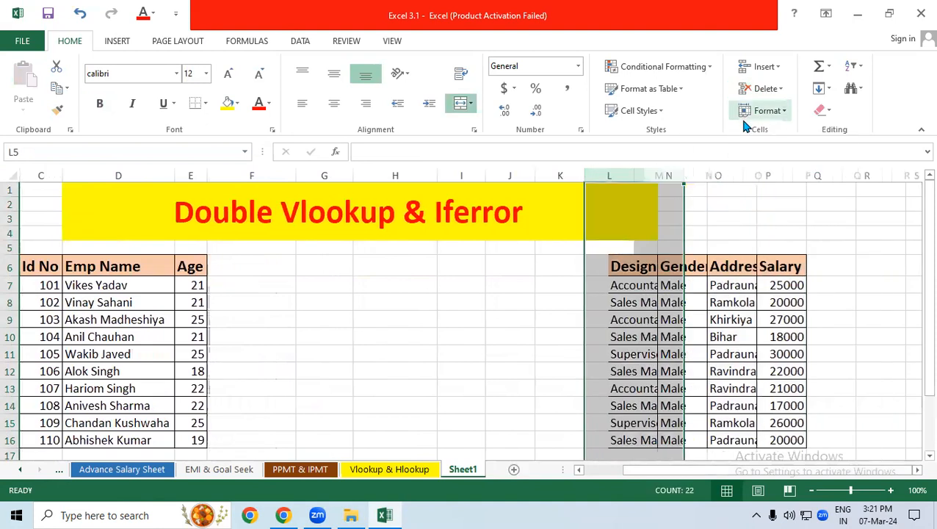
pyautogui.click(736, 227)
# Autofit the widths of columns L to O so the Designation to Salary table fits its contents
pyautogui.moveTo(608, 176); pyautogui.dragTo(764, 167)
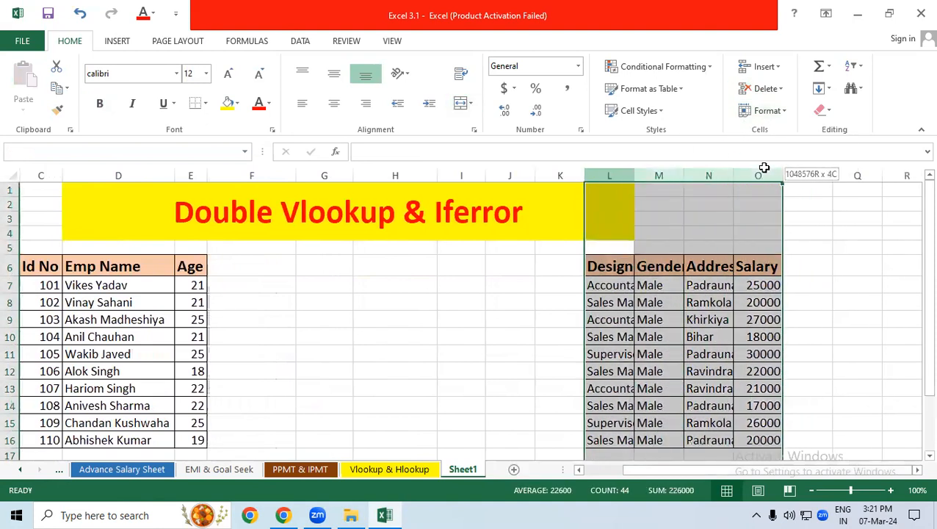
pyautogui.doubleClick(784, 174)
pyautogui.moveTo(511, 298); pyautogui.dragTo(550, 317)
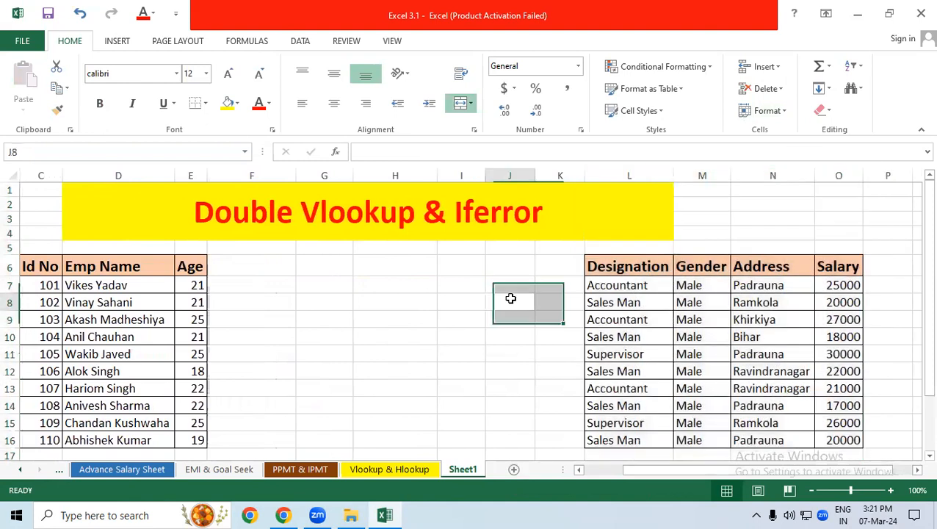
pyautogui.click(510, 299)
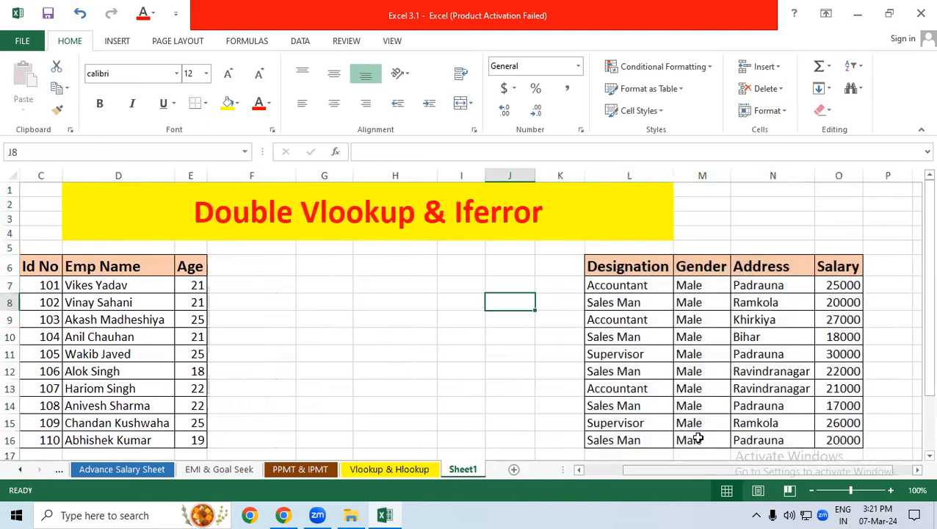
# Examine the layout of the two separated tables and the empty area below the Id No table
pyautogui.hscroll(-2, 698, 439)
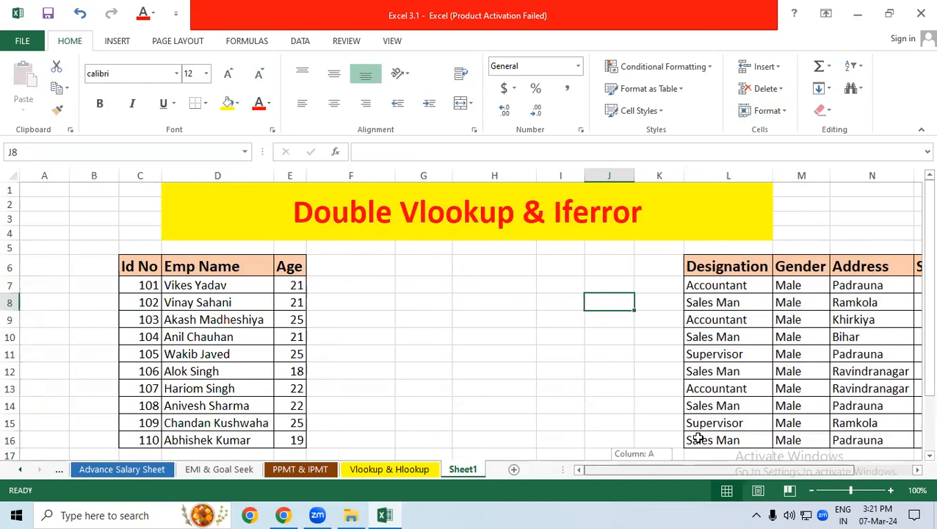
pyautogui.hscroll(2, 698, 439)
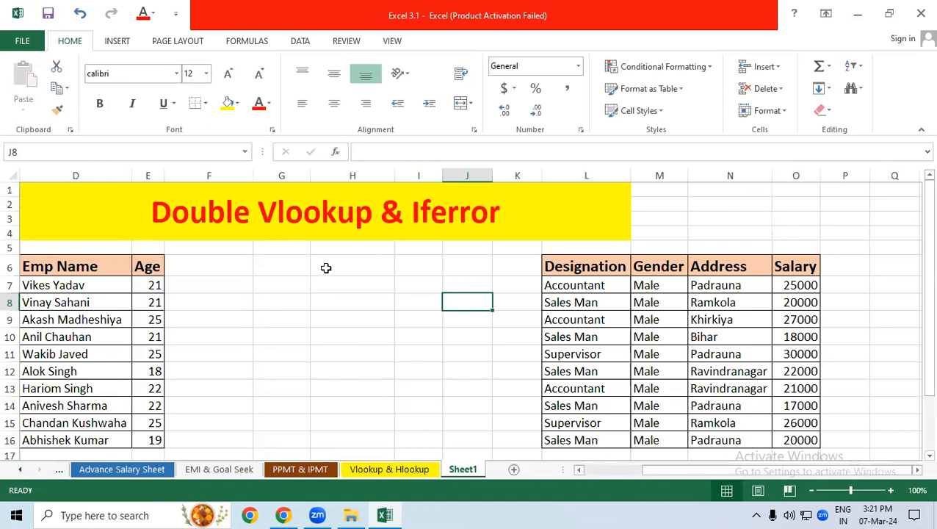
pyautogui.moveTo(63, 268); pyautogui.dragTo(147, 441)
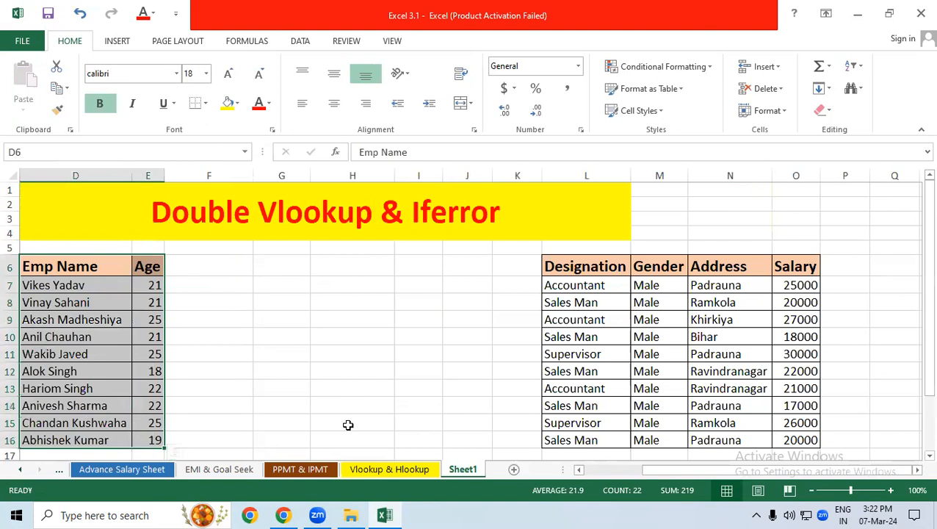
pyautogui.click(96, 322)
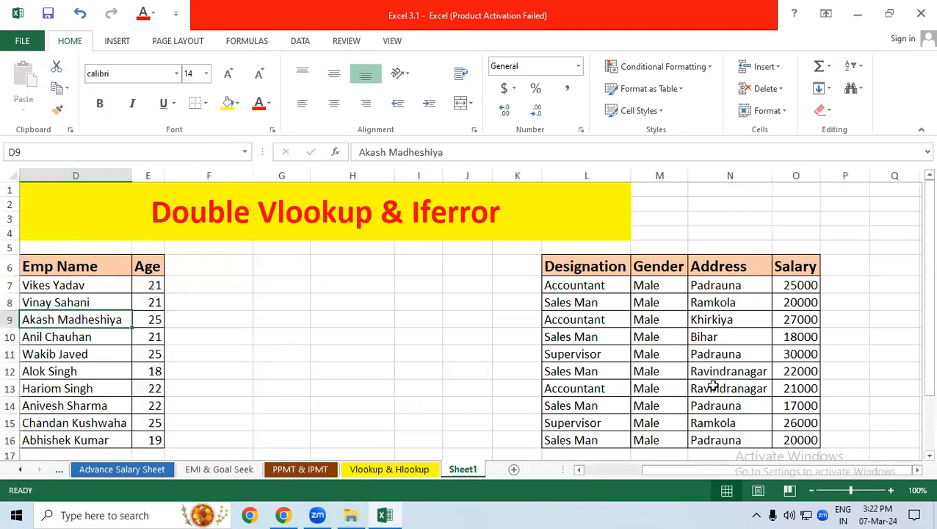
pyautogui.hscroll(-3, 689, 422)
pyautogui.scroll(-2, 543, 406)
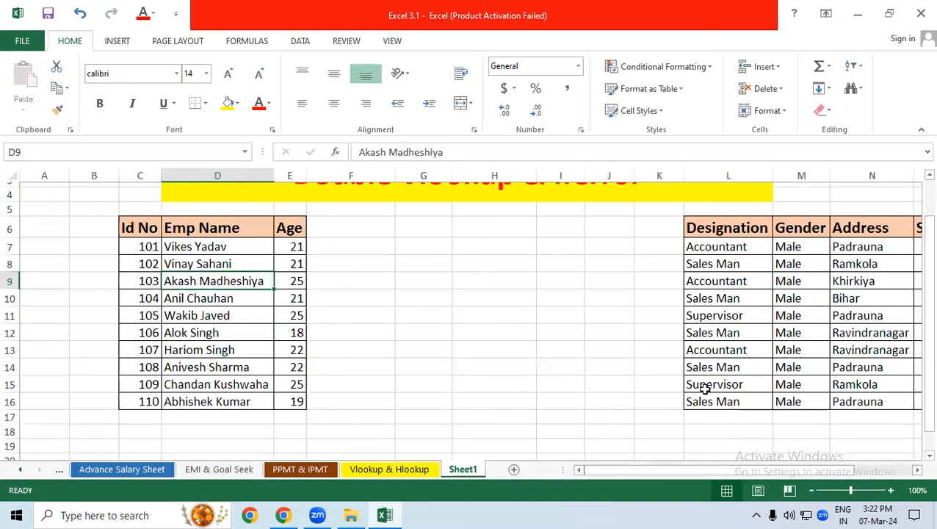
pyautogui.click(225, 431)
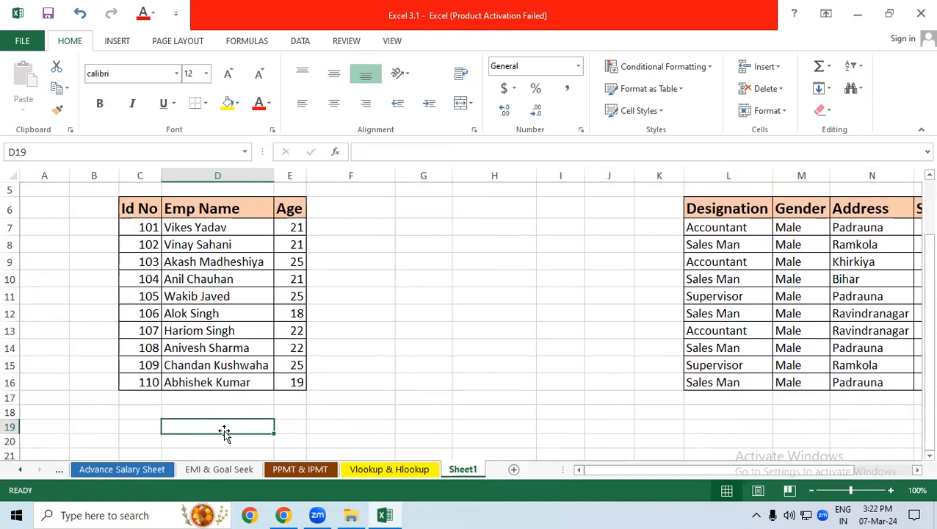
pyautogui.click(150, 424)
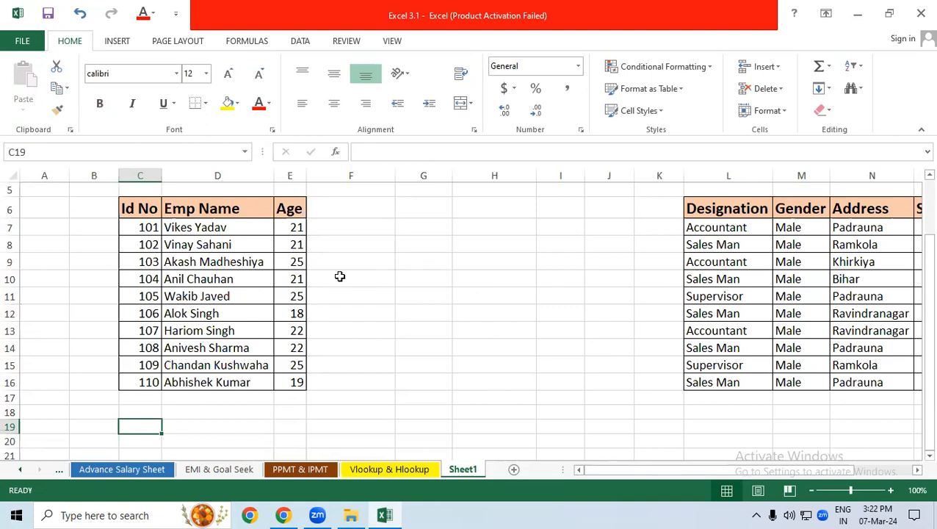
# Move the headers of both tables from row 6 into one combined header row at C20:I20
pyautogui.moveTo(138, 215); pyautogui.dragTo(301, 446)
pyautogui.moveTo(732, 207); pyautogui.dragTo(822, 207)
pyautogui.moveTo(708, 219); pyautogui.dragTo(294, 444)
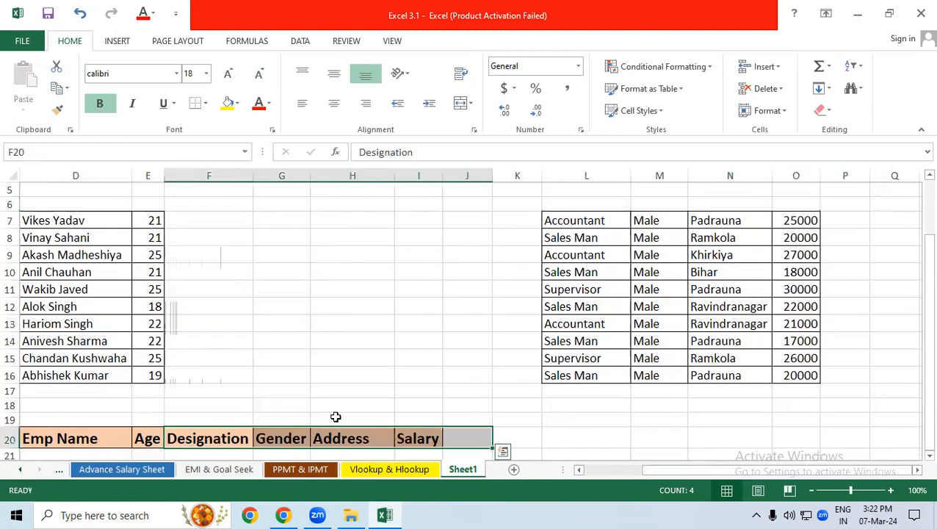
pyautogui.click(347, 392)
pyautogui.hscroll(-3, 485, 432)
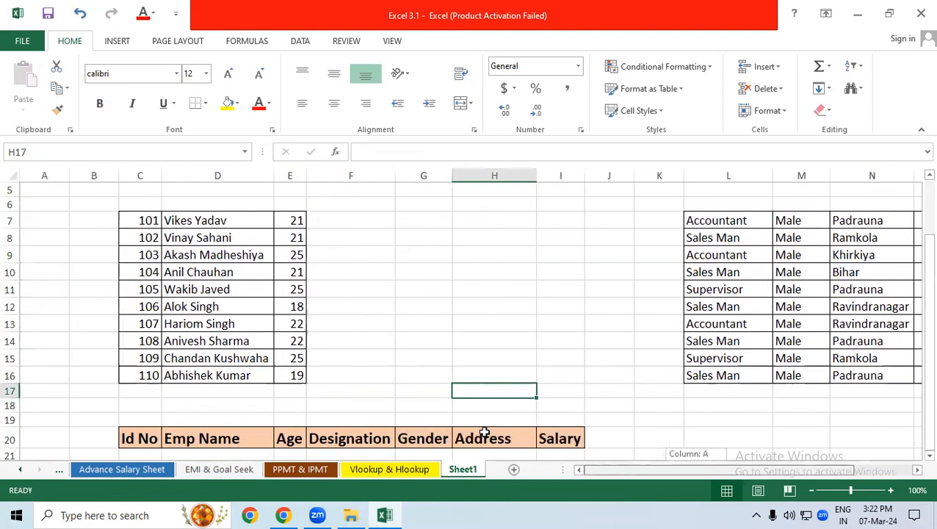
pyautogui.scroll(1, 717, 389)
pyautogui.scroll(-1, 917, 296)
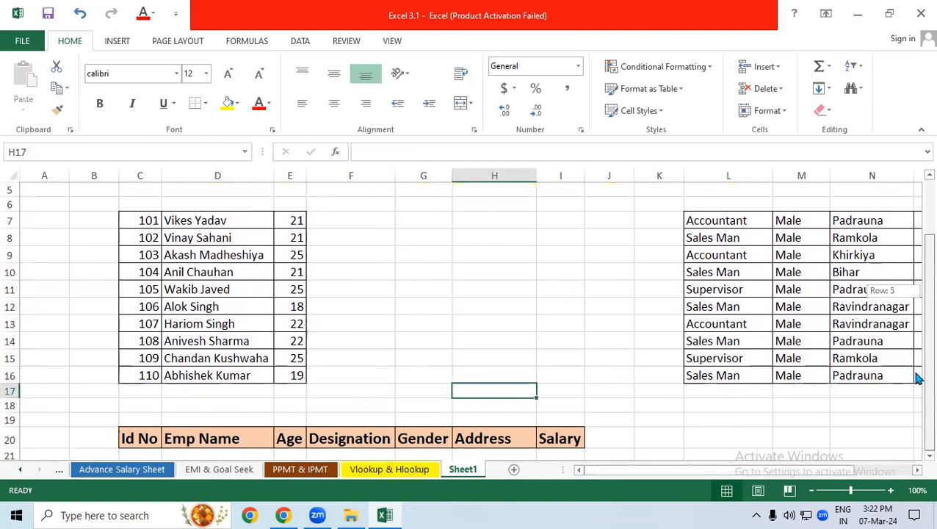
# Enter the first employee's Id No in C21 under the combined headers
pyautogui.click(141, 451)
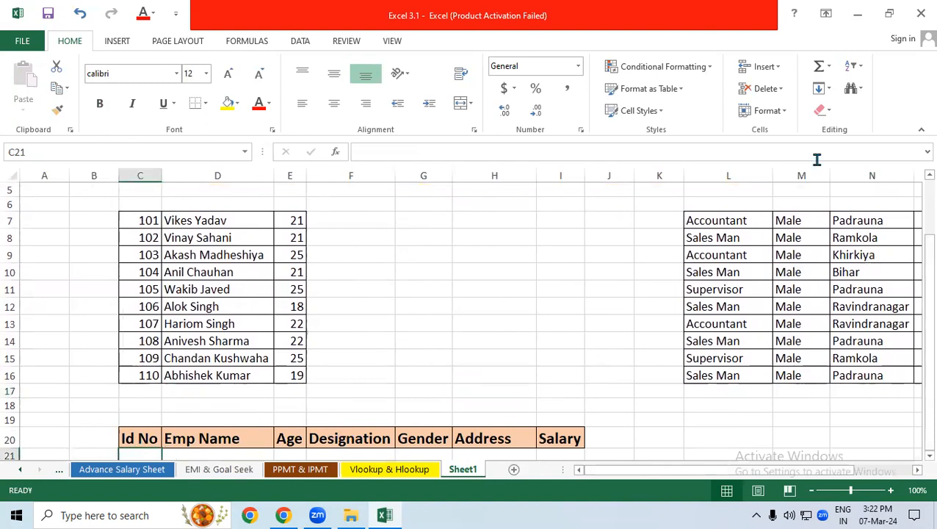
pyautogui.write('101')
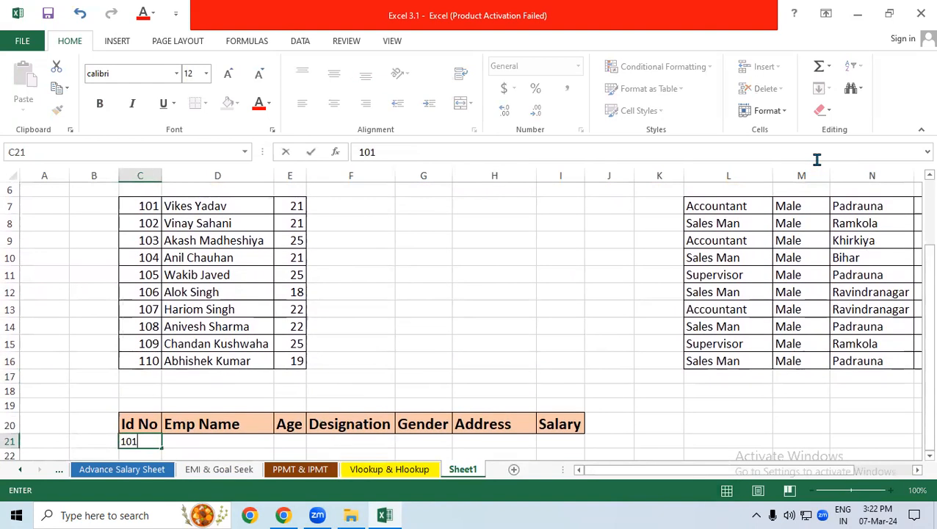
pyautogui.press('Return')
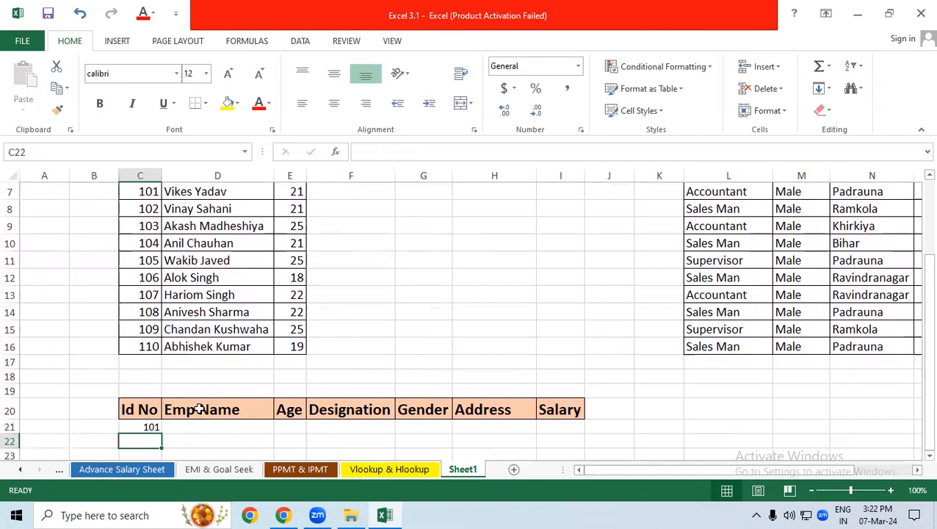
pyautogui.moveTo(195, 422); pyautogui.dragTo(553, 422)
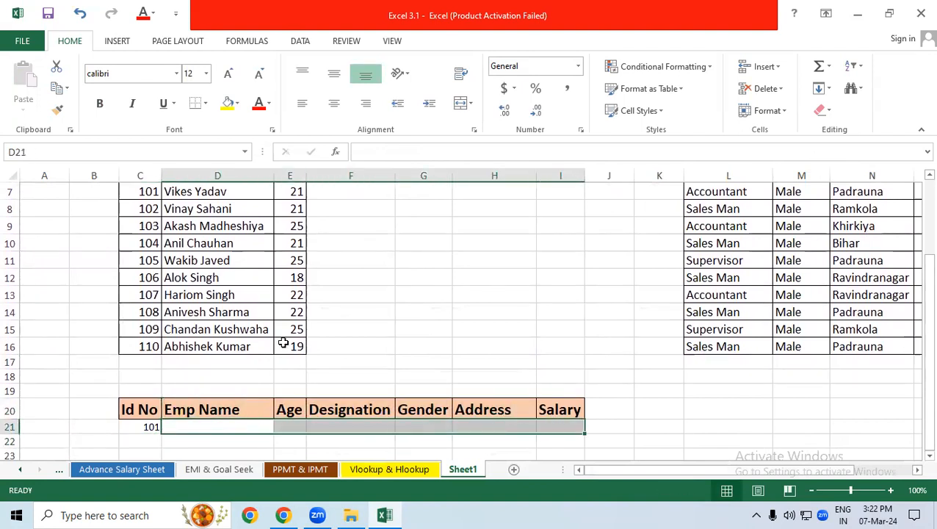
pyautogui.moveTo(154, 193); pyautogui.dragTo(257, 339)
pyautogui.moveTo(728, 196); pyautogui.dragTo(899, 346)
pyautogui.moveTo(132, 244); pyautogui.dragTo(269, 324)
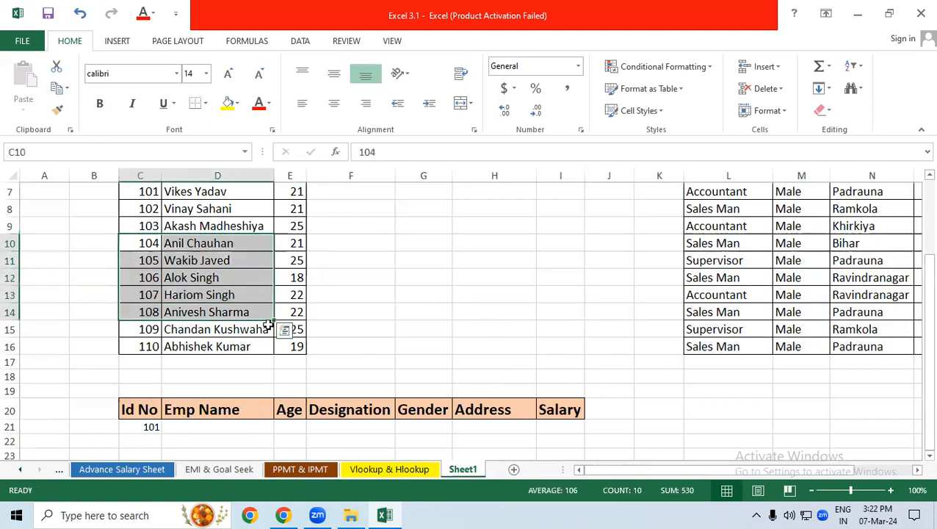
pyautogui.click(232, 429)
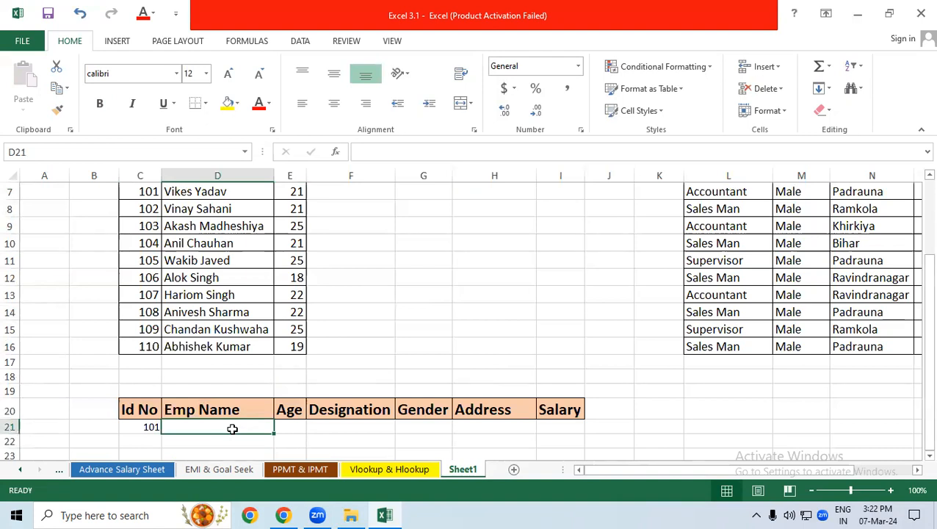
pyautogui.write('=vlo')
pyautogui.press('Tab')
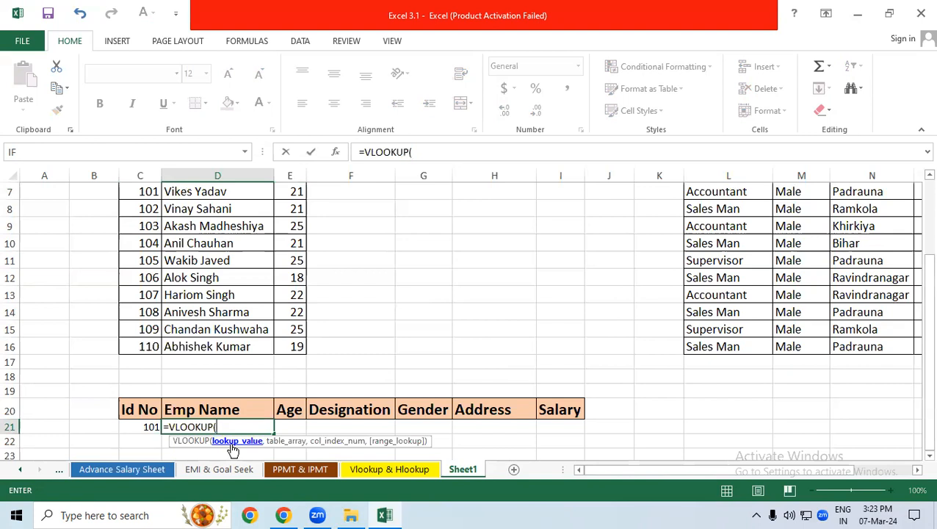
pyautogui.click(147, 430)
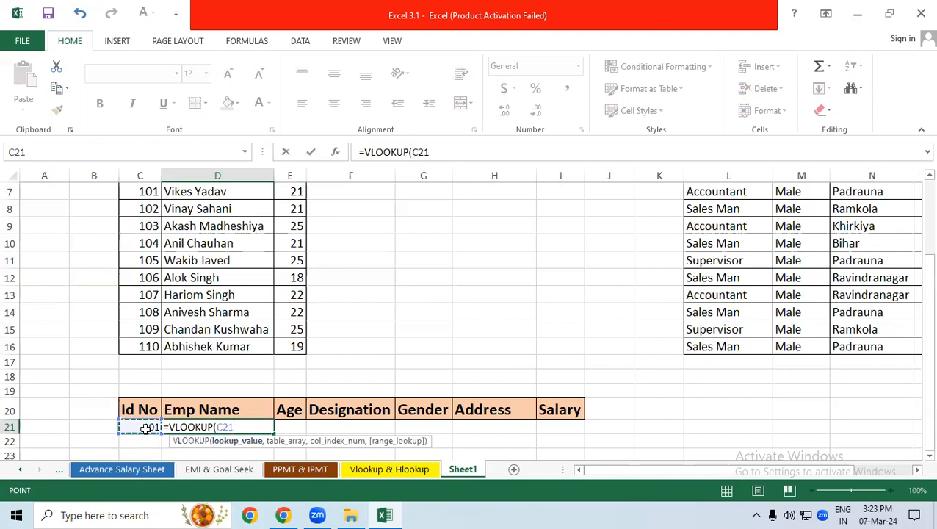
pyautogui.press('F4')
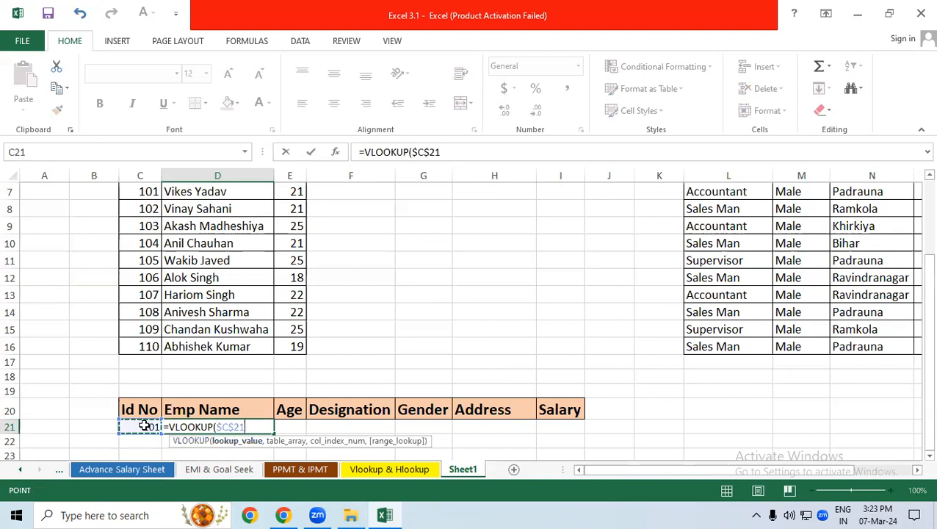
pyautogui.write(',')
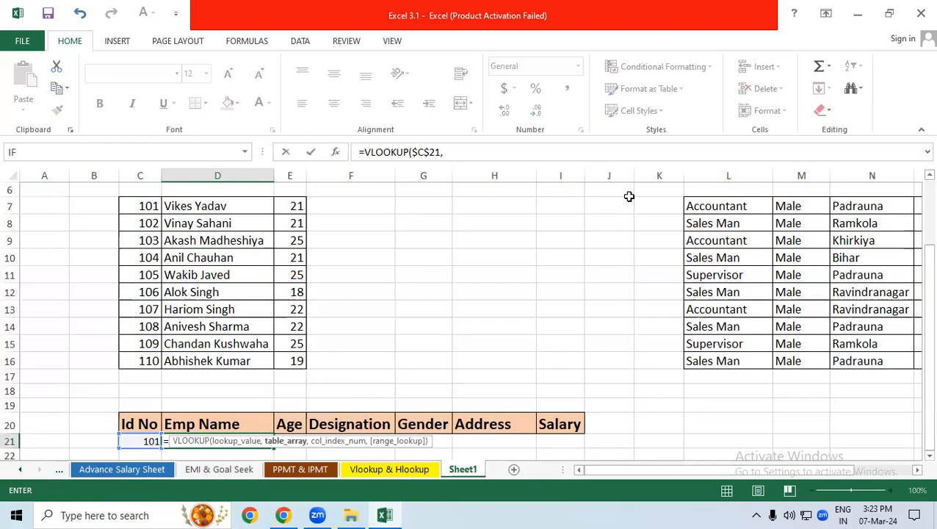
pyautogui.scroll(-1, 130, 207)
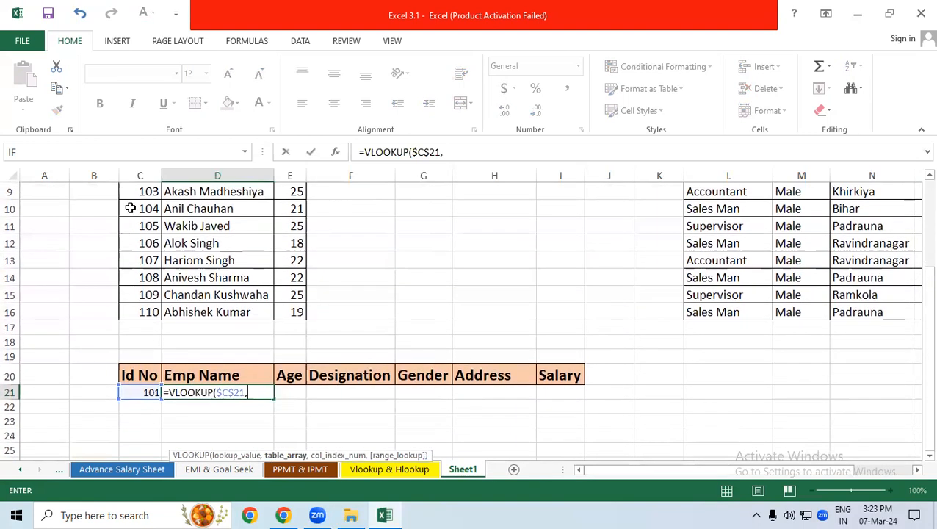
pyautogui.press('Escape')
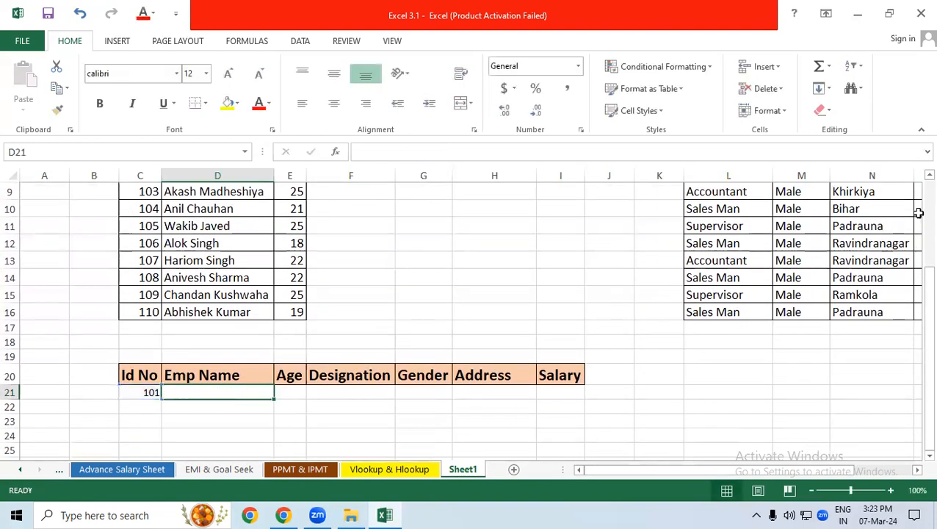
# Undo the Id No entry in C21 and the header moves to row 20
pyautogui.scroll(2, 917, 283)
pyautogui.moveTo(916, 279); pyautogui.dragTo(916, 316)
pyautogui.hotkey('ctrl', 'z')
pyautogui.hotkey('ctrl', 'z')
pyautogui.hotkey('ctrl', 'z')
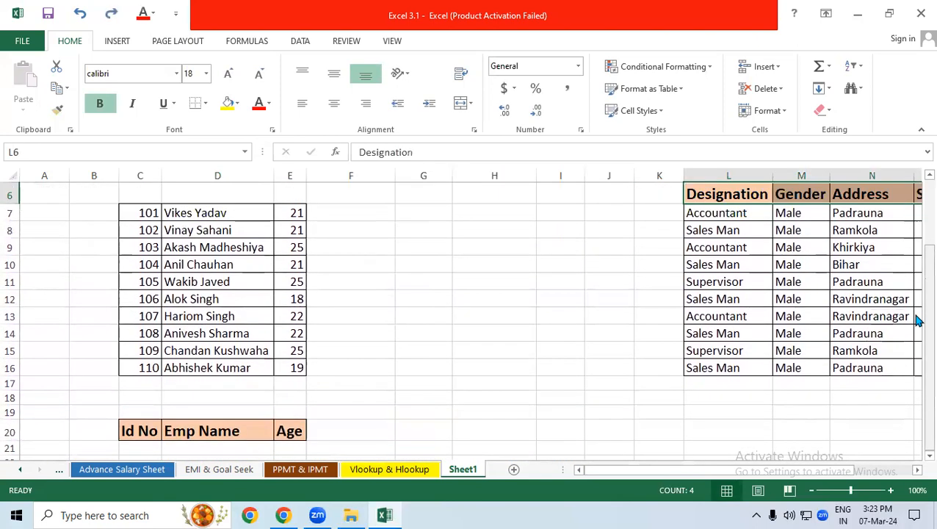
# Copy the Id No to Age headers to C19:E19 and the Designation to Salary headers to F19:I19
pyautogui.moveTo(251, 205); pyautogui.dragTo(248, 419)
pyautogui.moveTo(730, 195); pyautogui.dragTo(456, 431)
pyautogui.click(625, 436)
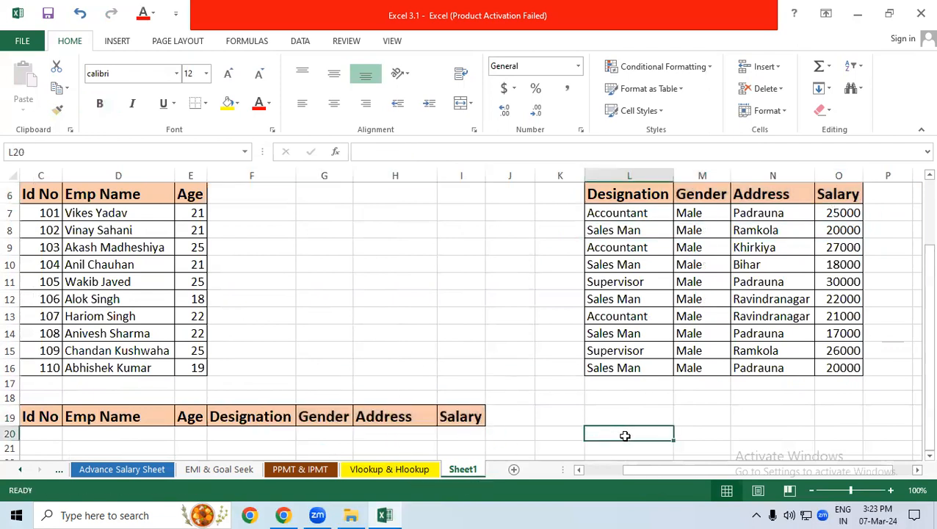
pyautogui.hscroll(-2, 625, 437)
# Enter the first employee's Id No in C20 as the lookup value
pyautogui.click(155, 434)
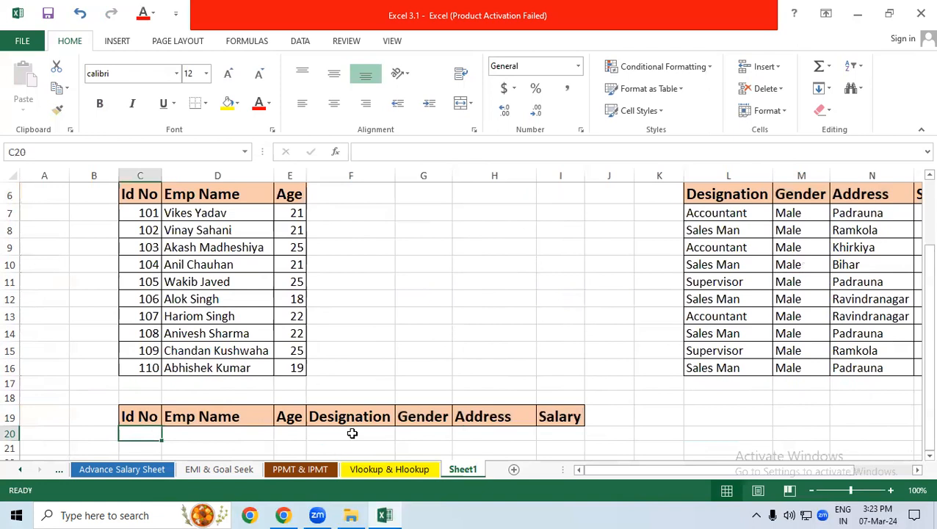
pyautogui.write('101')
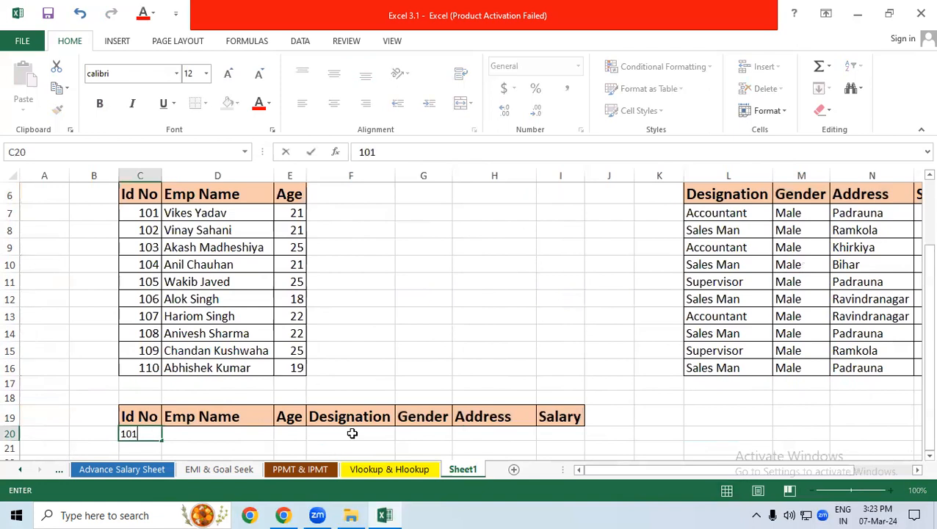
pyautogui.press('Tab')
# Start a VLOOKUP formula in D20 with lookup value $C$20 and table array $C$6:$E$16
pyautogui.write('=vlo')
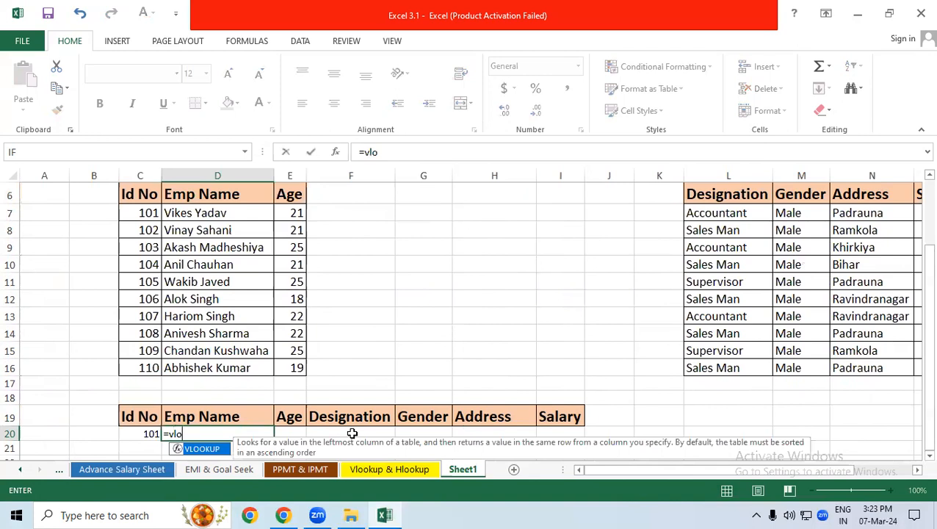
pyautogui.press('Tab')
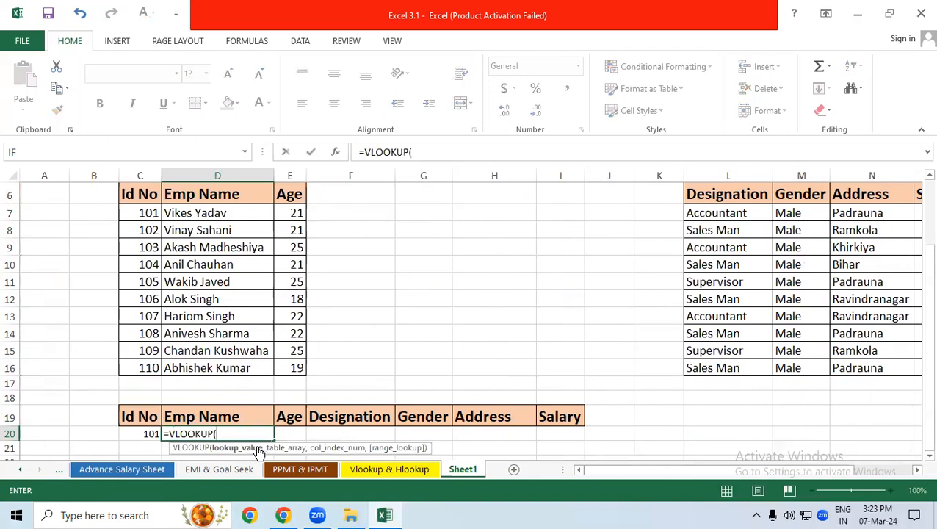
pyautogui.click(147, 434)
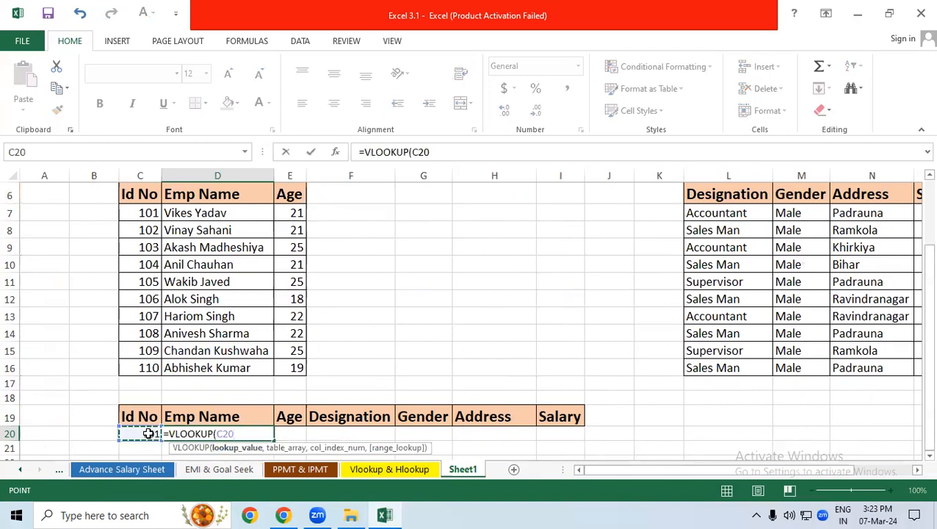
pyautogui.press('F4')
pyautogui.write(',')
pyautogui.moveTo(139, 195); pyautogui.dragTo(295, 368)
pyautogui.press('F4')
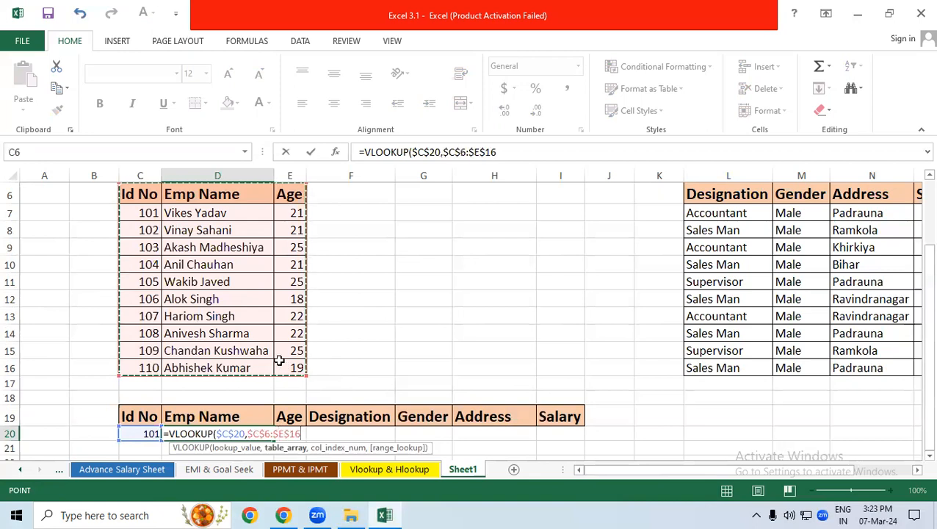
pyautogui.write(',')
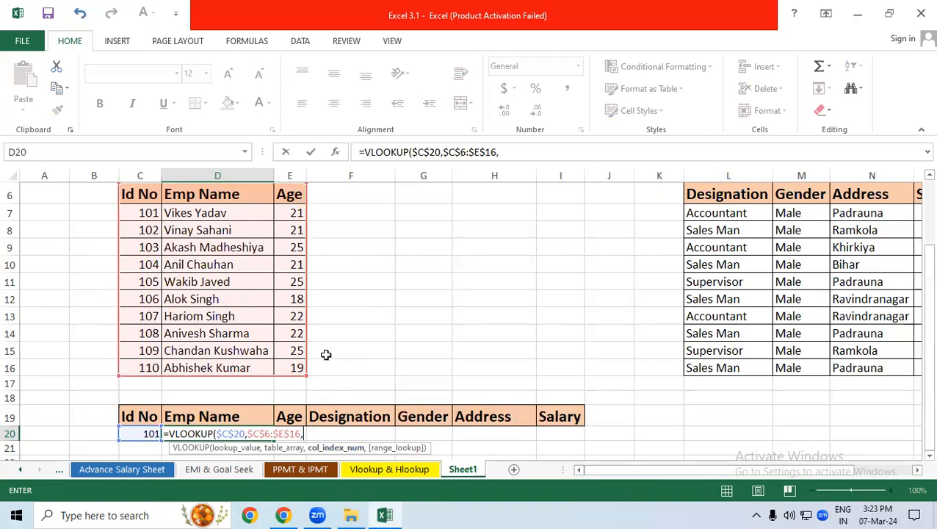
pyautogui.write('column')
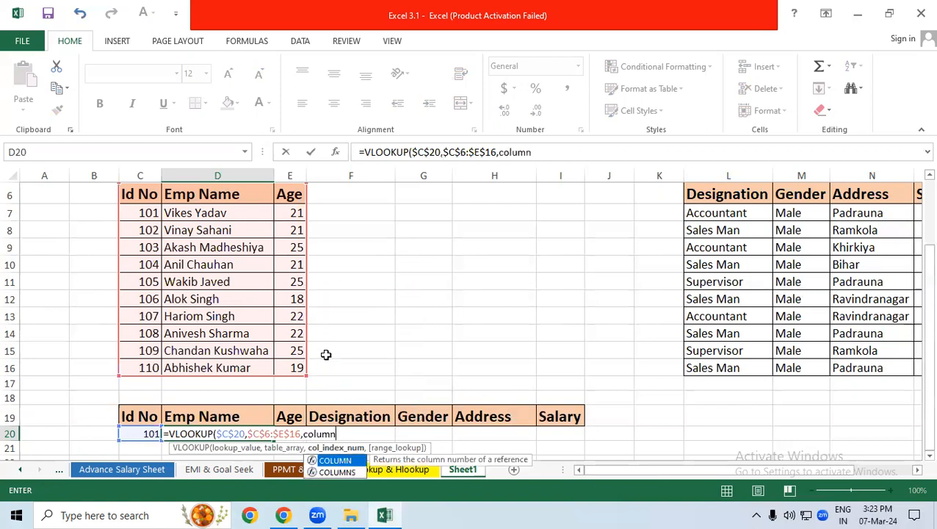
pyautogui.write('s')
# Complete the D20 VLOOKUP with COLUMNS($K$20:L20) as the column index and 0 for an exact match
pyautogui.press('Tab')
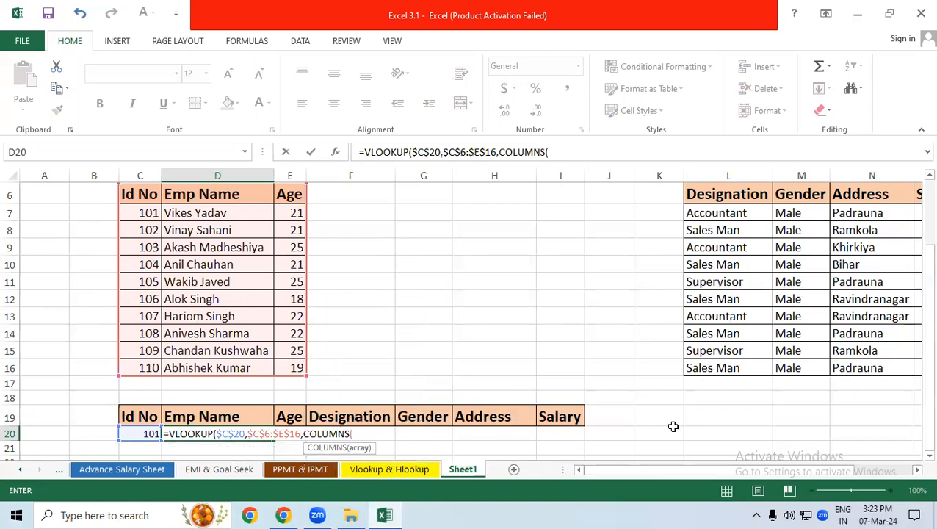
pyautogui.moveTo(676, 434); pyautogui.dragTo(694, 434)
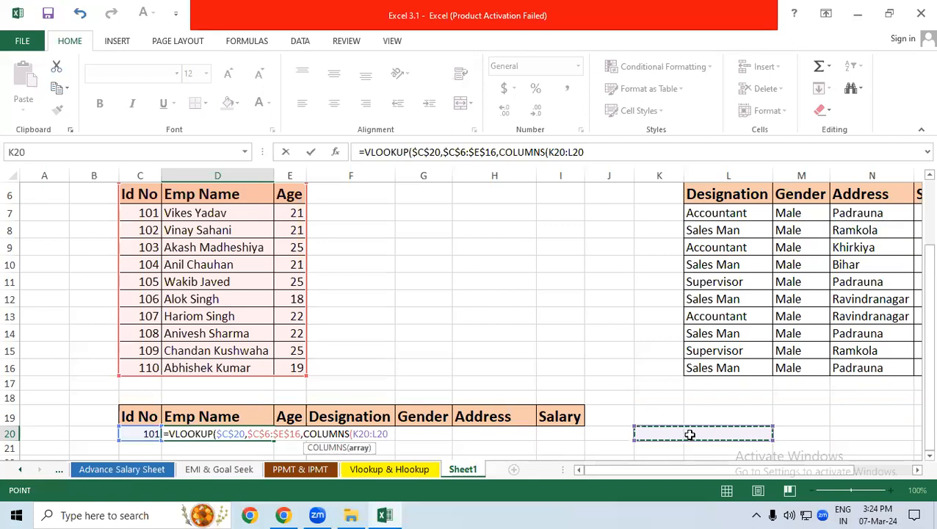
pyautogui.doubleClick(362, 434)
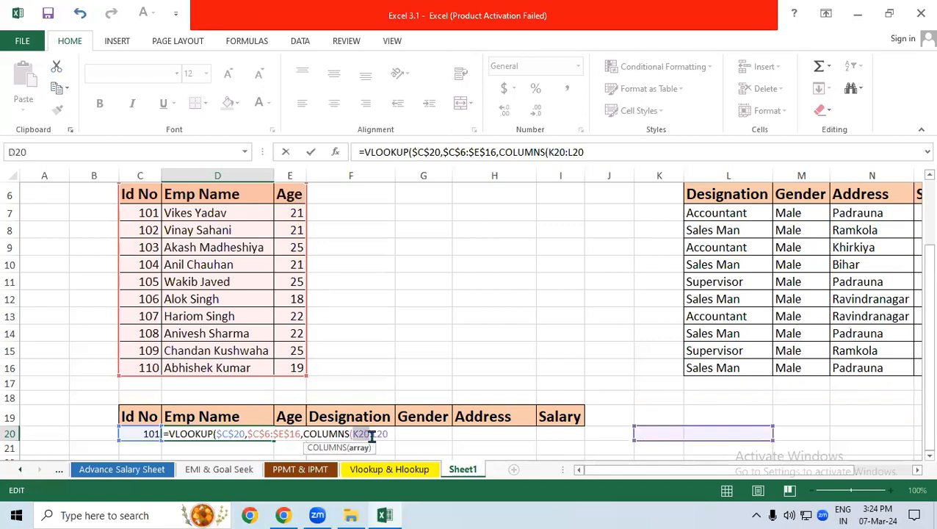
pyautogui.press('F4')
pyautogui.click(404, 434)
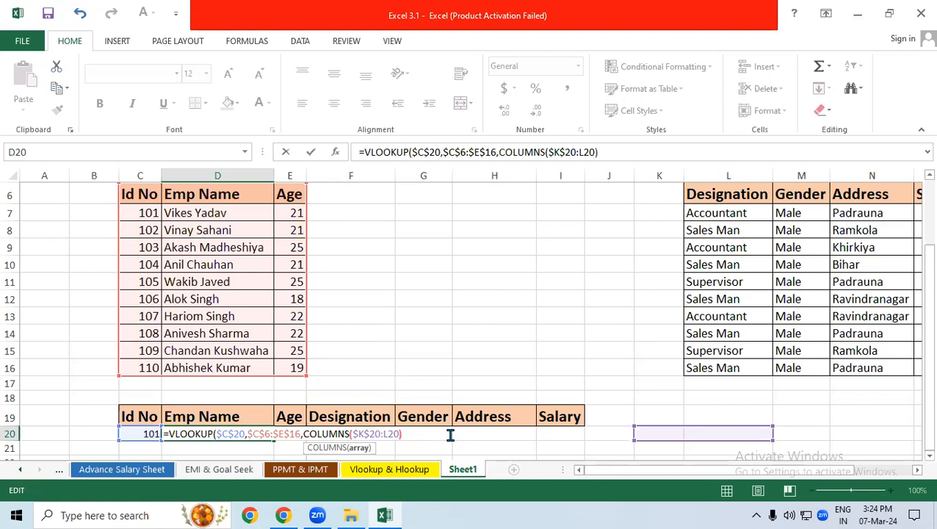
pyautogui.press('Right')
pyautogui.write(',')
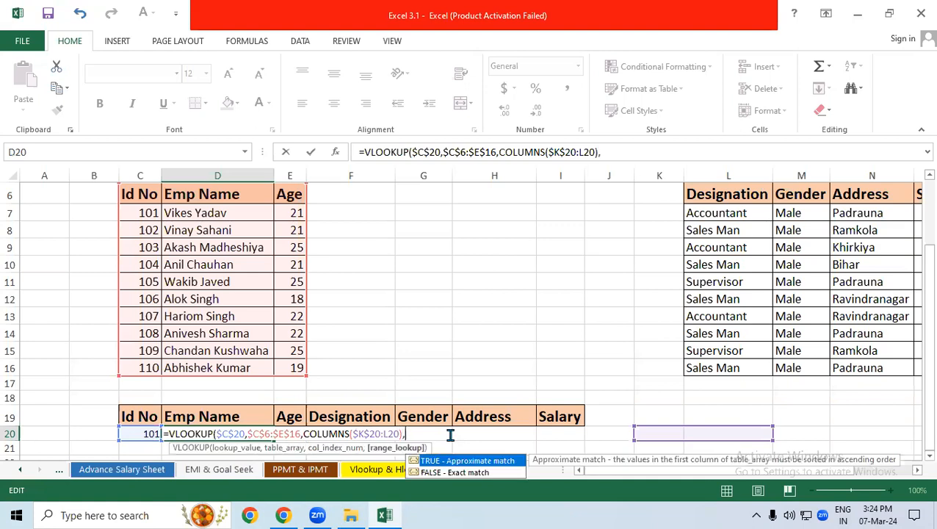
pyautogui.write('0)')
pyautogui.press('Return')
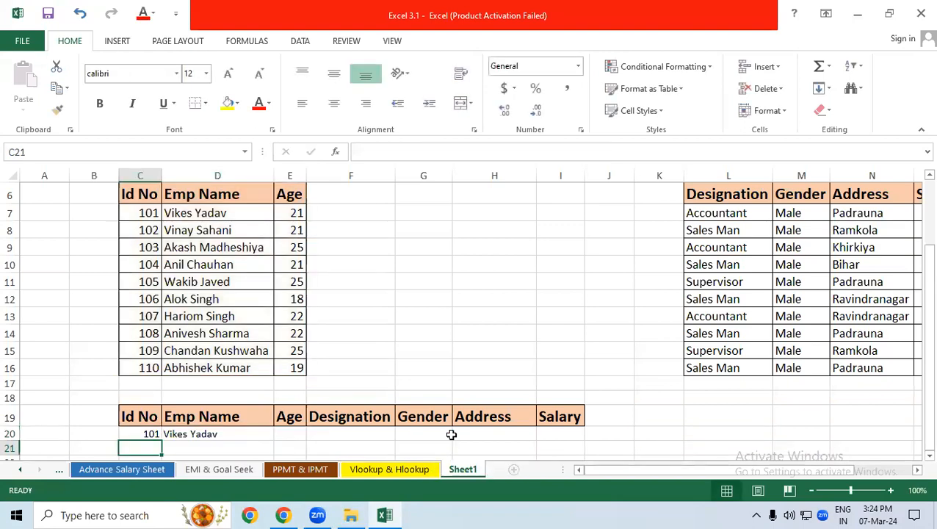
# Fill the D20 VLOOKUP formula across to I20 and check the Age to Salary cells
pyautogui.click(235, 433)
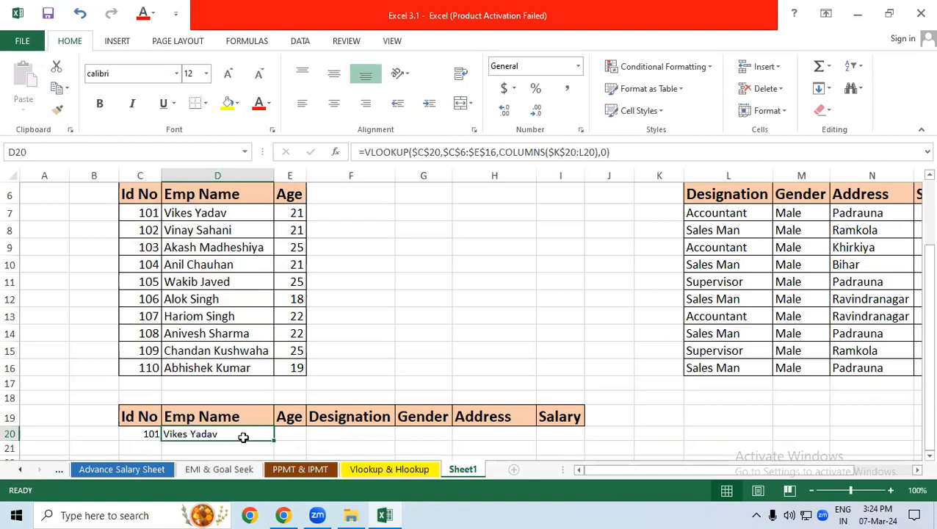
pyautogui.moveTo(274, 440); pyautogui.dragTo(586, 440)
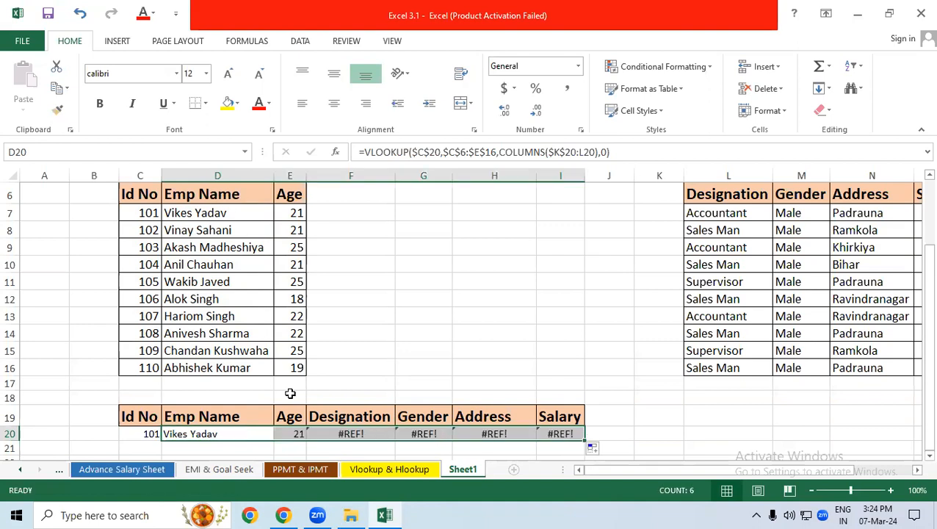
pyautogui.click(297, 434)
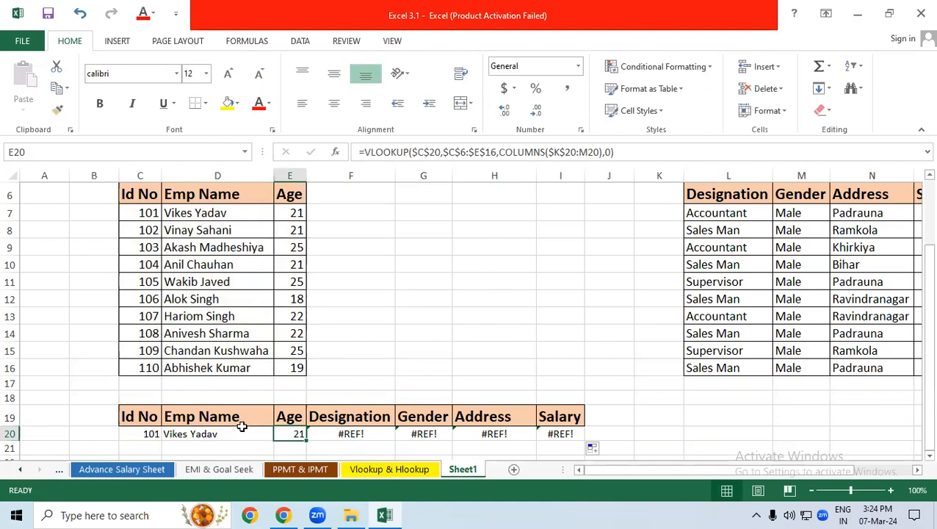
pyautogui.moveTo(335, 431); pyautogui.dragTo(575, 436)
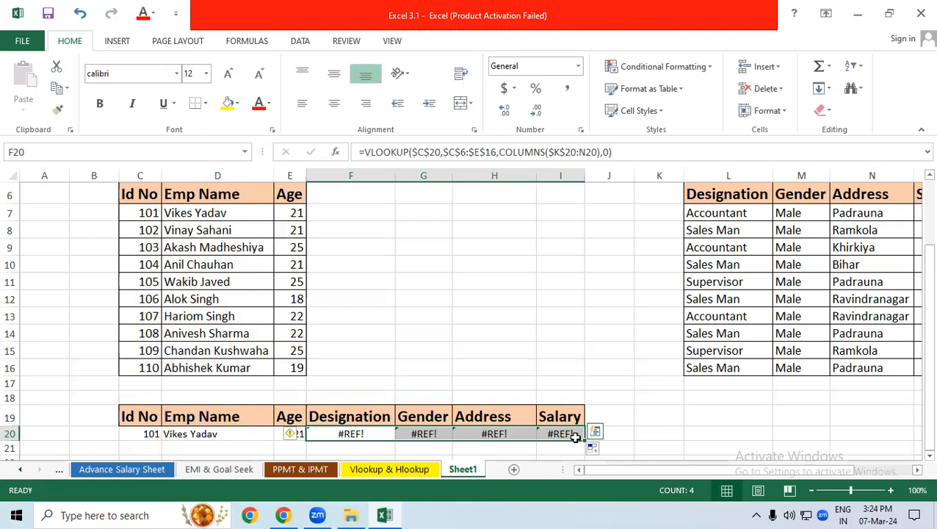
pyautogui.click(136, 434)
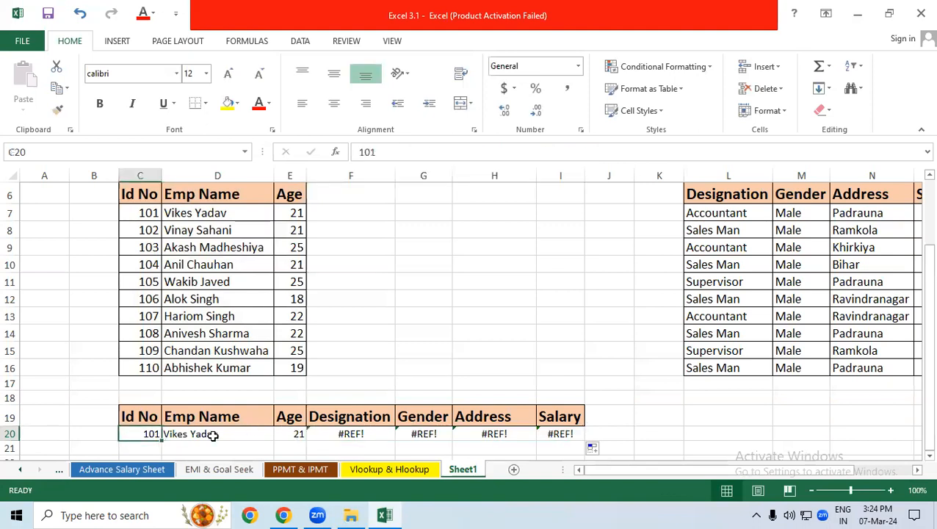
pyautogui.moveTo(383, 427); pyautogui.dragTo(569, 417)
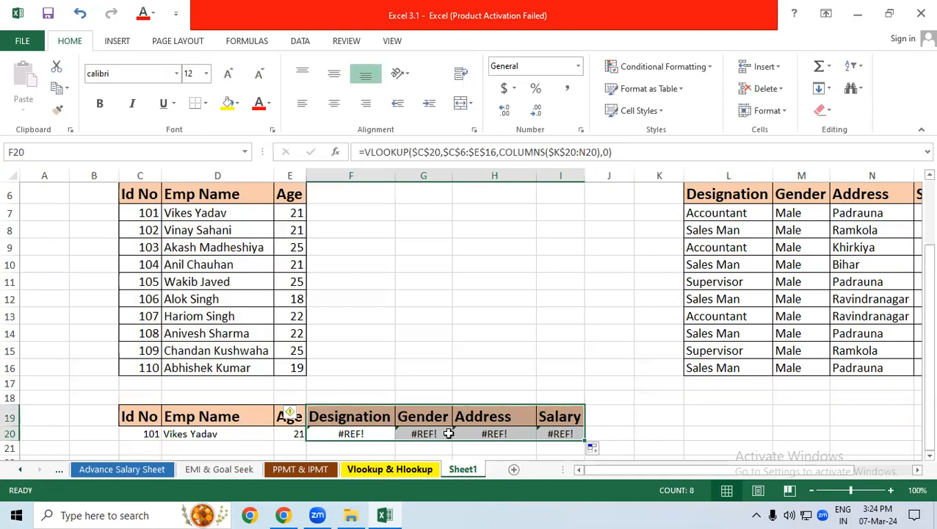
pyautogui.hotkey('ctrl', 'n')
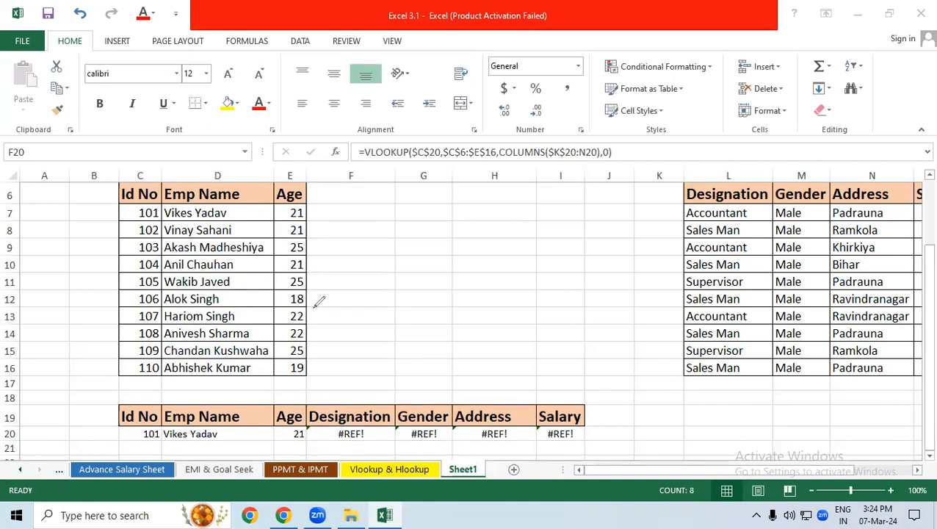
pyautogui.moveTo(219, 375)
pyautogui.mouseDown()
pyautogui.moveTo(375, 430)
pyautogui.moveTo(599, 423)
pyautogui.moveTo(688, 367)
pyautogui.moveTo(672, 405)
pyautogui.mouseUp()
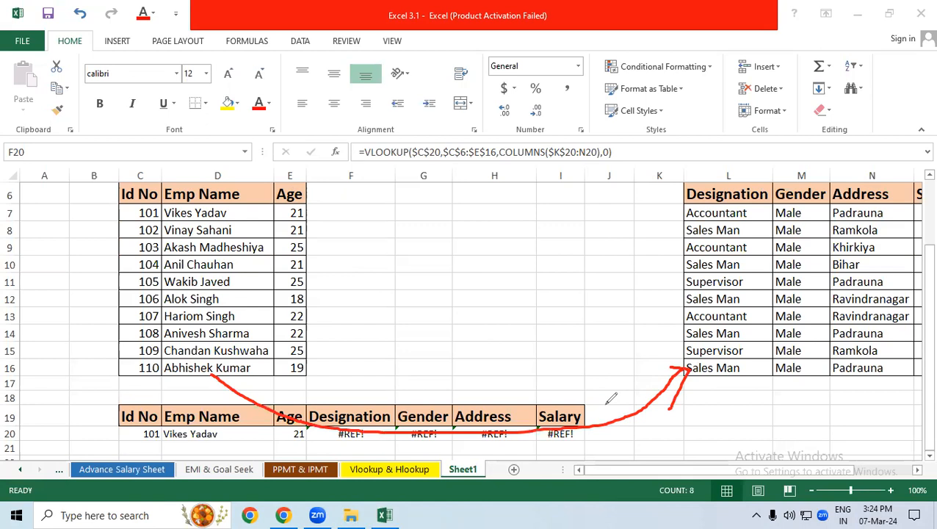
pyautogui.moveTo(134, 213); pyautogui.dragTo(145, 320)
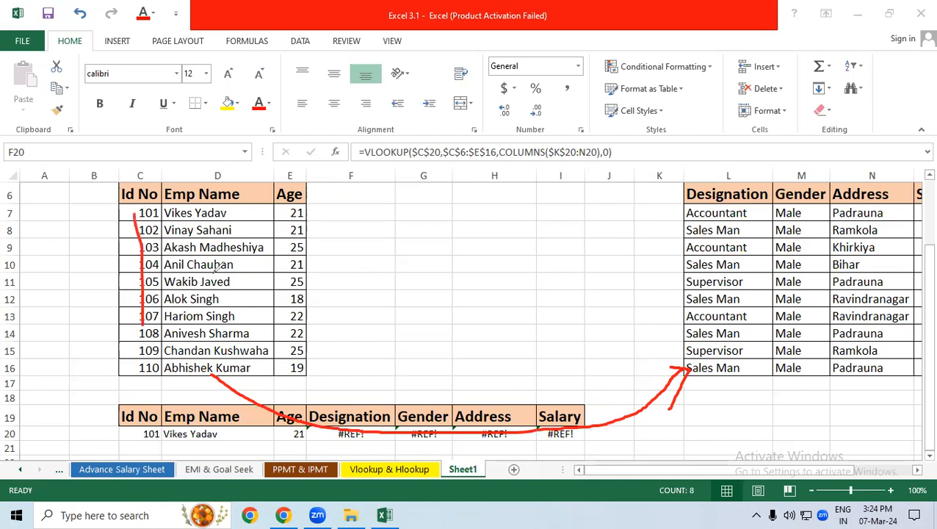
pyautogui.moveTo(248, 227); pyautogui.dragTo(243, 304)
pyautogui.moveTo(311, 208); pyautogui.dragTo(312, 288)
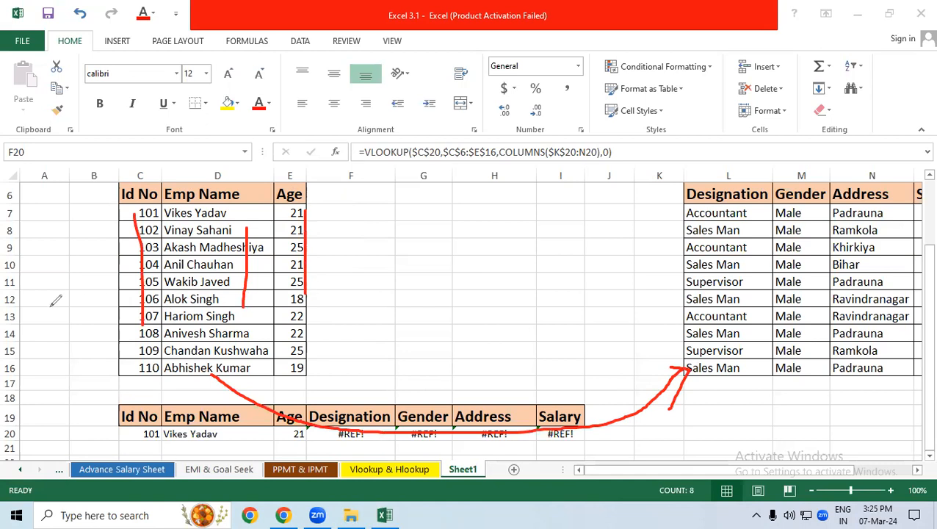
pyautogui.press('e')
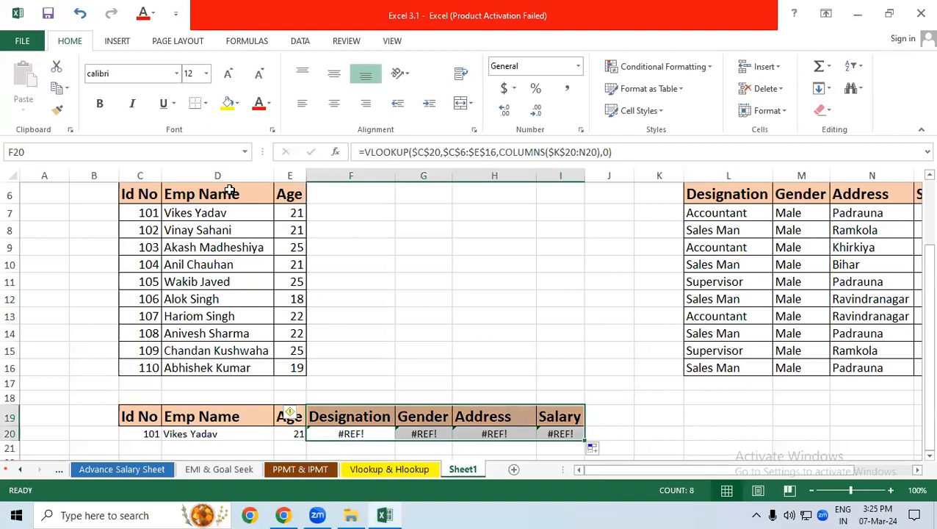
pyautogui.press('F2')
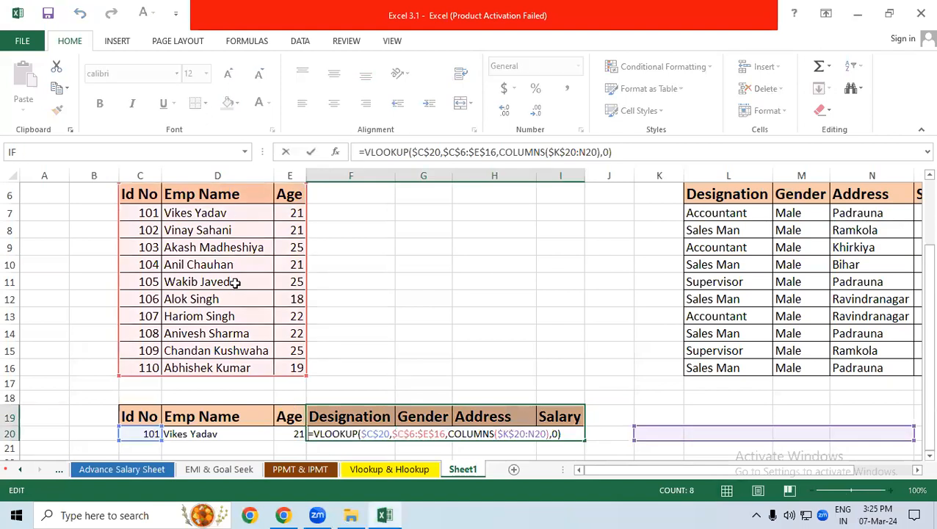
pyautogui.hotkey('ctrl', 'Return')
pyautogui.click(412, 314)
# Copy the Emp Name column D6:D16 to K6, in front of the second table, and fit column K to its contents
pyautogui.moveTo(227, 195); pyautogui.dragTo(232, 360)
pyautogui.hotkey('ctrl', 'c')
pyautogui.click(647, 190)
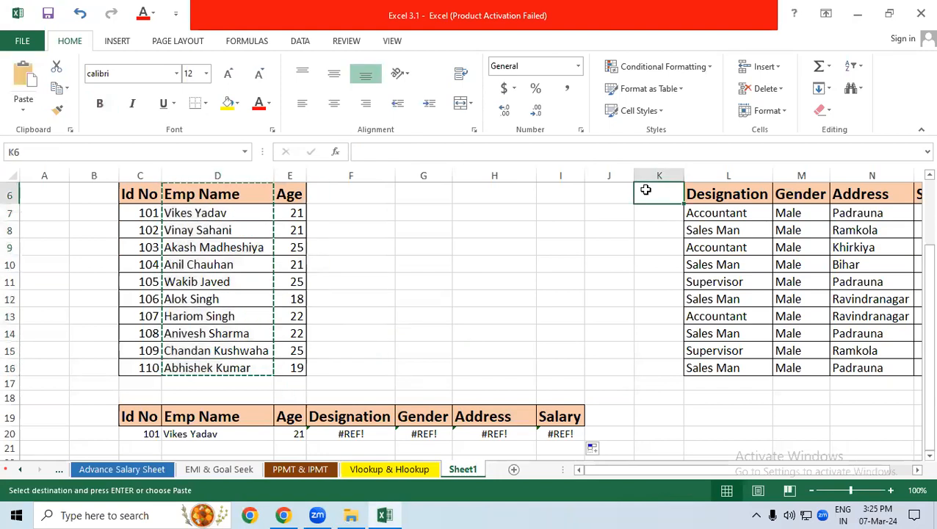
pyautogui.hotkey('ctrl', 'v')
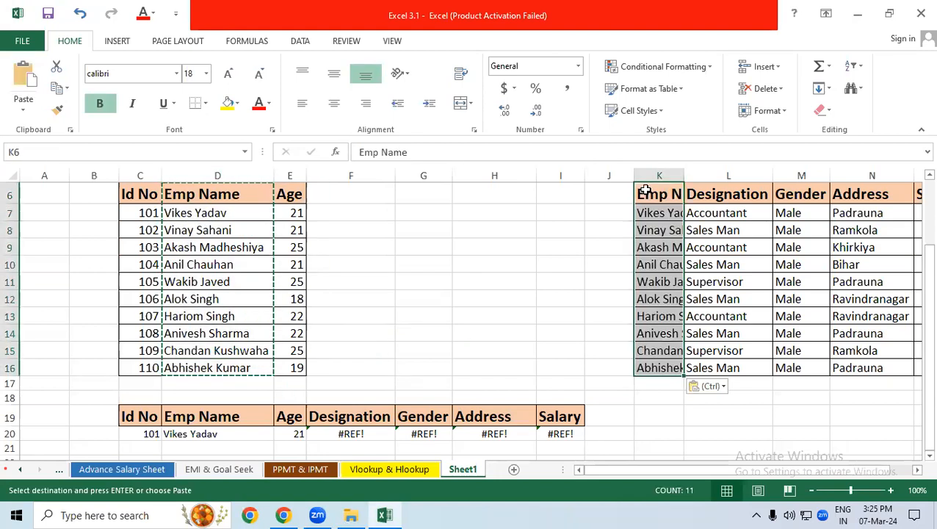
pyautogui.doubleClick(684, 171)
pyautogui.click(647, 332)
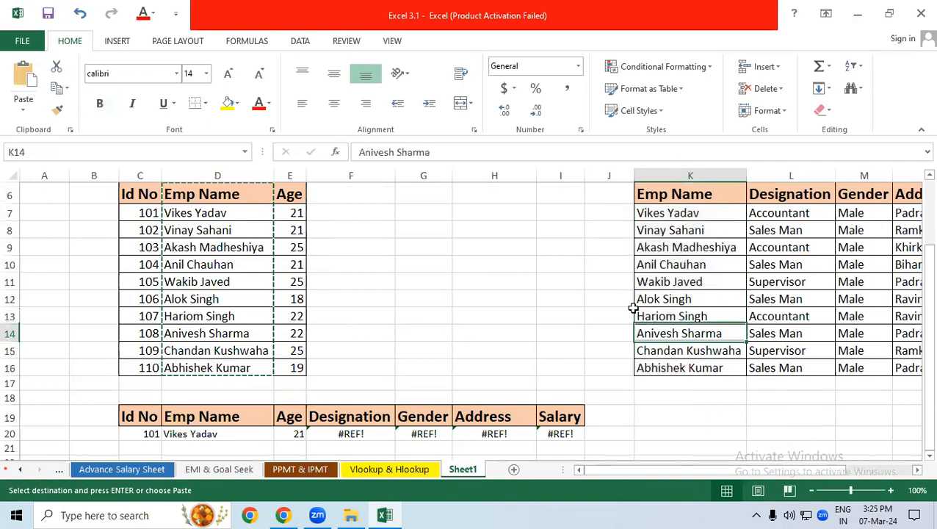
# Examine the existing VLOOKUP formula in F20 and the ranges it refers to
pyautogui.click(255, 249)
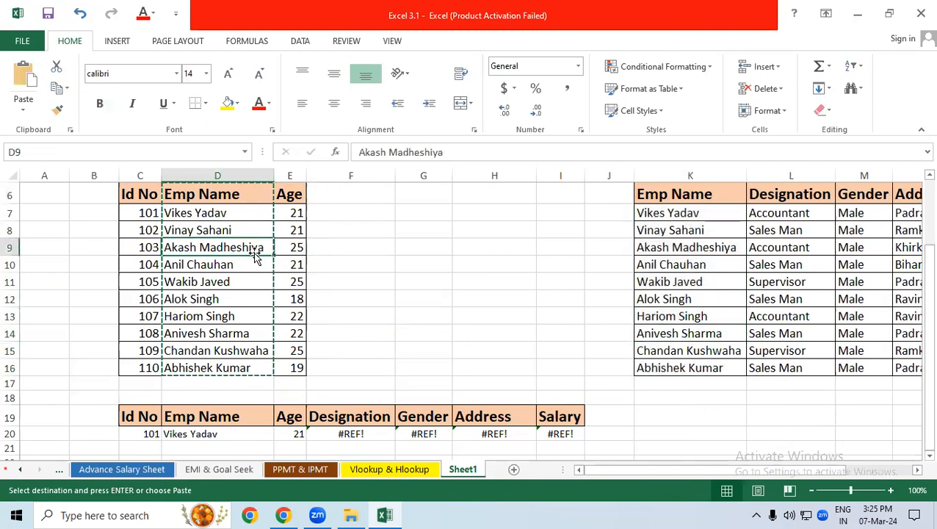
pyautogui.click(353, 434)
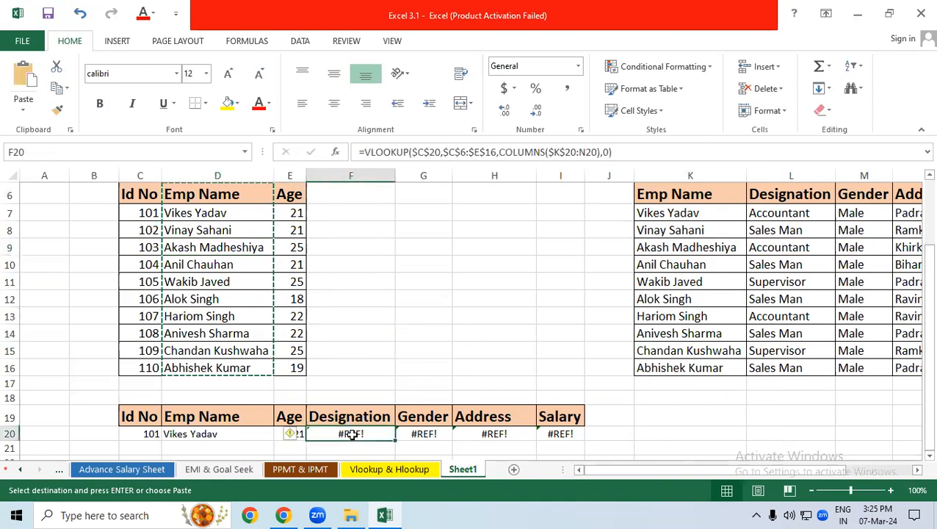
pyautogui.doubleClick(353, 434)
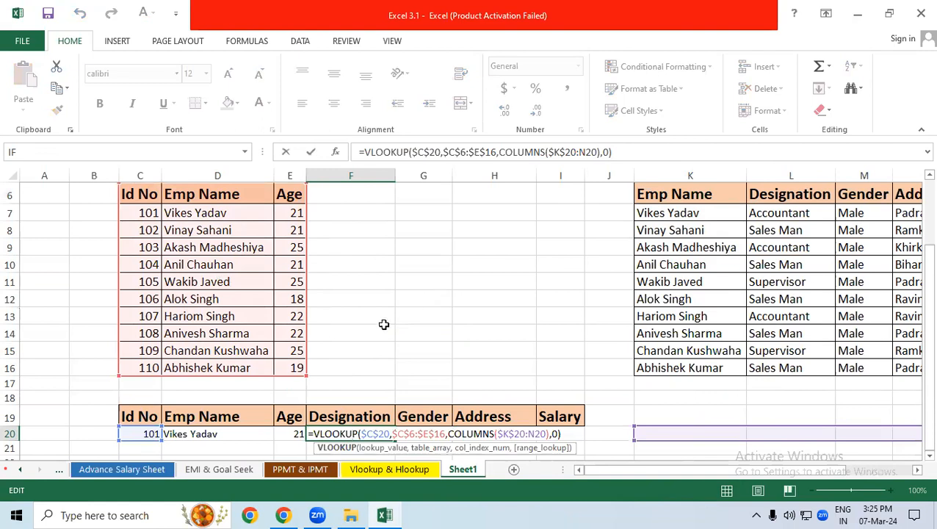
pyautogui.press('Escape')
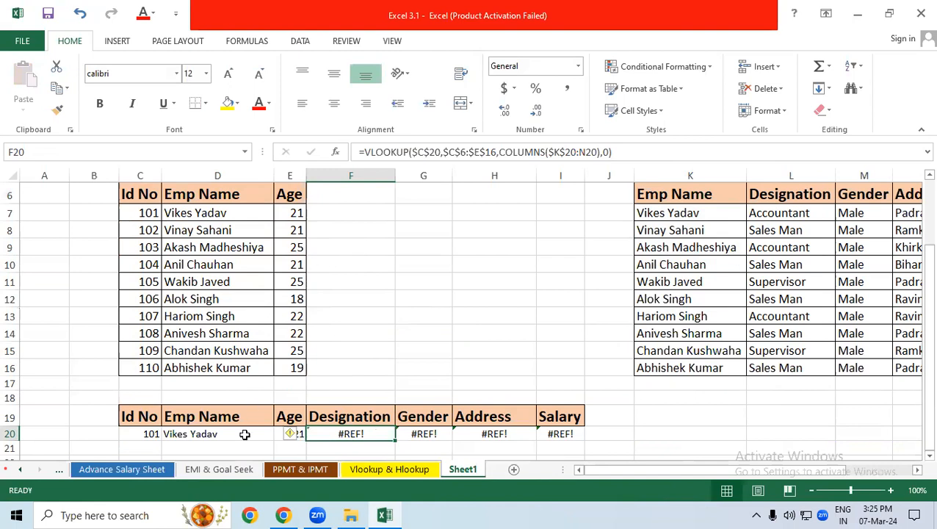
pyautogui.moveTo(205, 434); pyautogui.dragTo(287, 433)
pyautogui.click(366, 334)
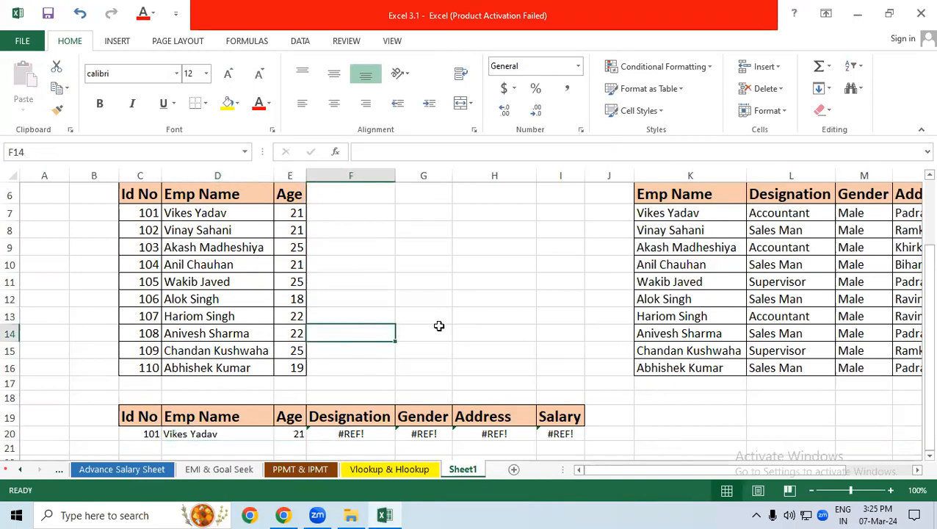
# Replace the F20 formula with a VLOOKUP nested as the lookup value of another VLOOKUP, using $C$20 as the inner lookup value
pyautogui.click(374, 434)
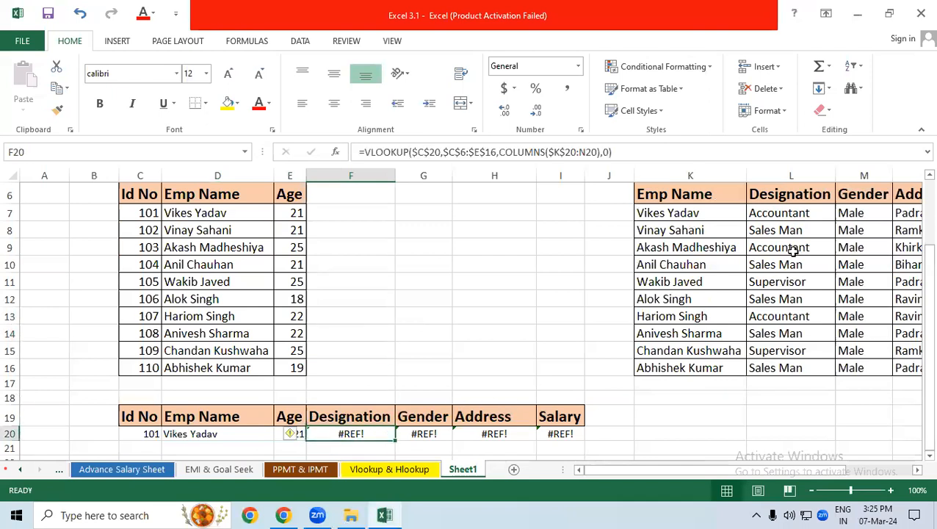
pyautogui.write('=vlo')
pyautogui.press('Tab')
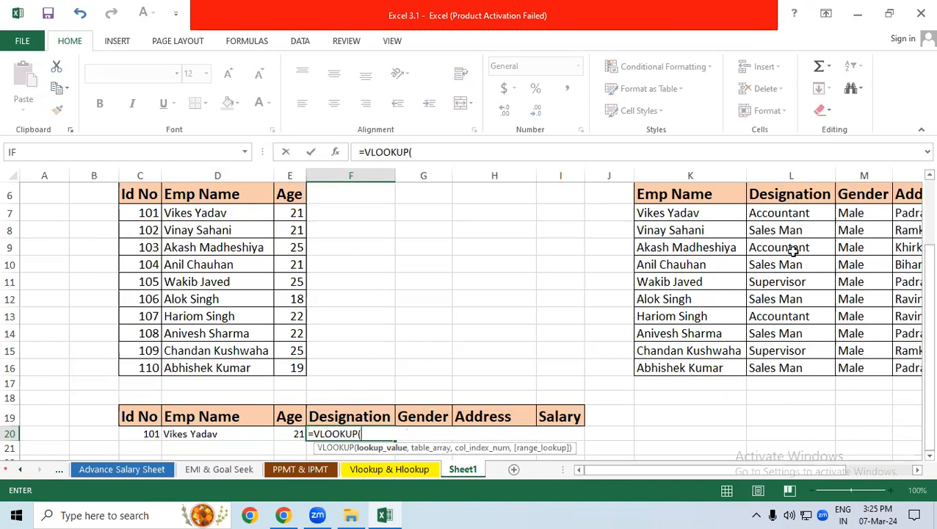
pyautogui.write('vlo')
pyautogui.press('Tab')
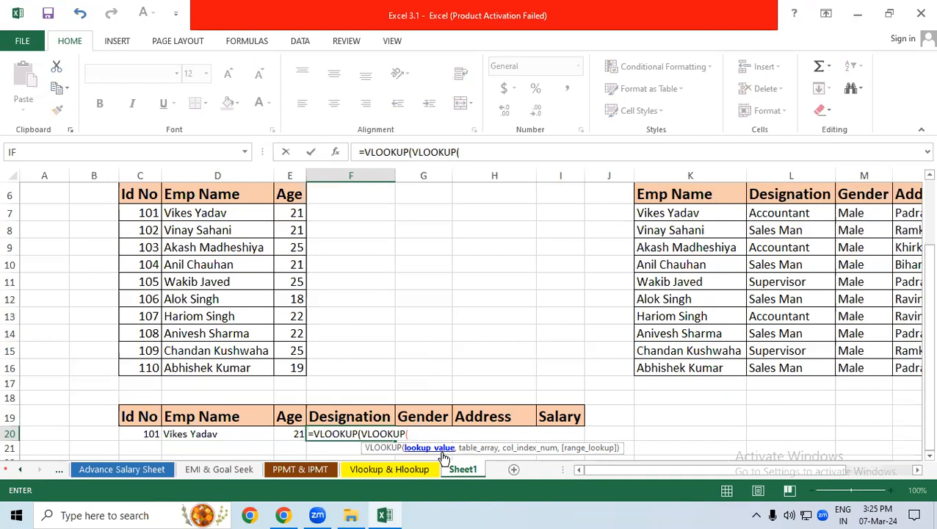
pyautogui.click(137, 434)
pyautogui.press('F4')
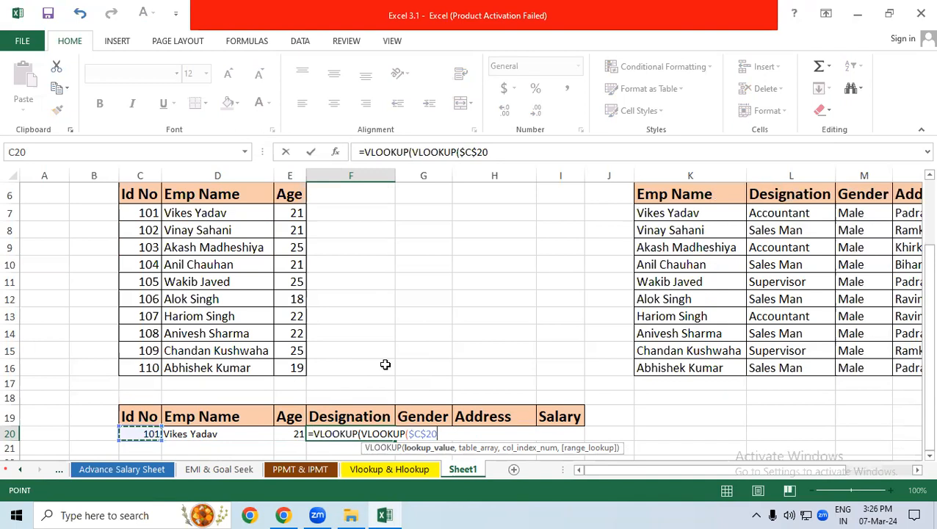
pyautogui.write(',')
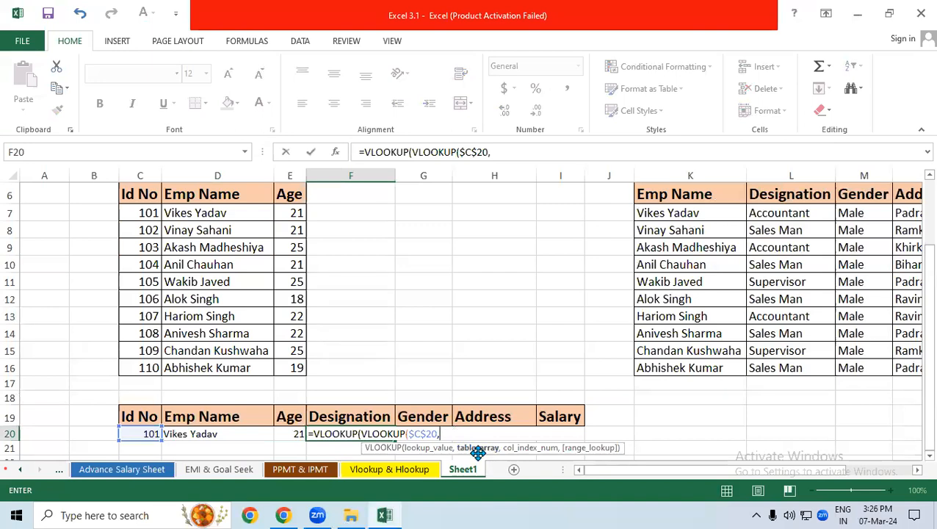
# Complete the inner VLOOKUP in F20 with table array $C$6:$E$16, column index 2 and 0 for an exact match
pyautogui.moveTo(142, 193); pyautogui.dragTo(284, 362)
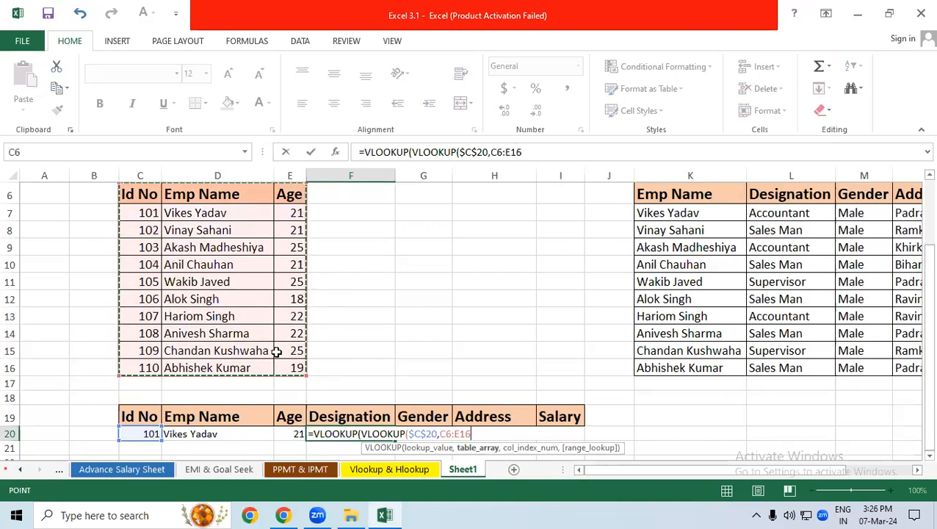
pyautogui.press('F4')
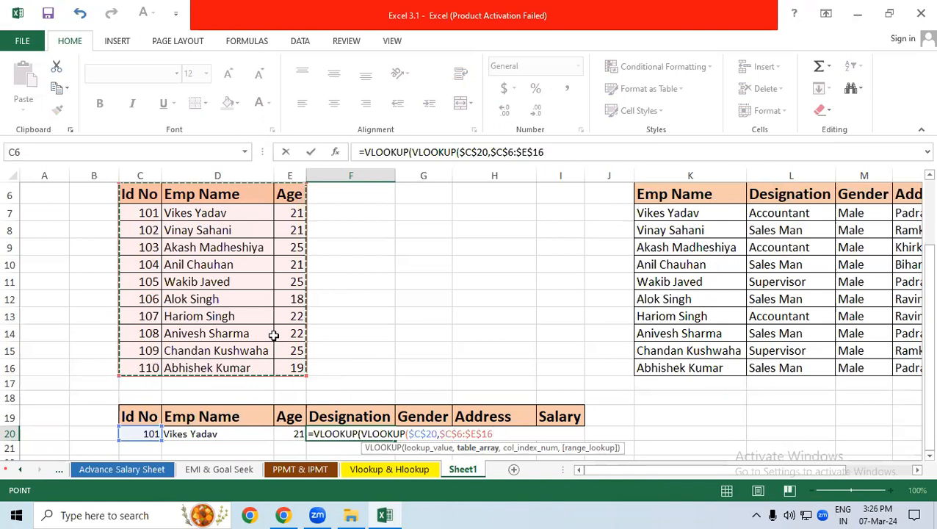
pyautogui.write(',1')
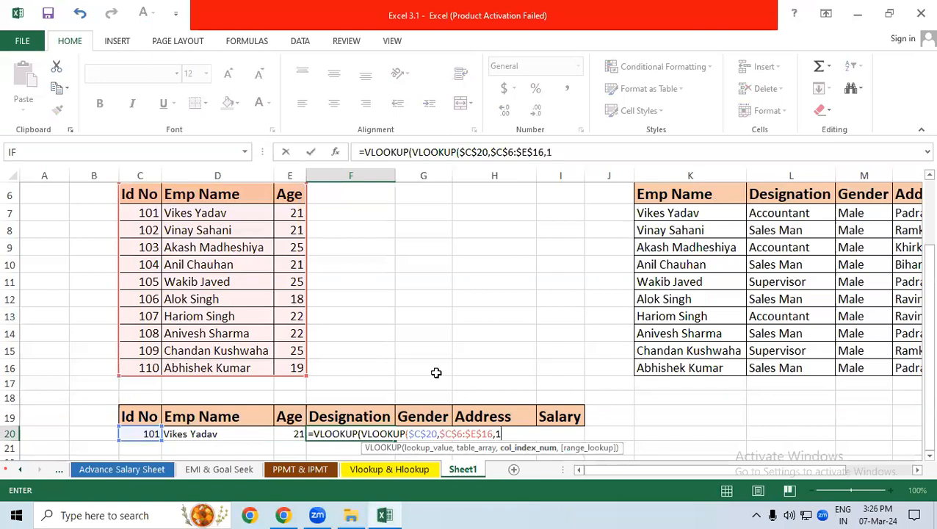
pyautogui.press('BackSpace')
pyautogui.write(',')
pyautogui.press('Right')
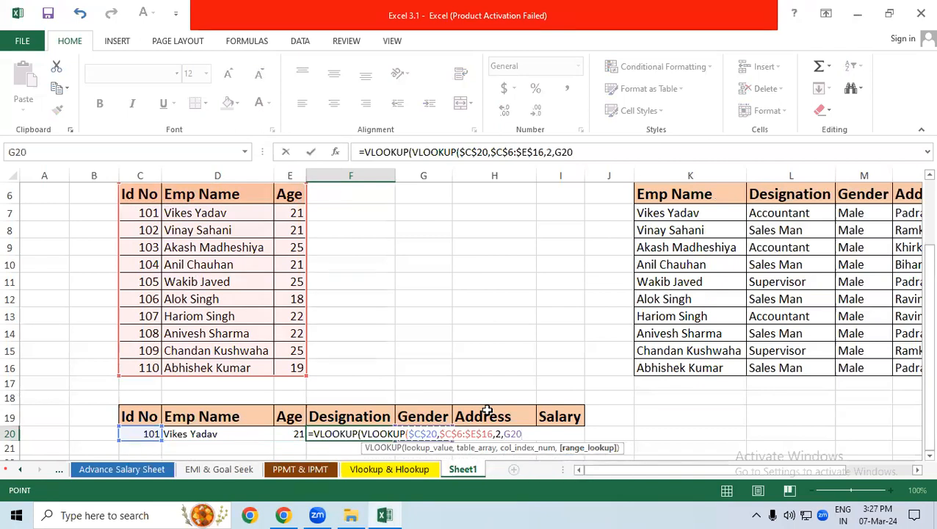
pyautogui.press('BackSpace')
pyautogui.press('BackSpace')
pyautogui.press('BackSpace')
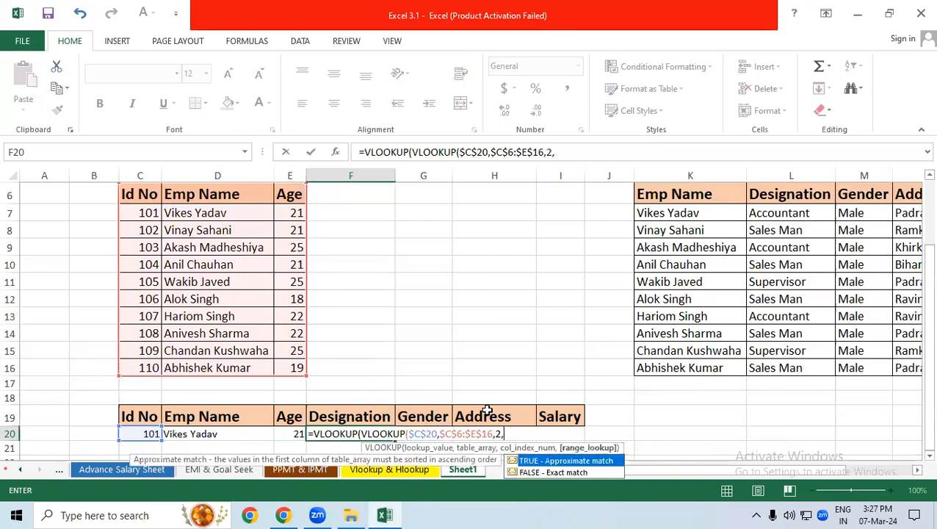
pyautogui.write('0)')
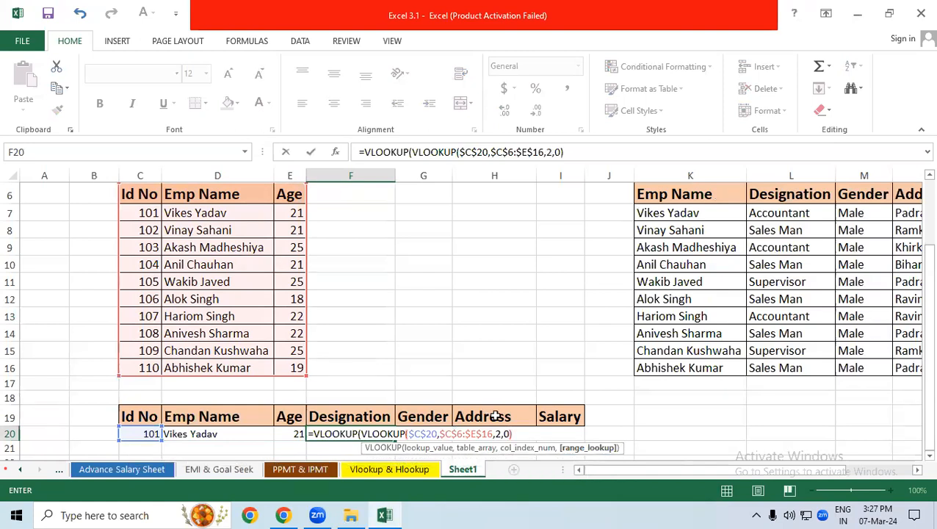
pyautogui.write(',')
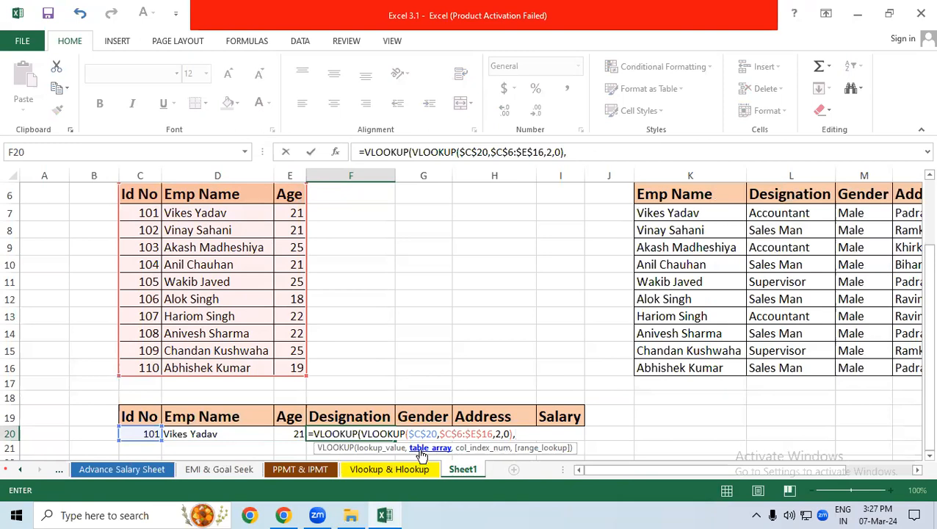
# Set the outer VLOOKUP's table array in F20 to the second table, $K$6:$O$16
pyautogui.click(650, 188)
pyautogui.moveTo(673, 212); pyautogui.dragTo(767, 374)
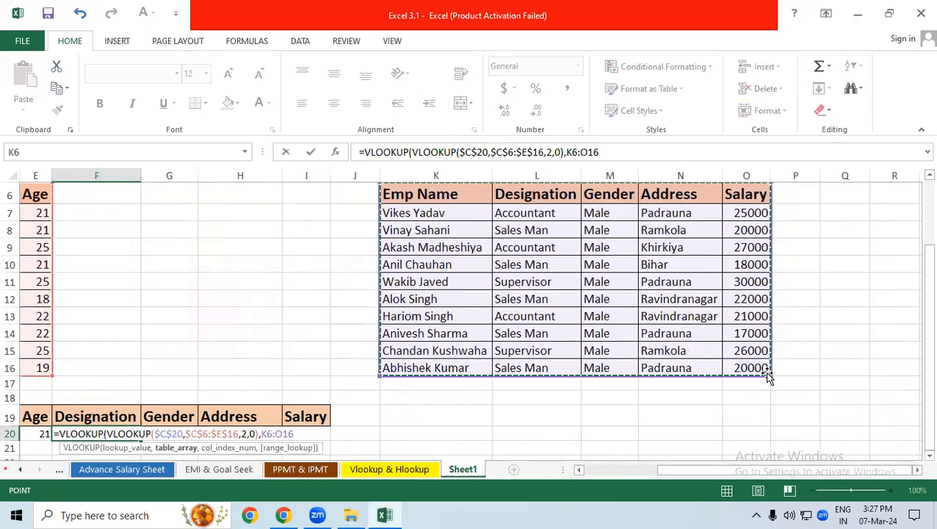
pyautogui.press('F4')
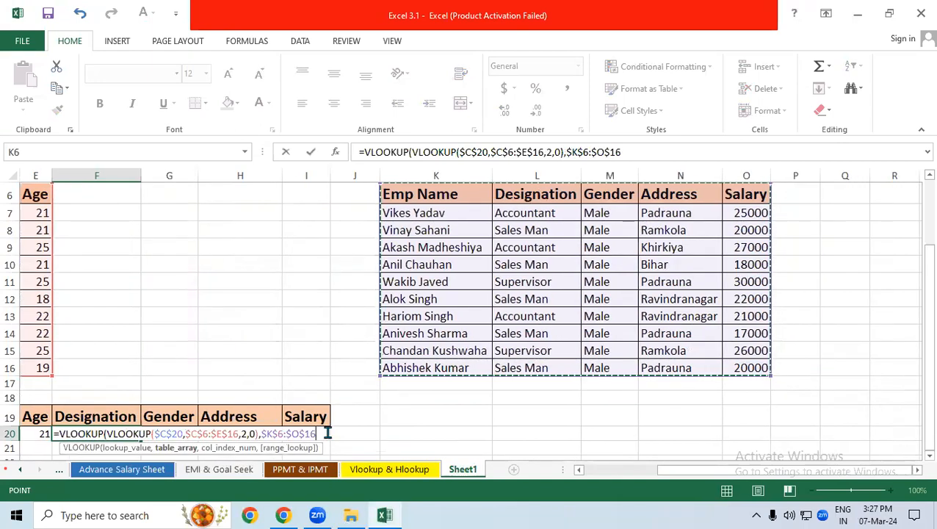
pyautogui.write(',')
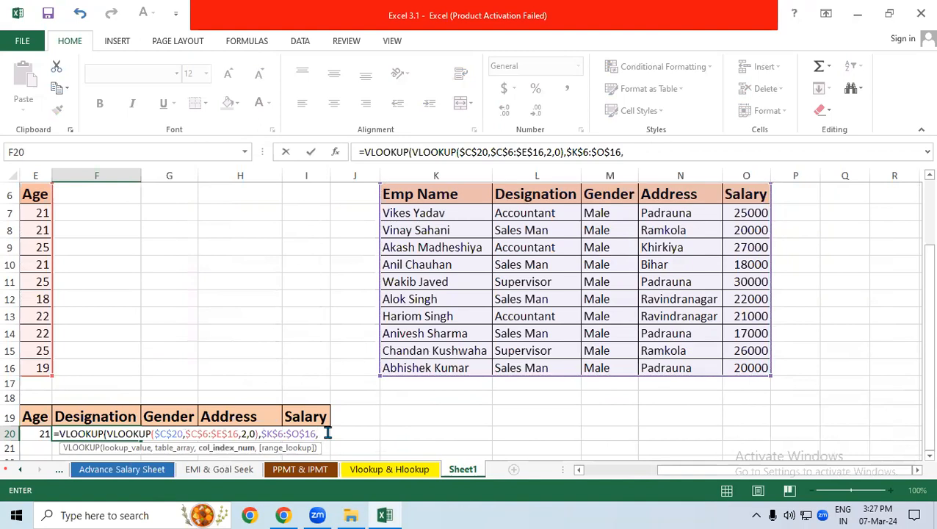
pyautogui.write('column')
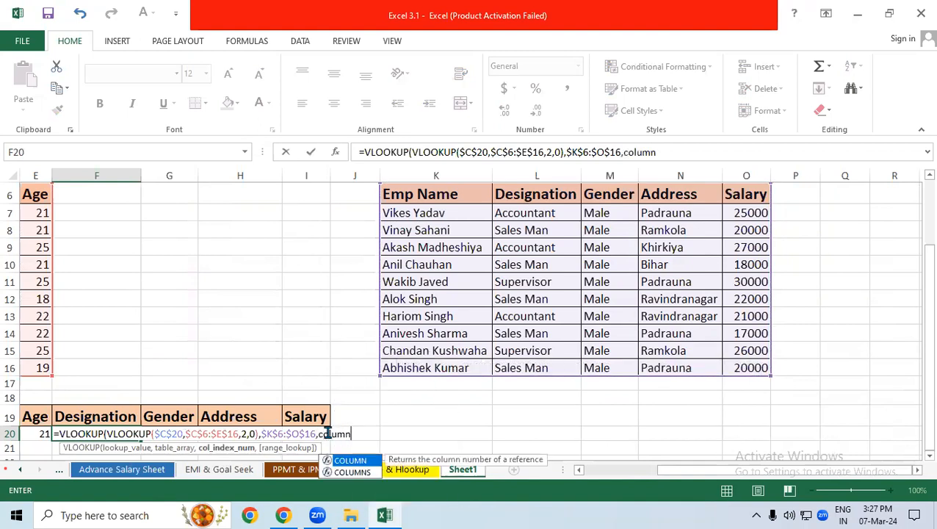
pyautogui.write('s')
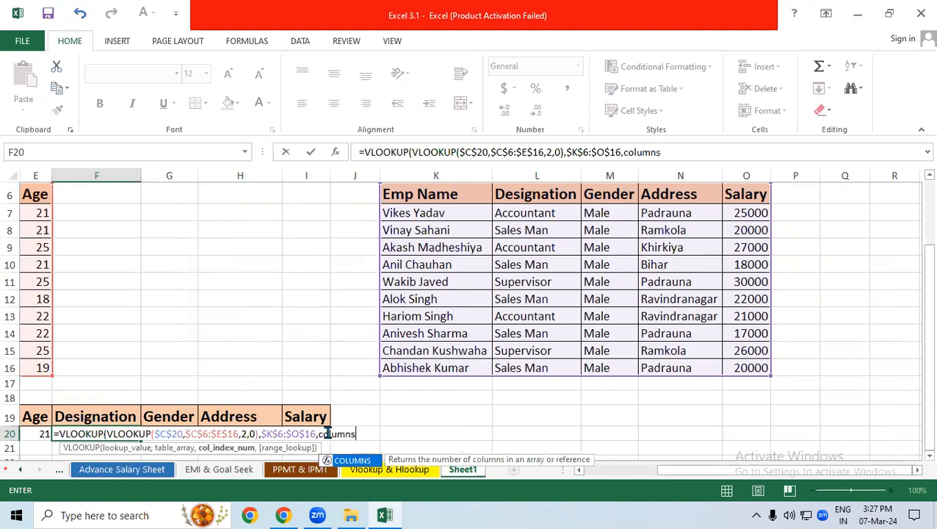
# Add COLUMNS($K$21:L21) as the outer VLOOKUP's column index in F20
pyautogui.press('Tab')
pyautogui.moveTo(441, 448); pyautogui.dragTo(530, 448)
pyautogui.moveTo(385, 434); pyautogui.dragTo(367, 433)
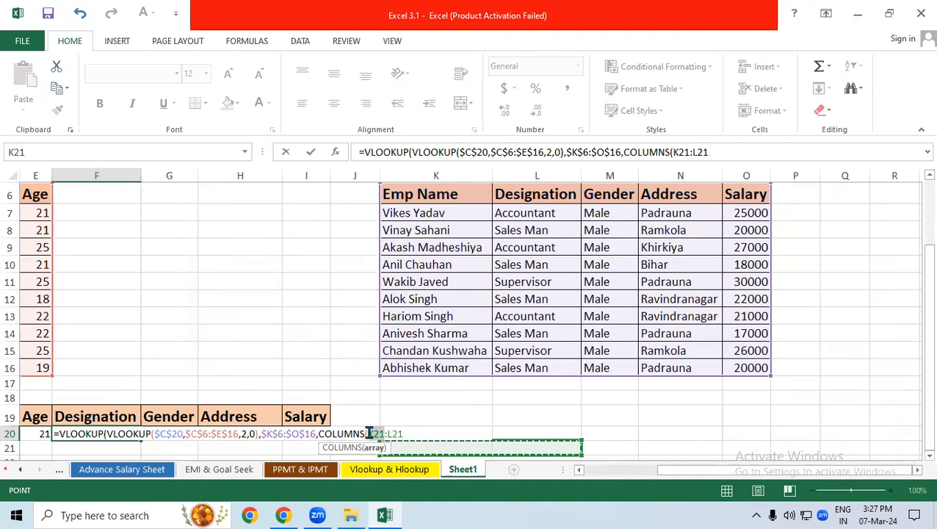
pyautogui.press('F4')
pyautogui.click(427, 432)
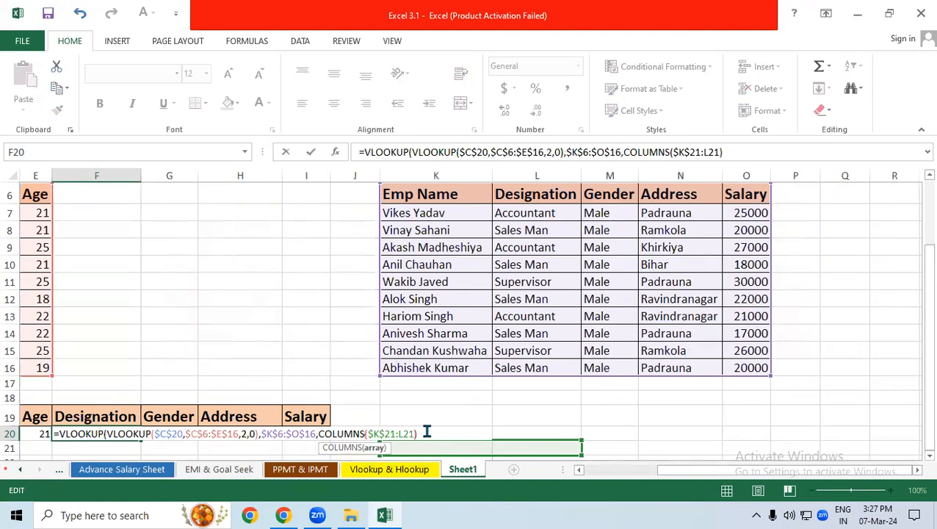
# Complete the outer VLOOKUP in F20 with 0 for an exact match and enter the formula
pyautogui.write('),')
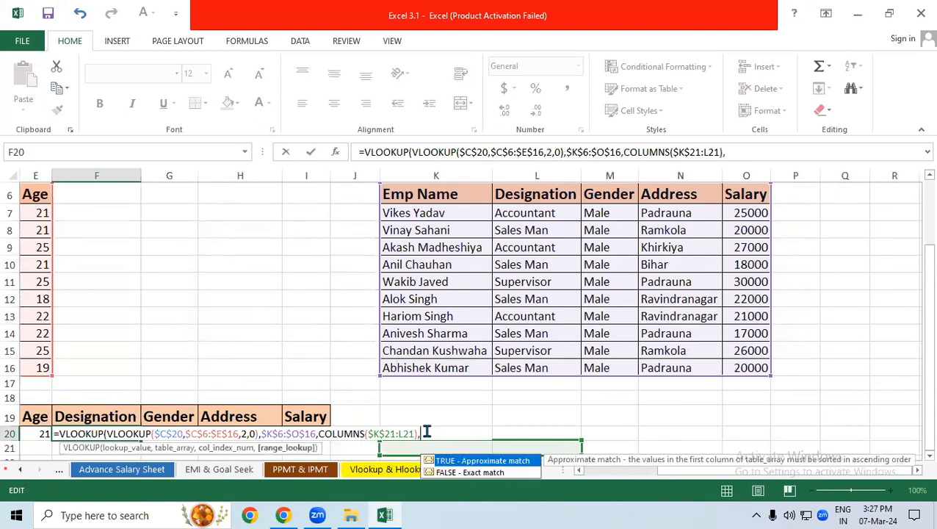
pyautogui.write('0)')
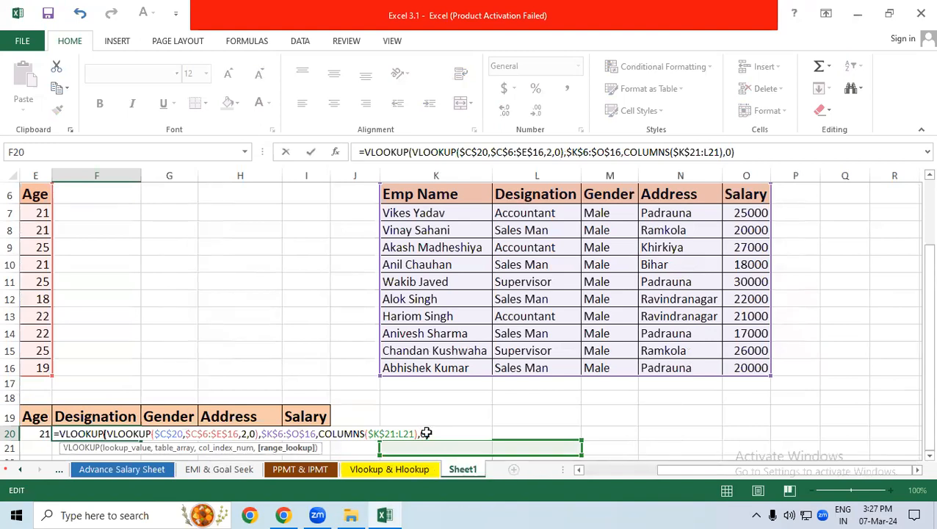
pyautogui.press('Return')
pyautogui.hscroll(-2, 430, 433)
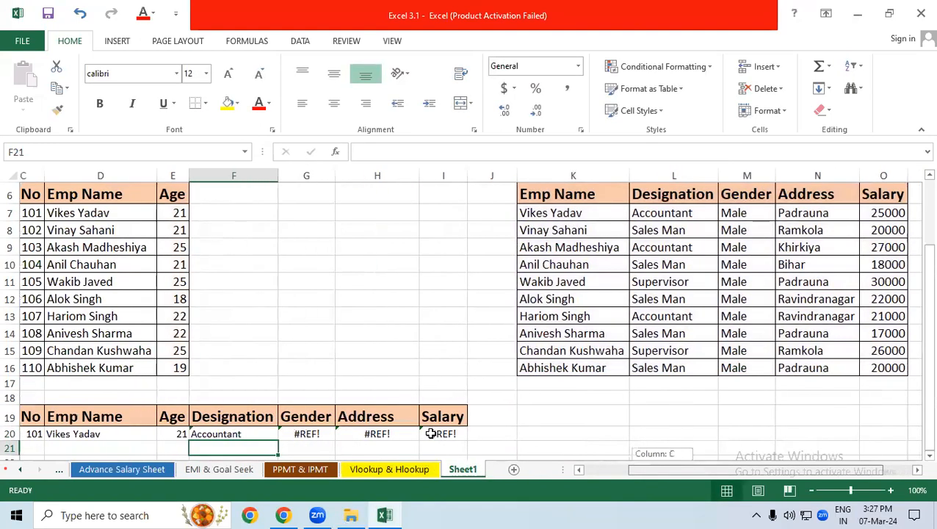
# Fill the F20 nested VLOOKUP formula across the Gender, Address and Salary cells through I20
pyautogui.click(244, 433)
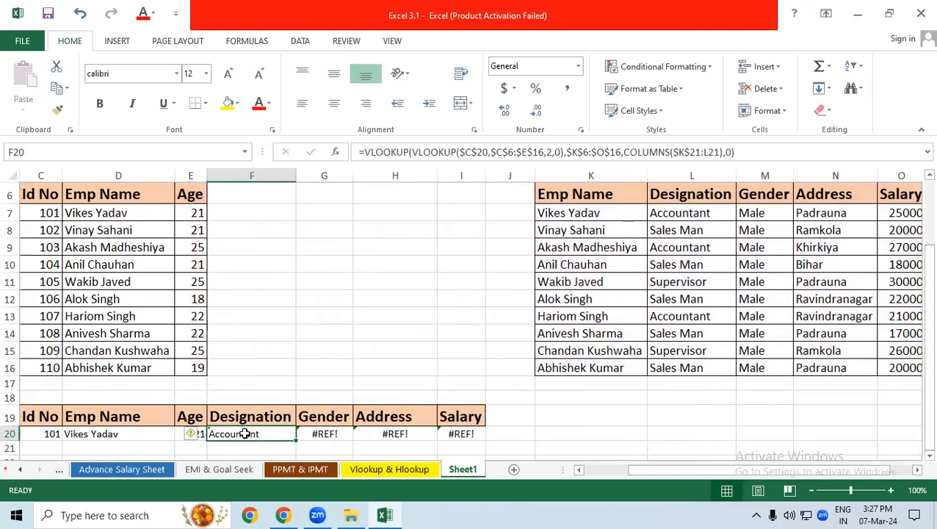
pyautogui.moveTo(250, 437); pyautogui.dragTo(475, 435)
pyautogui.click(540, 435)
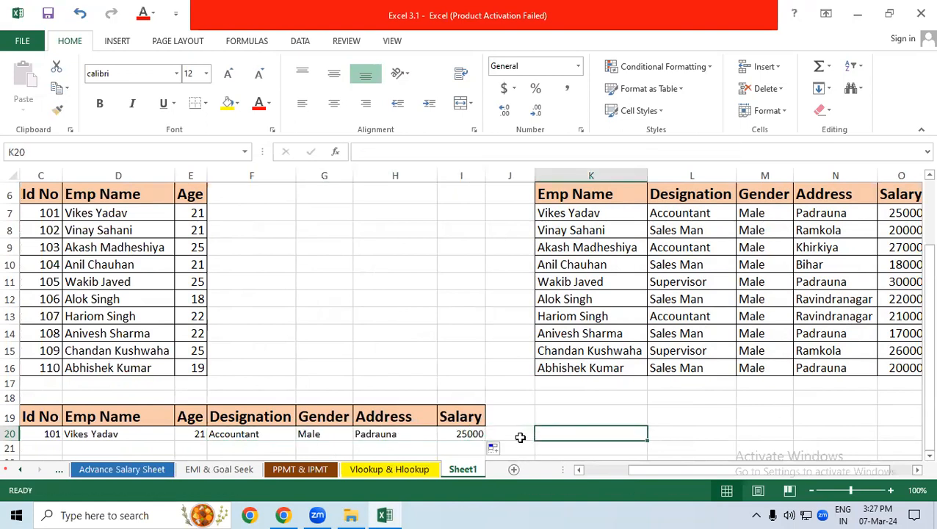
# Change the Id No in C20 to 102 and check the looked-up details against the second table
pyautogui.hscroll(-2, 520, 437)
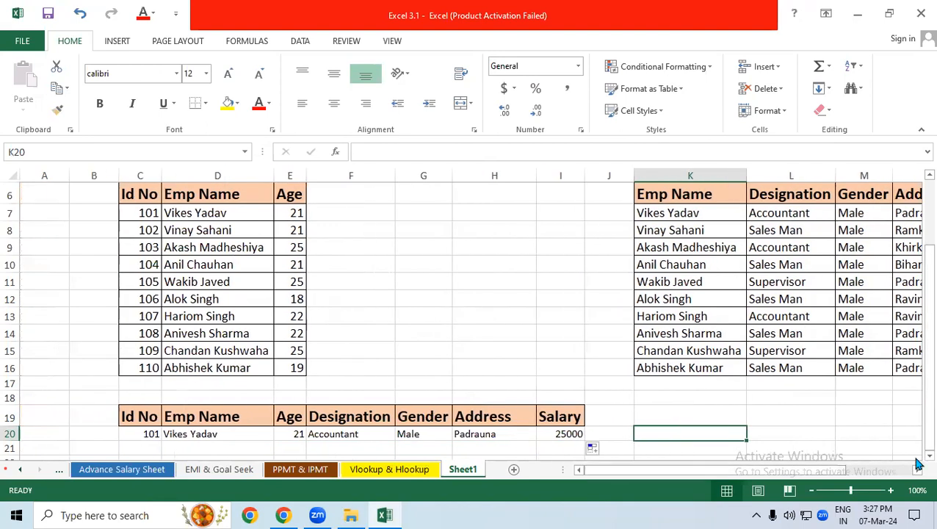
pyautogui.scroll(-1, 918, 463)
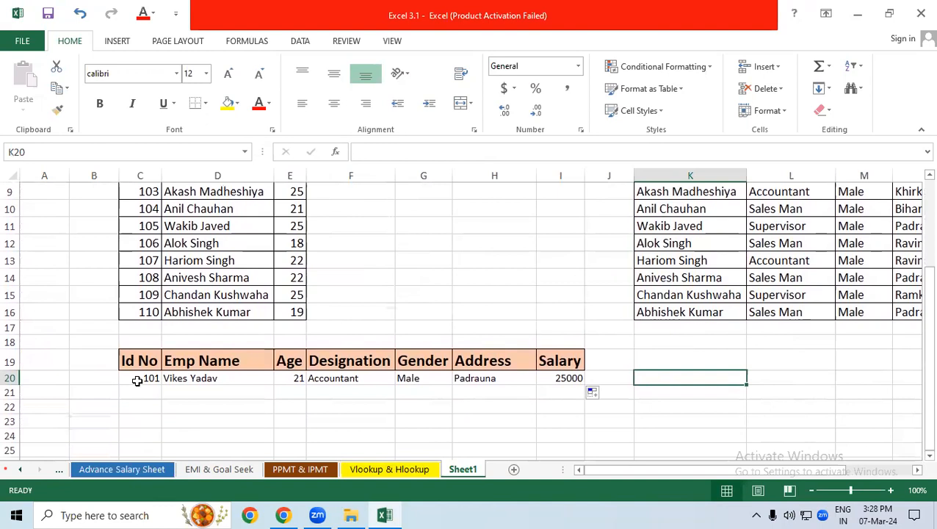
pyautogui.click(147, 379)
pyautogui.write('10')
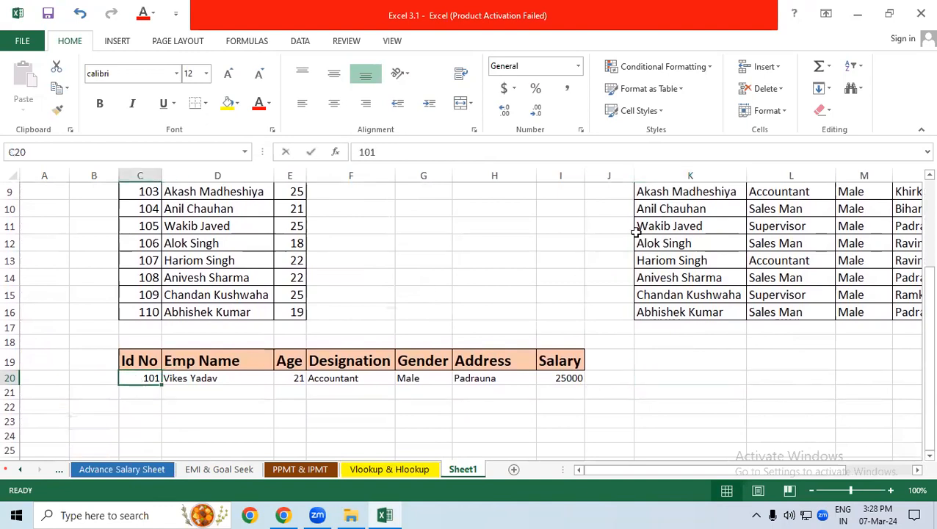
pyautogui.write('2')
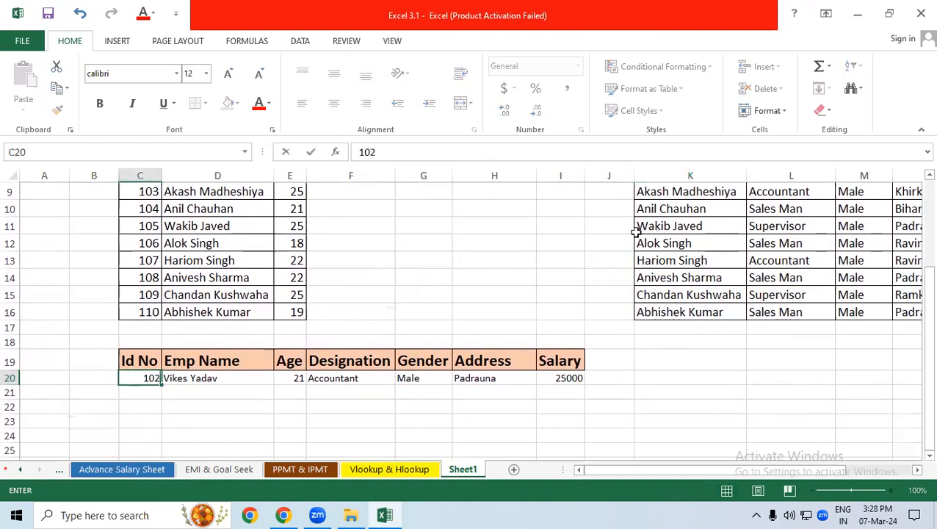
pyautogui.press('Return')
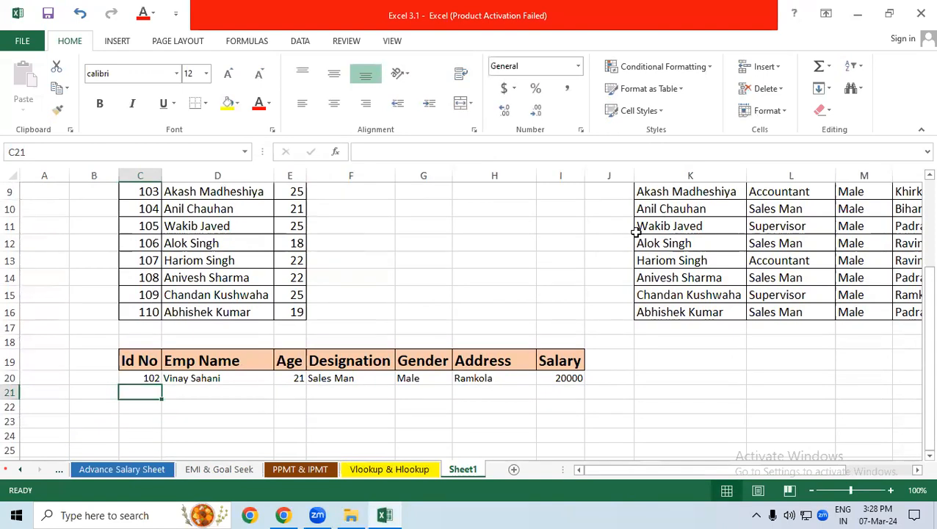
pyautogui.scroll(1, 753, 217)
pyautogui.moveTo(865, 233); pyautogui.dragTo(761, 232)
pyautogui.moveTo(318, 433); pyautogui.dragTo(188, 437)
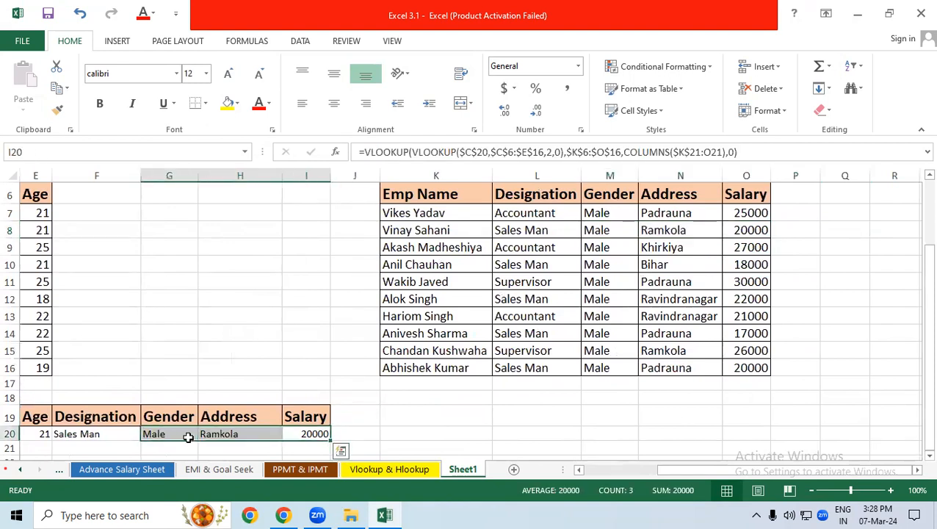
pyautogui.moveTo(852, 470); pyautogui.dragTo(779, 474)
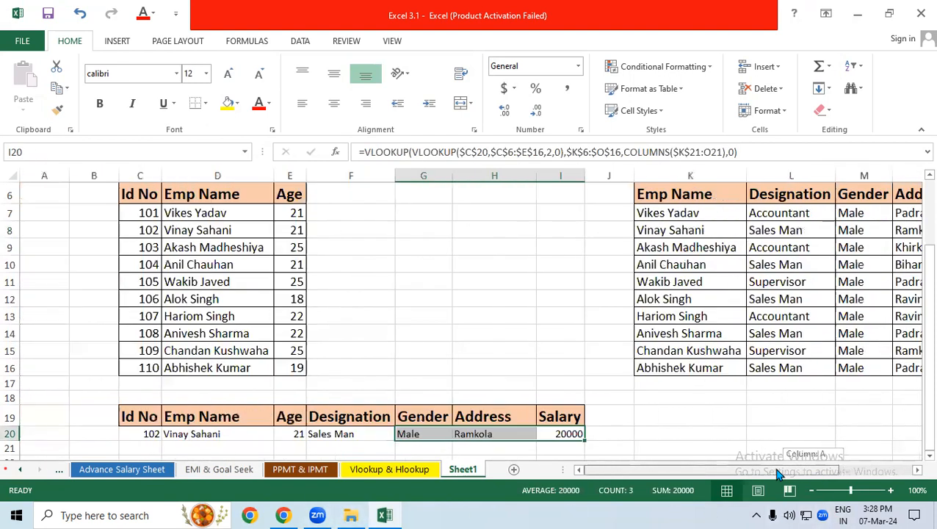
# Clear everything from the result row, covering the range B20:J21
pyautogui.click(145, 433)
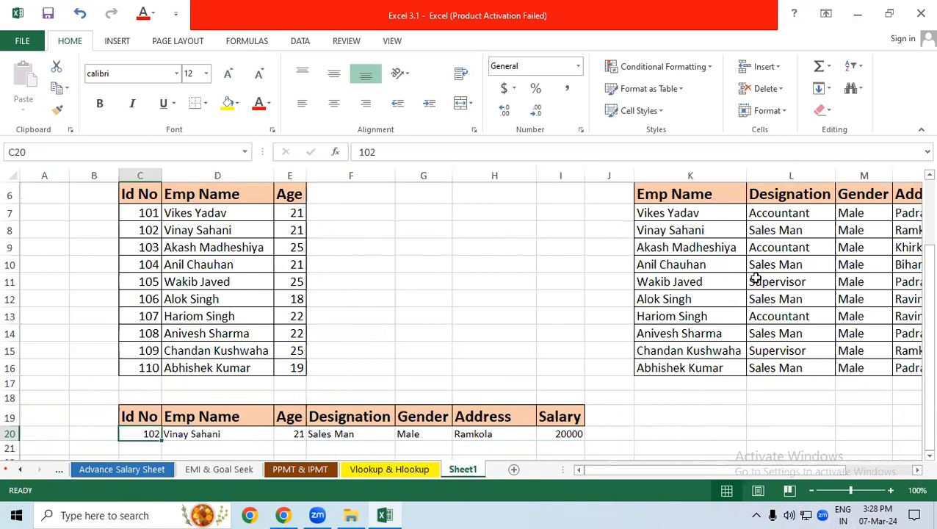
pyautogui.moveTo(99, 434); pyautogui.dragTo(176, 454)
pyautogui.click(828, 111)
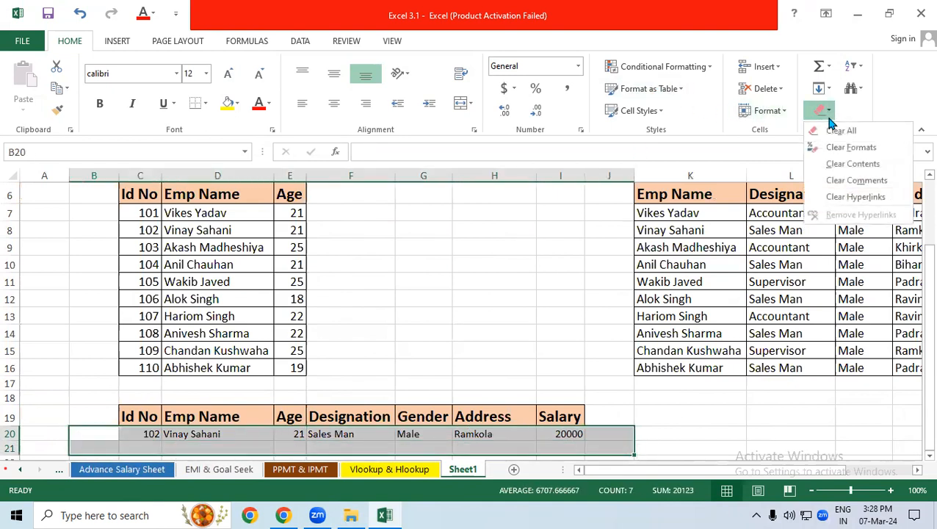
pyautogui.click(837, 130)
pyautogui.click(496, 352)
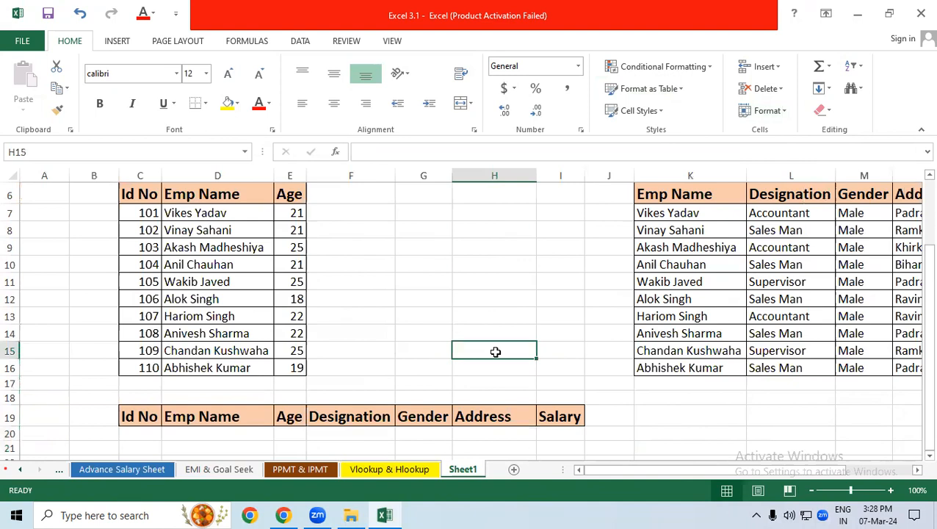
# Review the full employee table on the Vlookup & Hlookup sheet and compare it with the split tables on Sheet1
pyautogui.hotkey('ctrl', 'pageup')
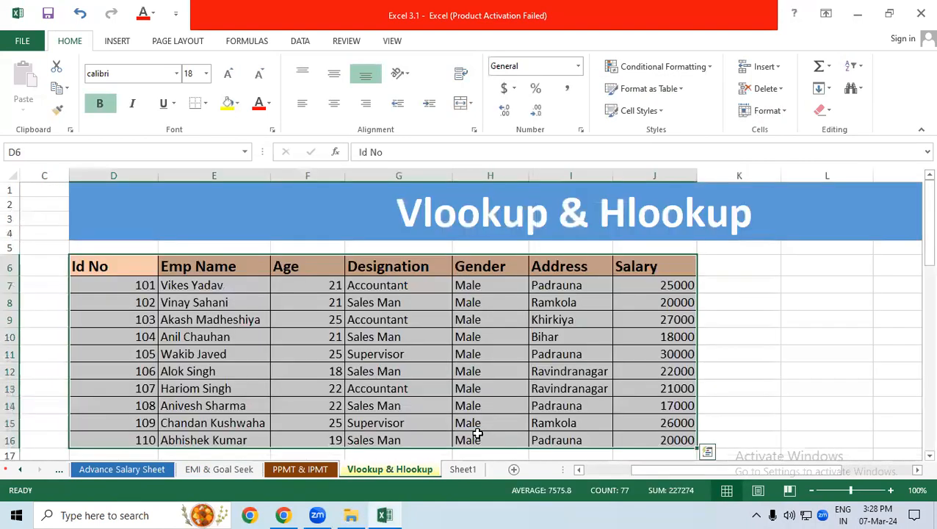
pyautogui.click(308, 370)
pyautogui.click(26, 279)
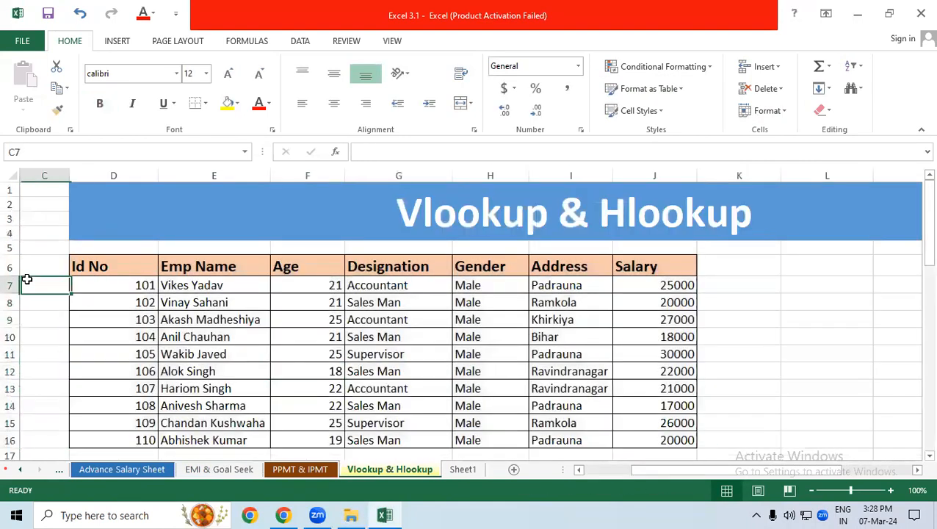
pyautogui.moveTo(106, 267); pyautogui.dragTo(597, 370)
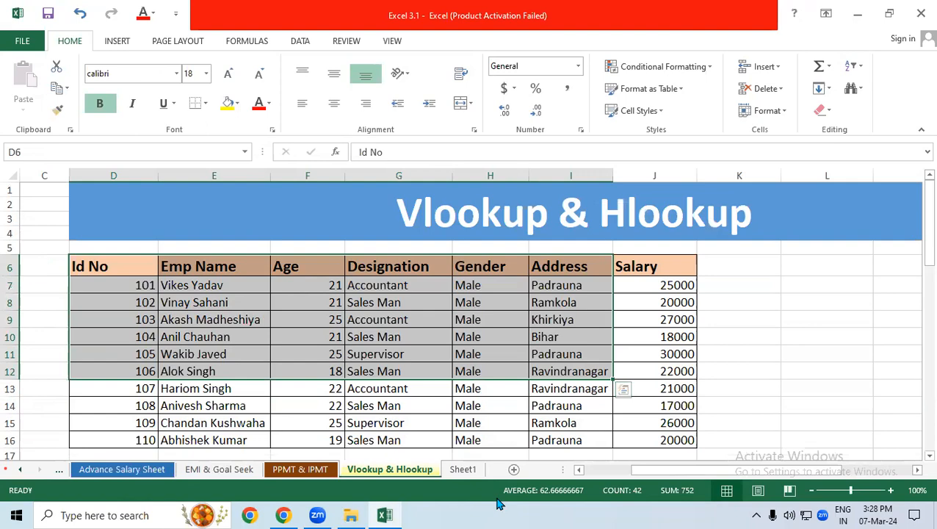
pyautogui.click(461, 469)
pyautogui.click(426, 316)
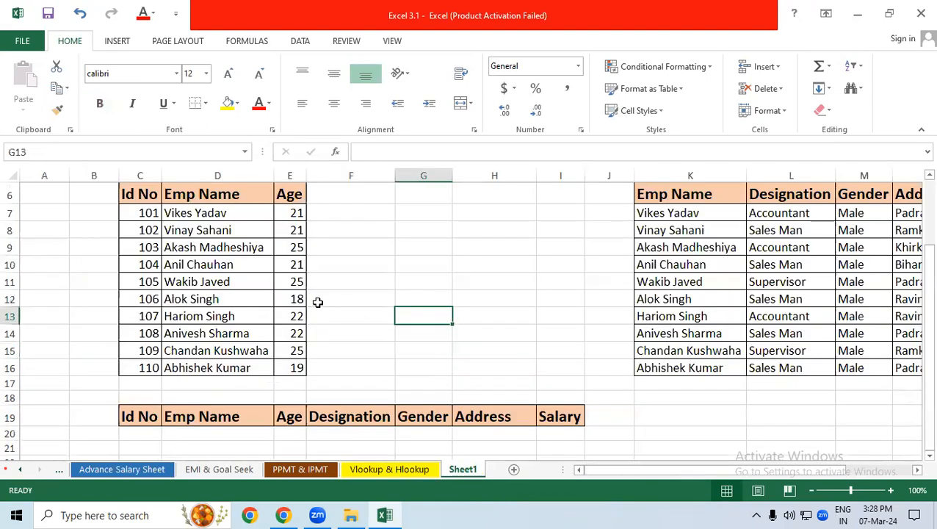
pyautogui.scroll(-1, 160, 218)
pyautogui.moveTo(667, 214); pyautogui.dragTo(751, 270)
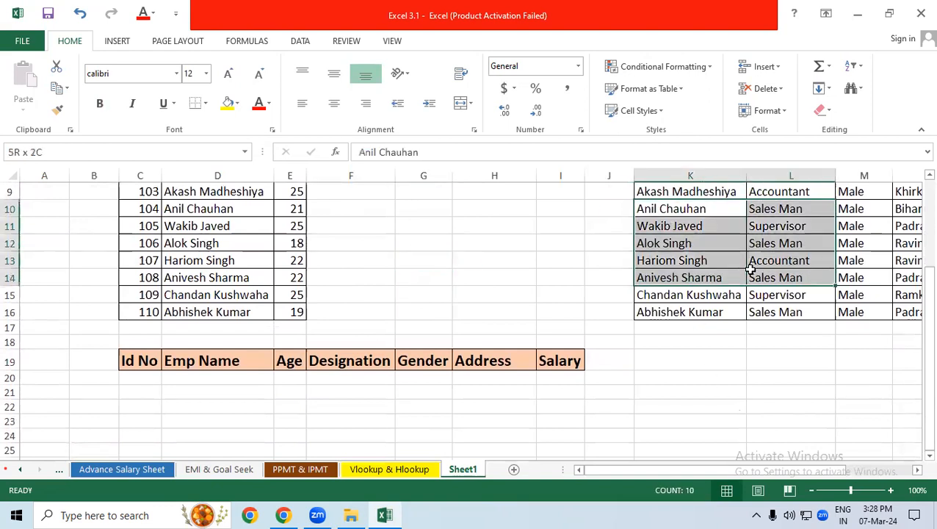
pyautogui.click(423, 407)
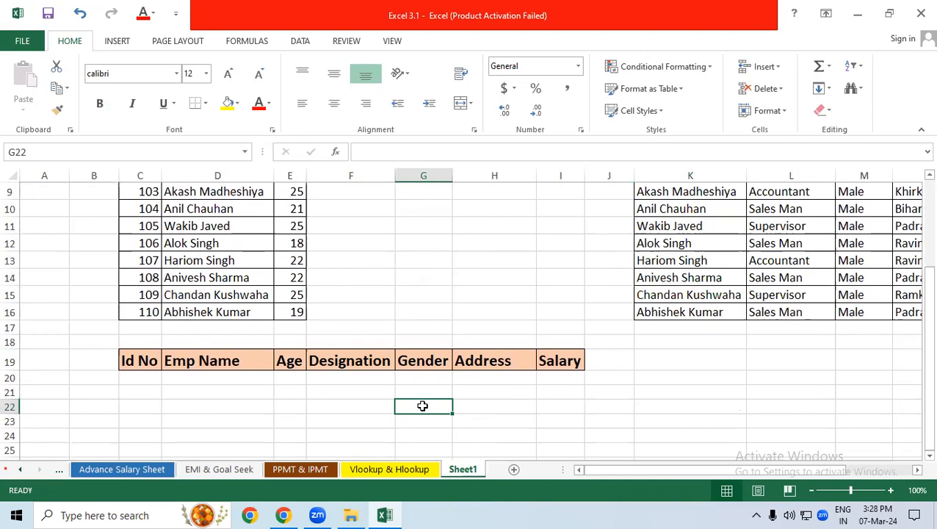
# Enter 109 as the Id No in C20
pyautogui.click(140, 377)
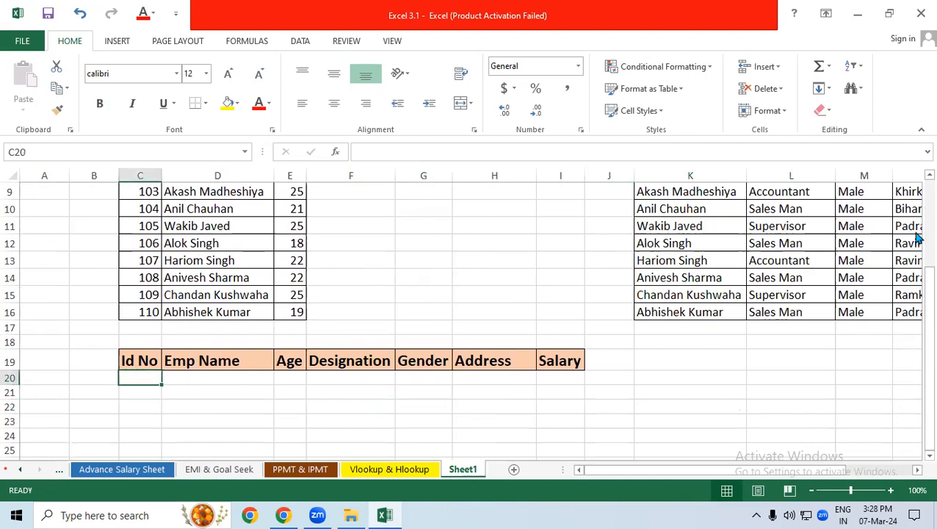
pyautogui.write('109')
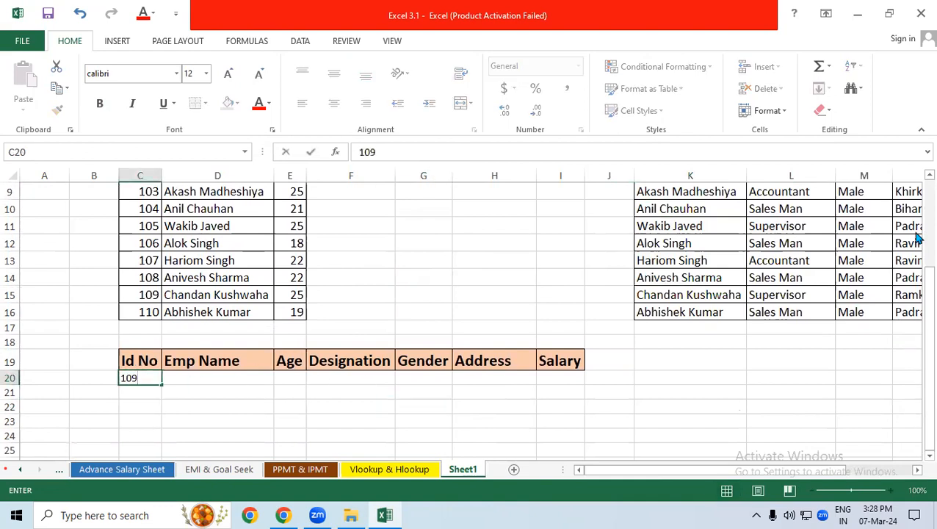
pyautogui.press('Tab')
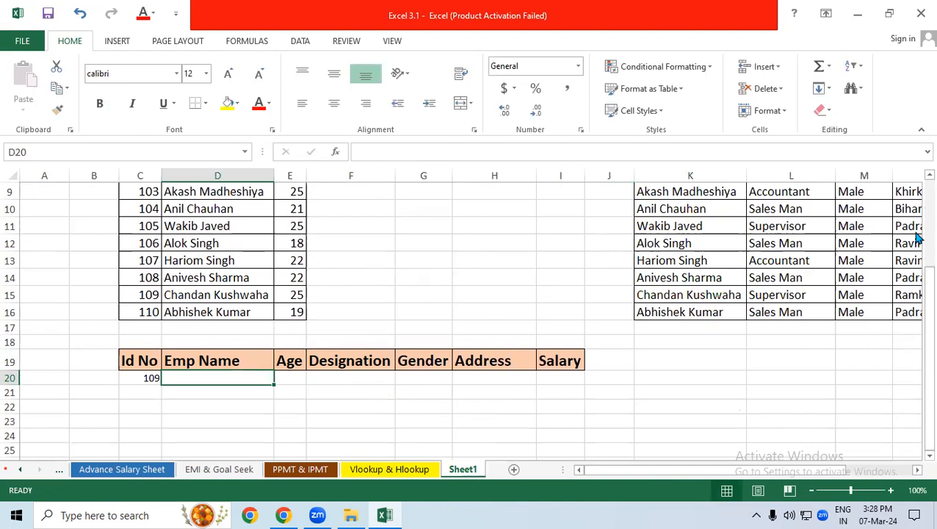
pyautogui.moveTo(210, 227); pyautogui.dragTo(289, 312)
pyautogui.click(211, 380)
pyautogui.click(382, 279)
pyautogui.moveTo(184, 279); pyautogui.dragTo(298, 311)
# Start a VLOOKUP formula in the Emp Name cell D20 with the absolute reference $C$20 as lookup value
pyautogui.click(237, 376)
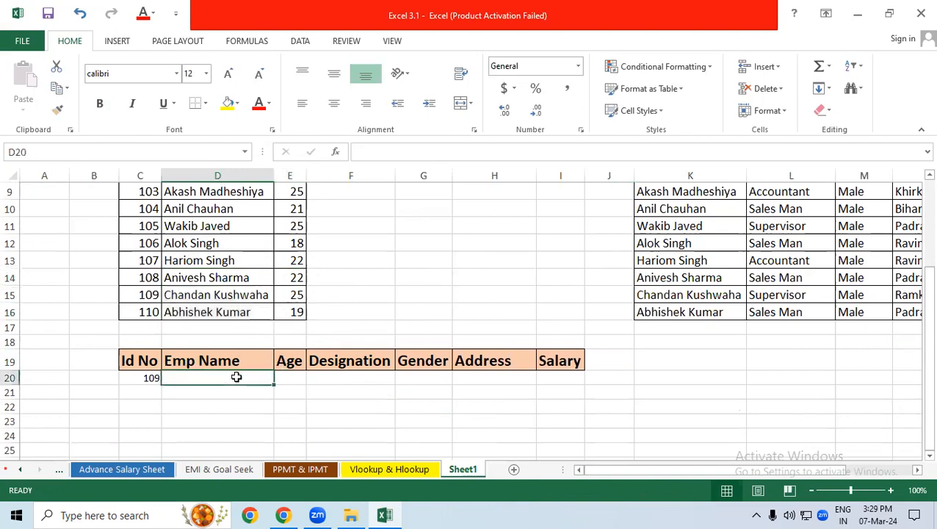
pyautogui.write('=vl')
pyautogui.press('Tab')
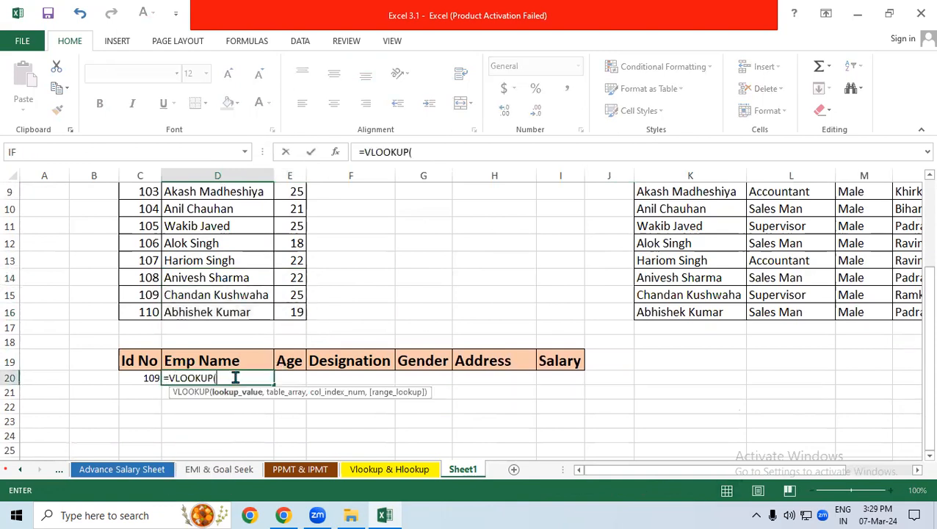
pyautogui.click(141, 377)
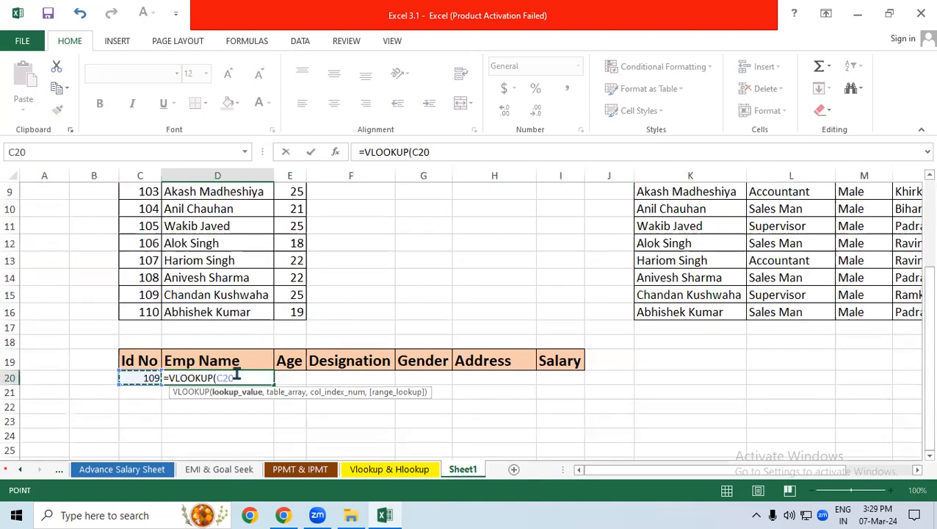
pyautogui.press('F4')
pyautogui.write(',')
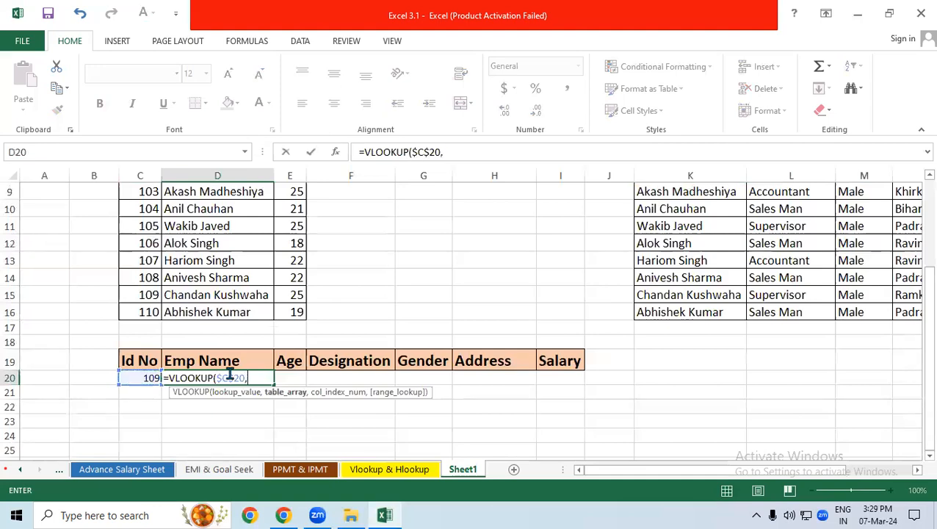
# Set the D20 VLOOKUP's table array to the first table, $C$6:$E$16
pyautogui.scroll(1, 165, 227)
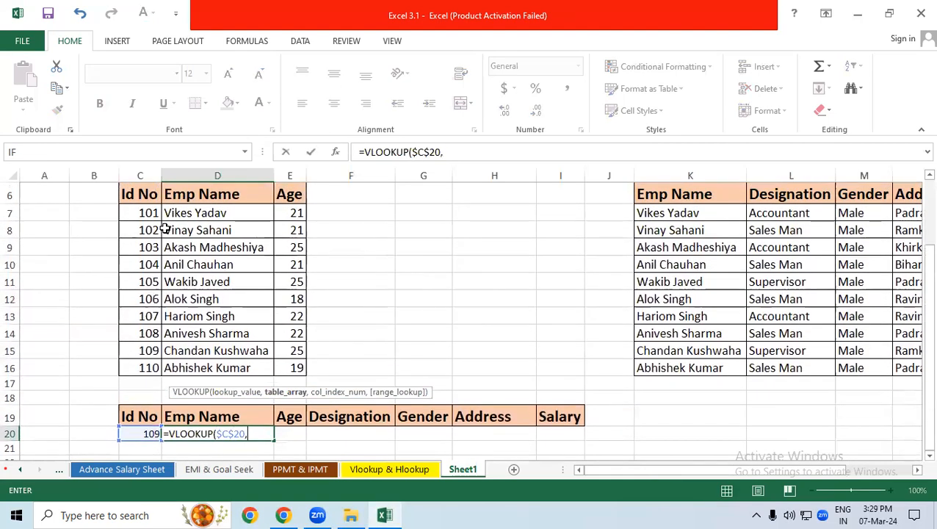
pyautogui.moveTo(150, 194); pyautogui.dragTo(296, 367)
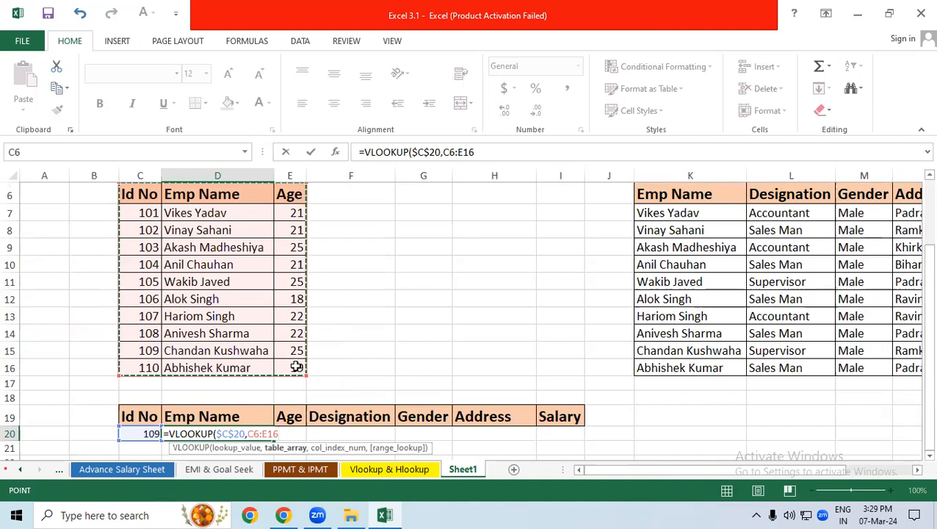
pyautogui.press('F4')
pyautogui.write(',')
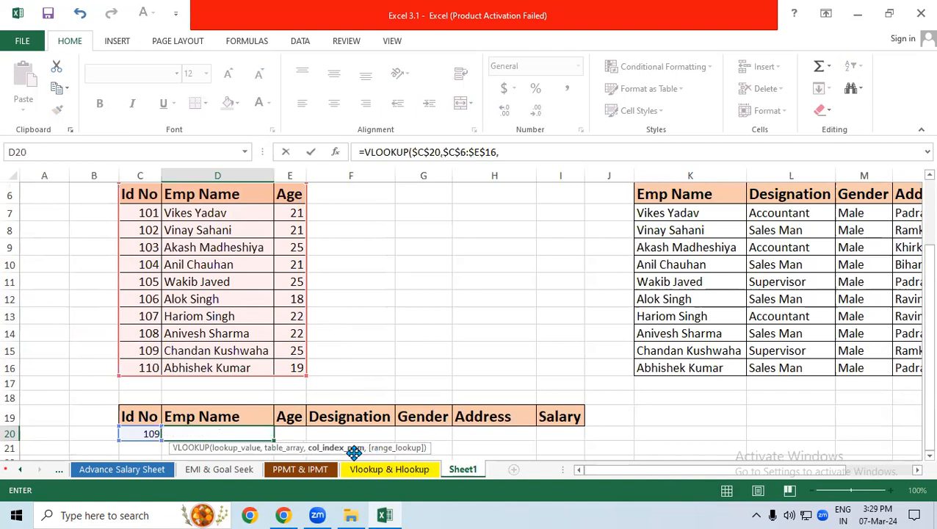
# Use COLUMNS($F$24:G24) as the column index of the D20 VLOOKUP, with only the range's first reference absolute
pyautogui.scroll(-3, 335, 408)
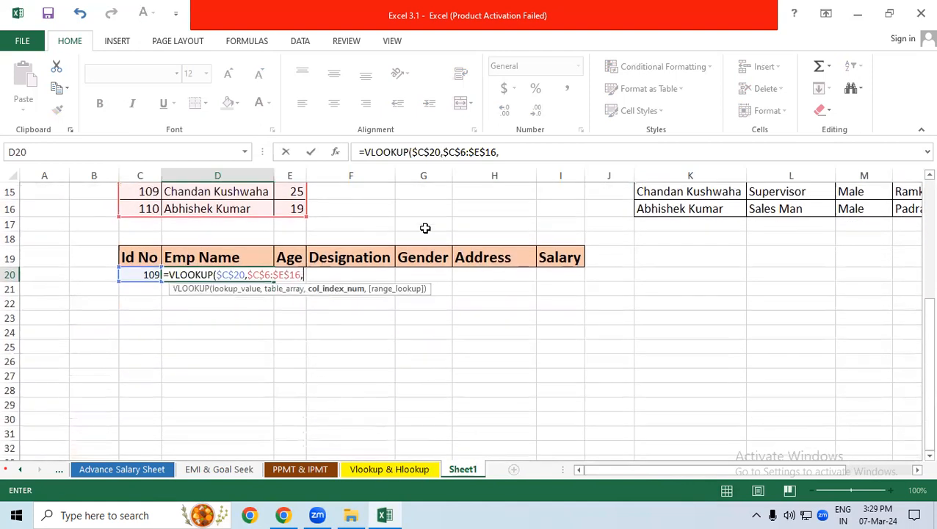
pyautogui.write('column')
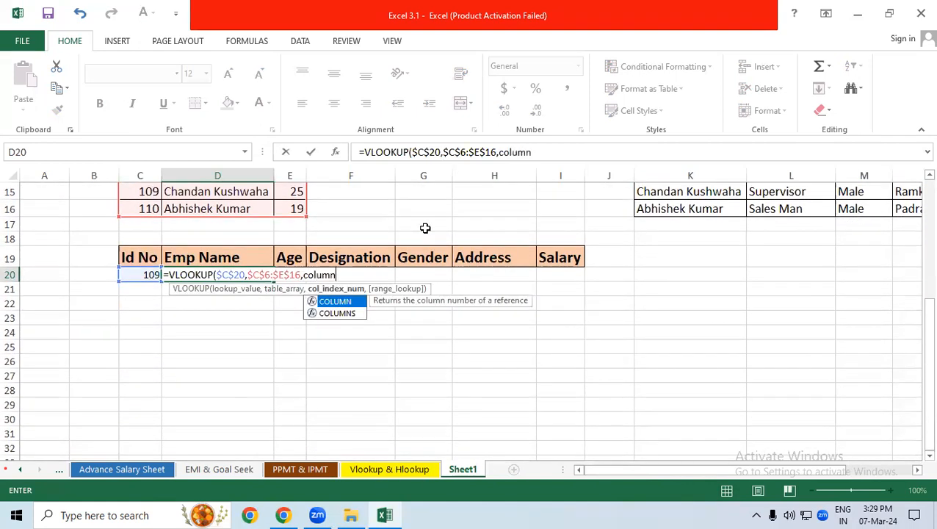
pyautogui.write('s')
pyautogui.press('Tab')
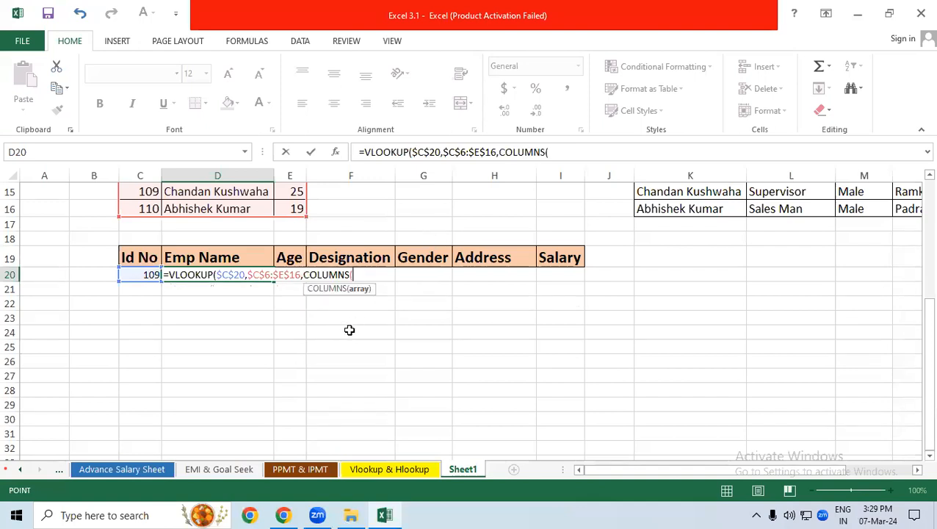
pyautogui.moveTo(350, 332); pyautogui.dragTo(423, 332)
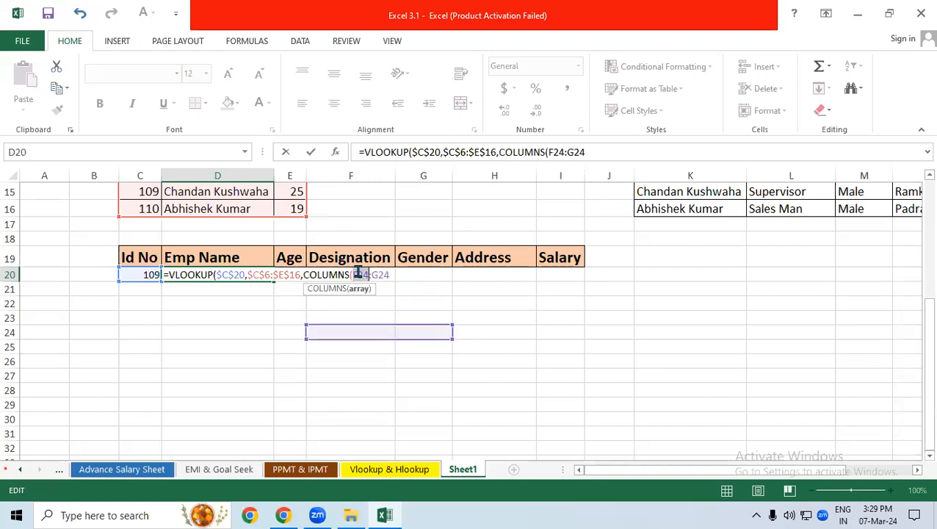
pyautogui.press('F4')
pyautogui.click(405, 276)
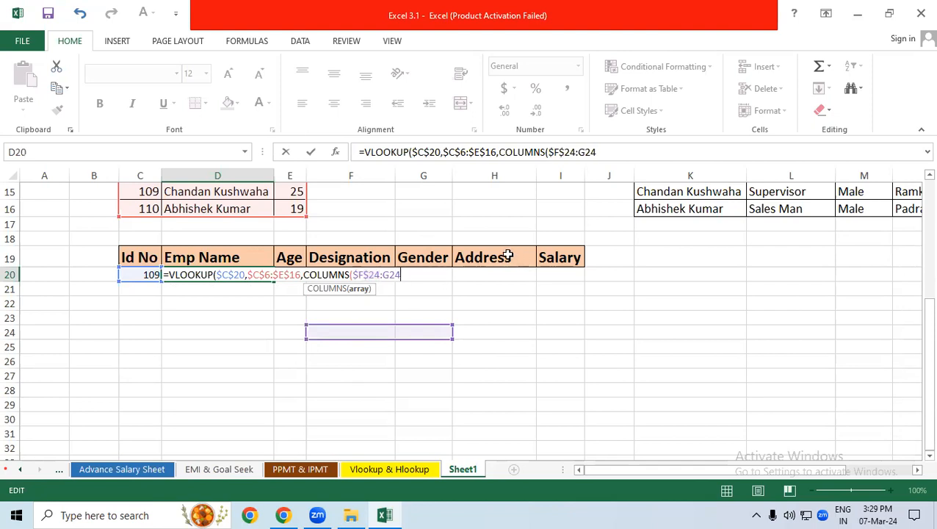
pyautogui.write(')')
pyautogui.write('0')
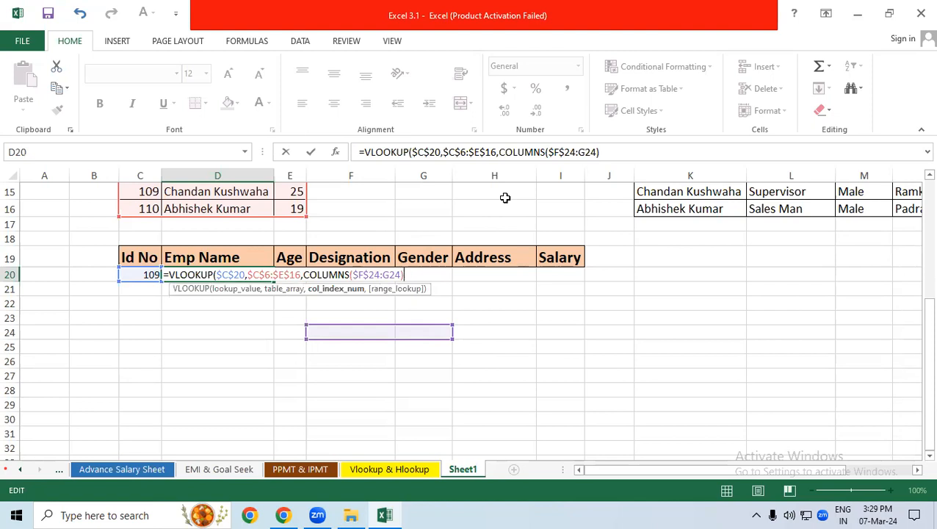
pyautogui.write(',')
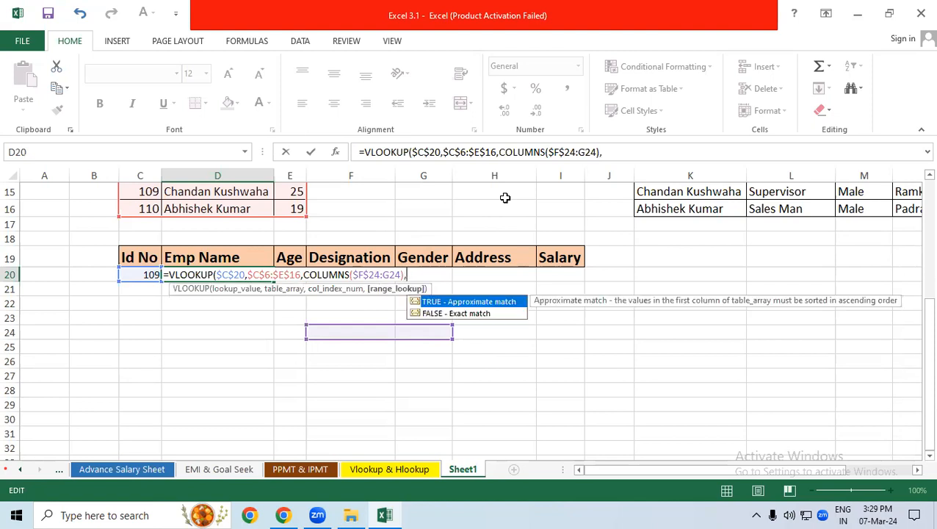
pyautogui.write('0)')
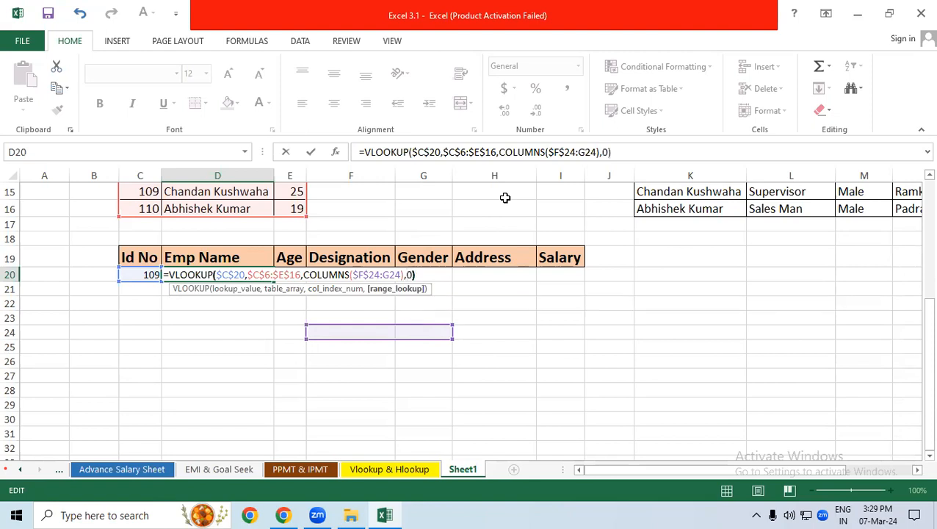
# Complete the Emp Name formula in D20 with 0 as the exact-match argument and enter it
pyautogui.press('Return')
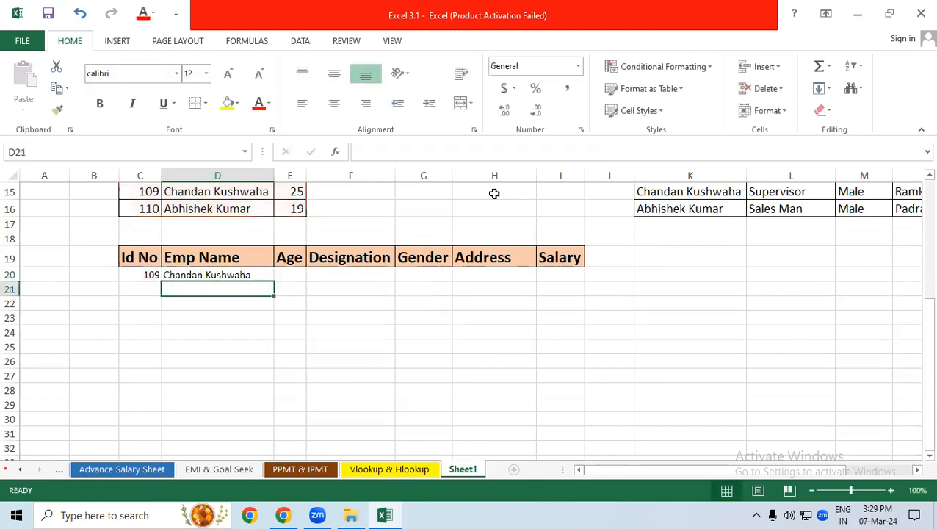
# Fill the D20 formula across to F20 and check the results against the employee's Designation in the second table
pyautogui.click(225, 279)
pyautogui.moveTo(273, 284); pyautogui.dragTo(397, 285)
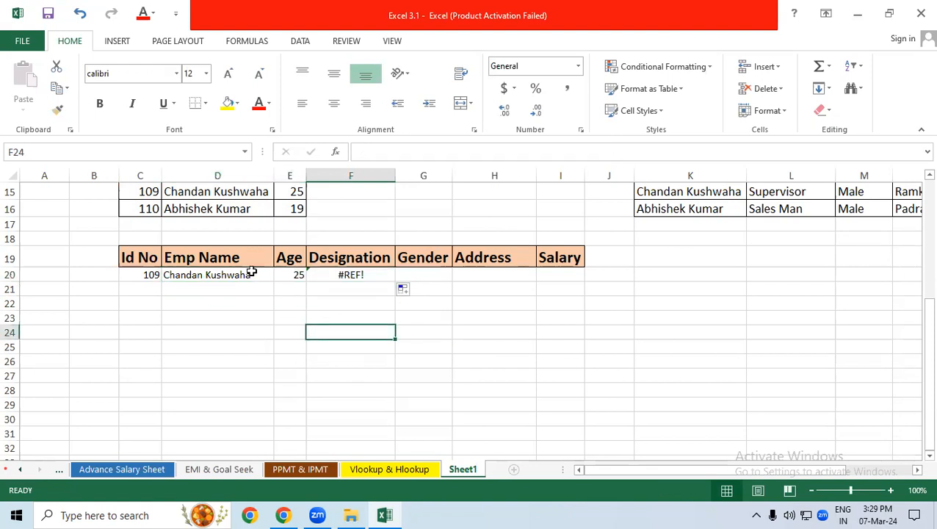
pyautogui.moveTo(203, 273); pyautogui.dragTo(290, 275)
pyautogui.click(345, 275)
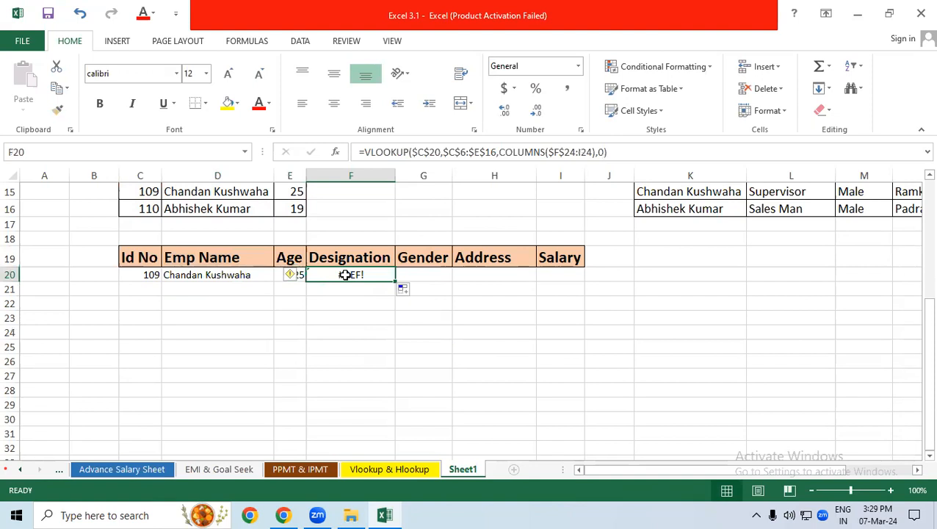
pyautogui.click(817, 188)
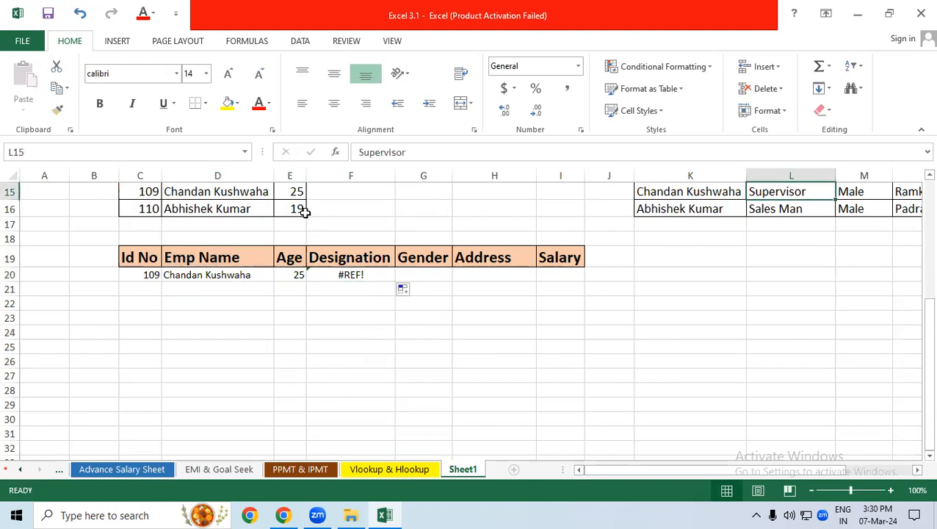
# Replace the Designation formula in F20 with a VLOOKUP nested inside another, using $C$20 as the inner lookup value
pyautogui.click(374, 274)
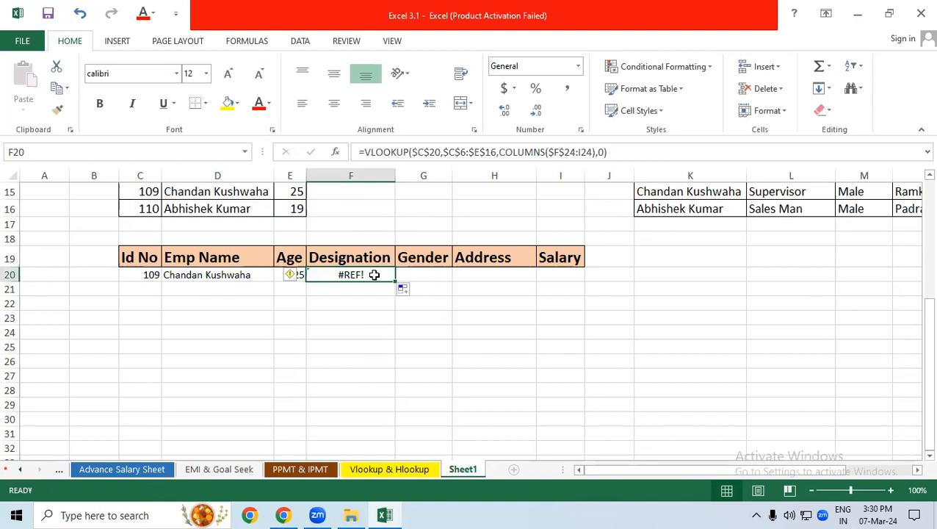
pyautogui.write('=vlo')
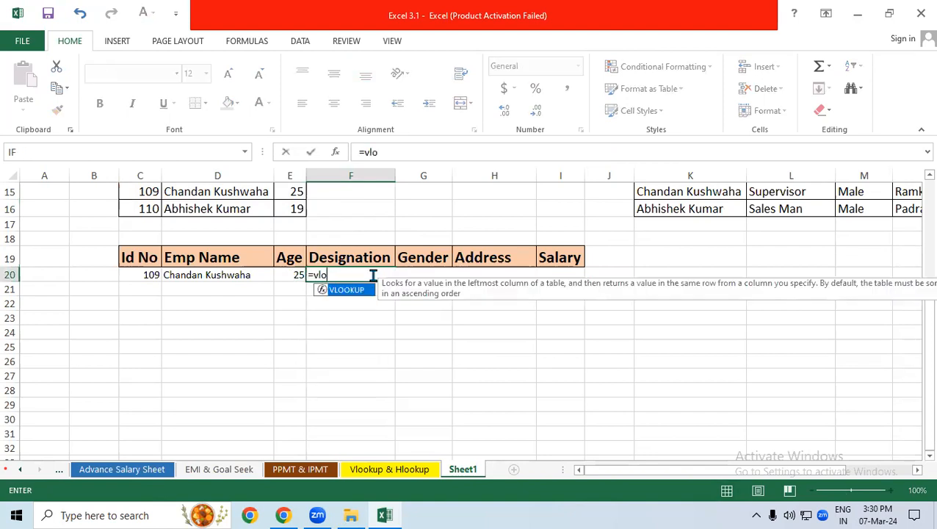
pyautogui.press('Tab')
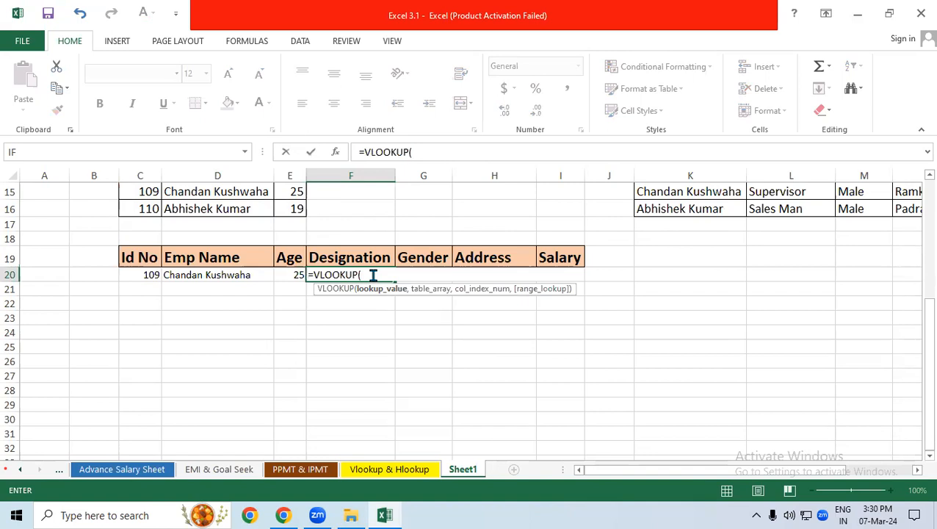
pyautogui.write('vl')
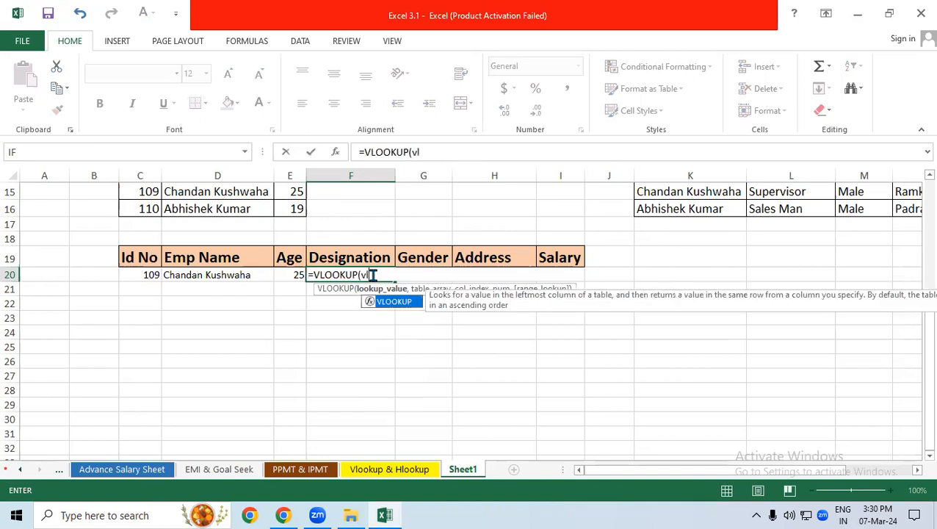
pyautogui.press('Tab')
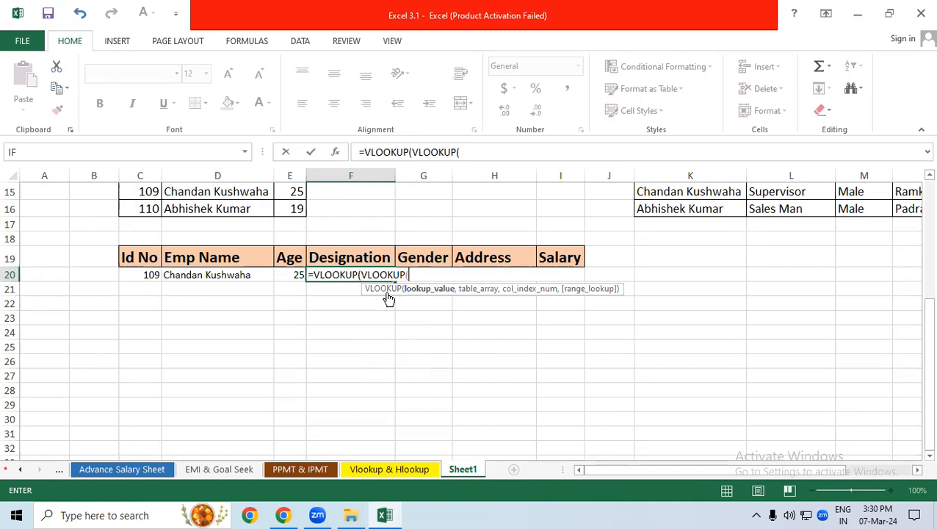
pyautogui.click(139, 274)
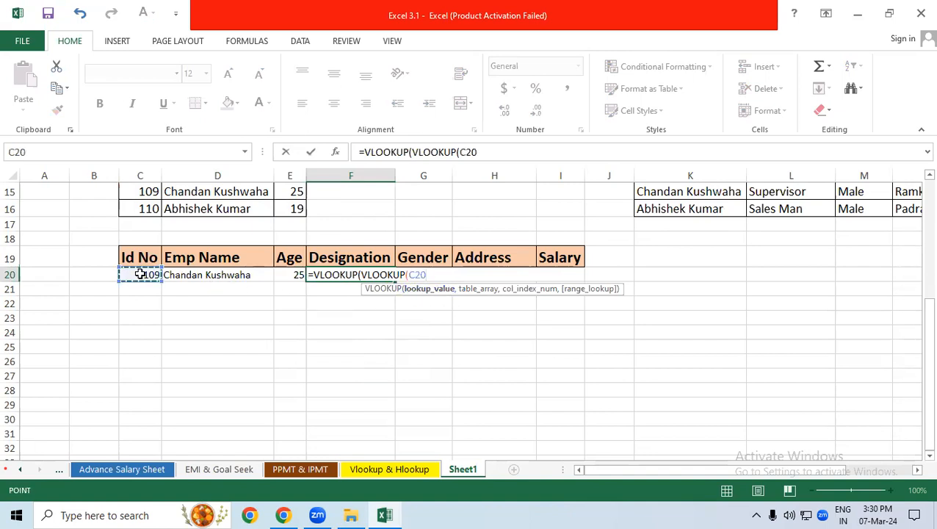
pyautogui.press('F4')
pyautogui.write(',')
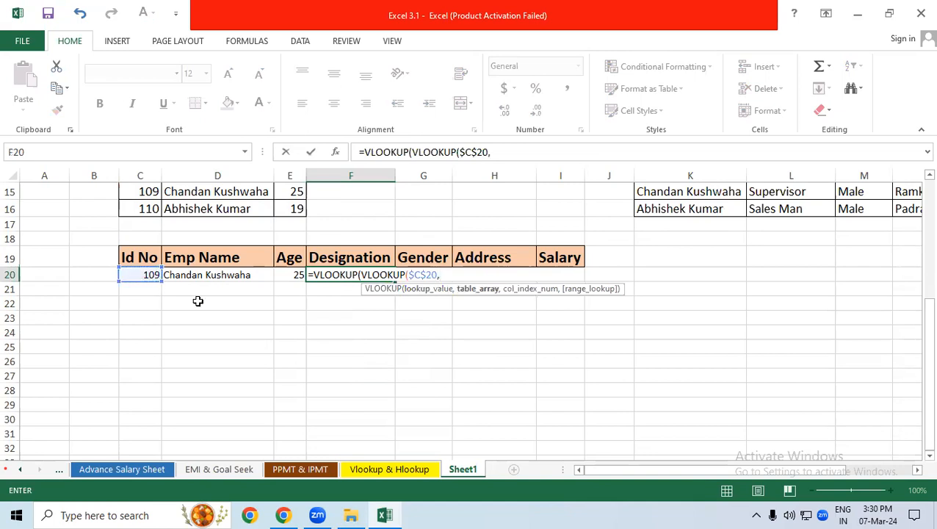
# Set the inner VLOOKUP's table array in F20 to the first table as the absolute range $C$6:$E$16
pyautogui.moveTo(928, 371); pyautogui.dragTo(916, 270)
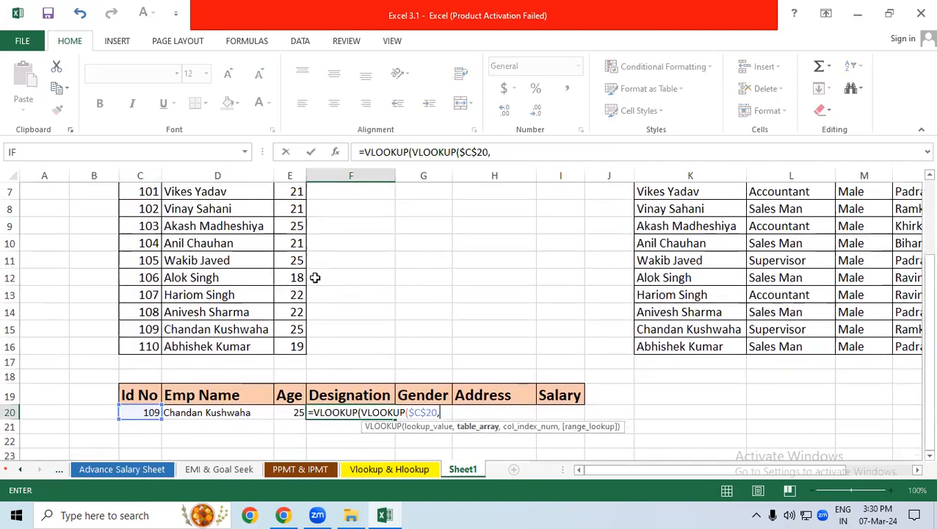
pyautogui.scroll(1, 347, 274)
pyautogui.moveTo(130, 224); pyautogui.dragTo(289, 403)
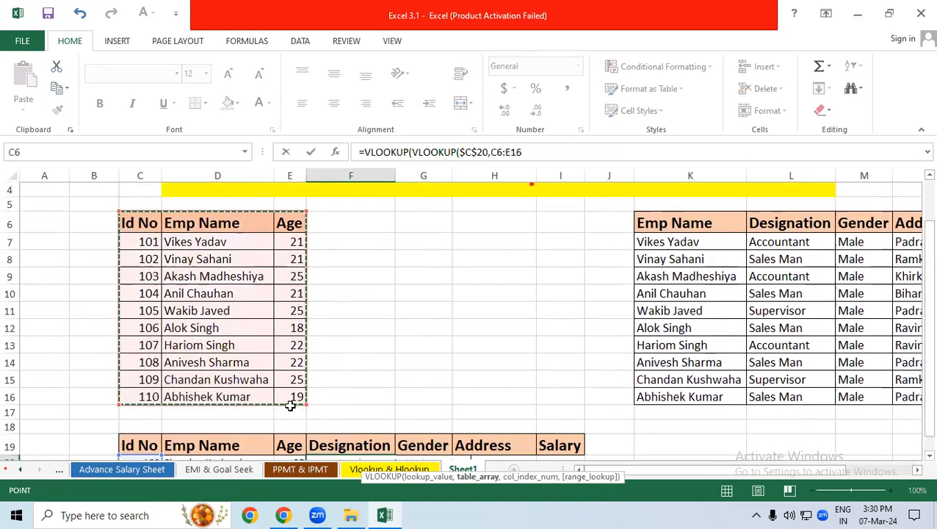
pyautogui.press('F4')
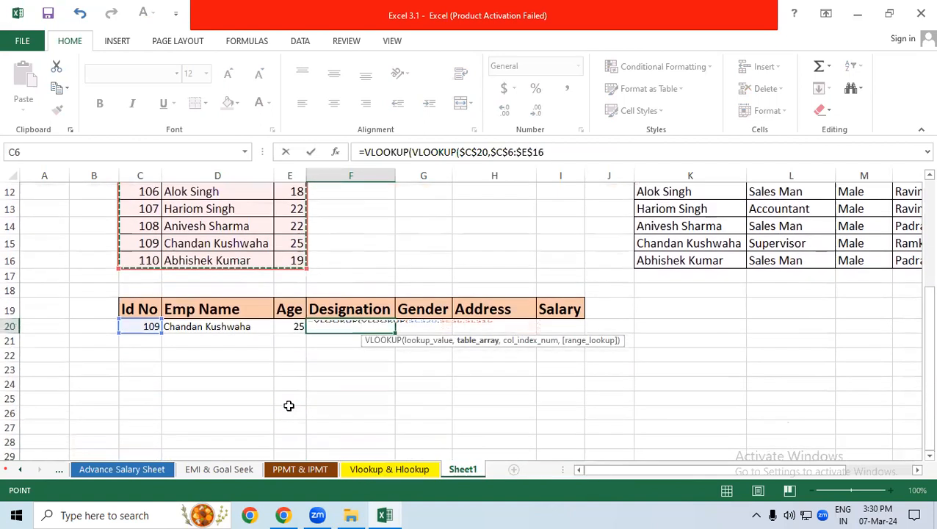
pyautogui.write(',')
# Finish the inner VLOOKUP in F20 with column index 2 and exact match 0
pyautogui.moveTo(929, 335); pyautogui.dragTo(918, 251)
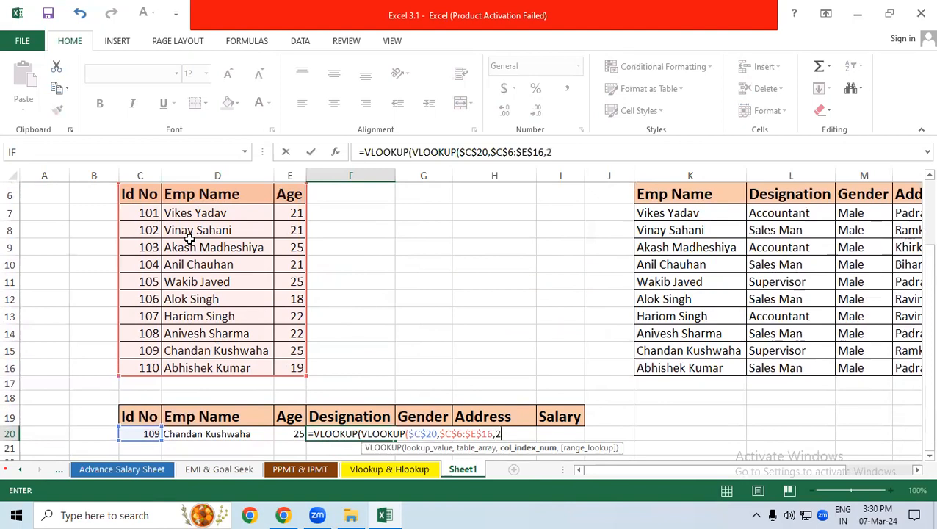
pyautogui.write(',')
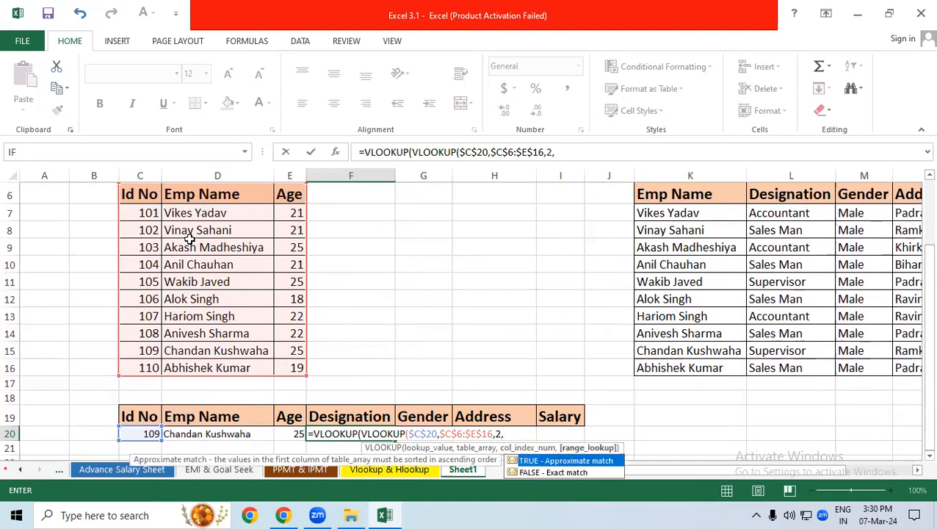
pyautogui.write('0)')
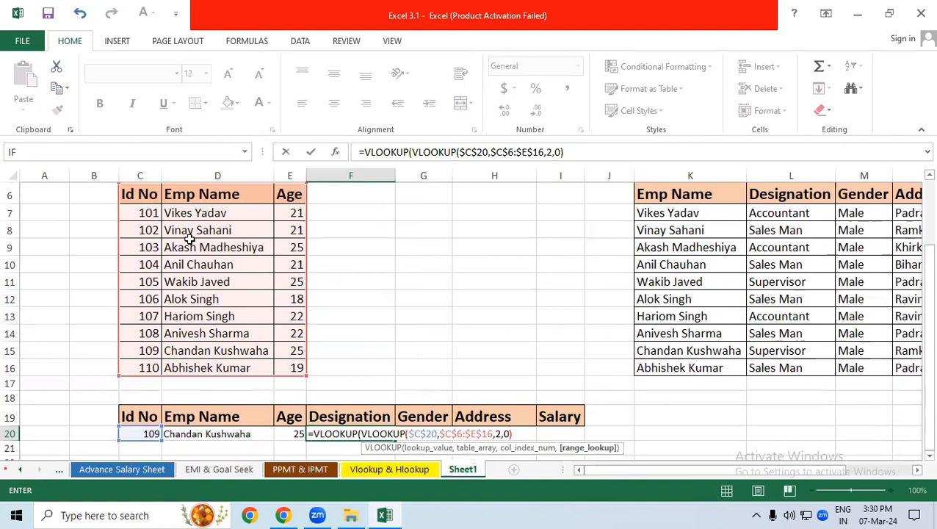
pyautogui.write(',')
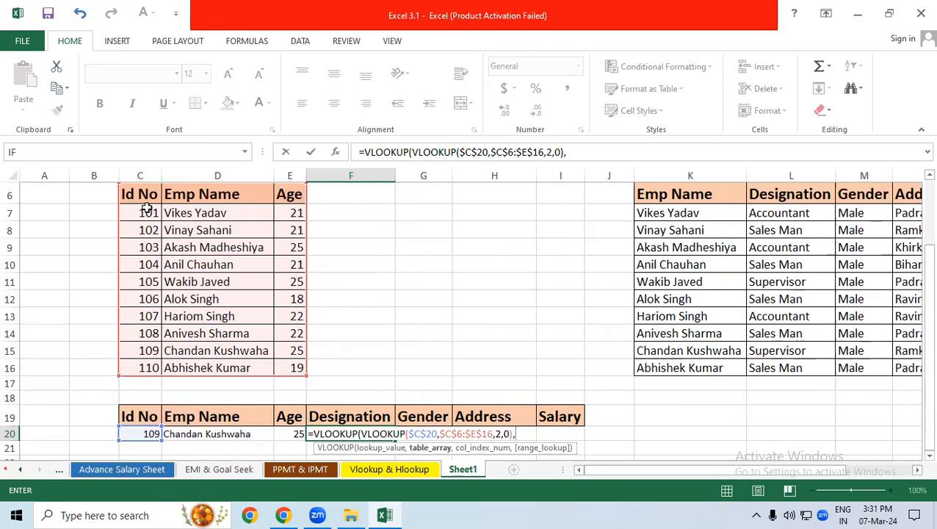
# Set the outer VLOOKUP's table array in F20 to the second table, $K$6:$O$16
pyautogui.moveTo(696, 194); pyautogui.dragTo(769, 373)
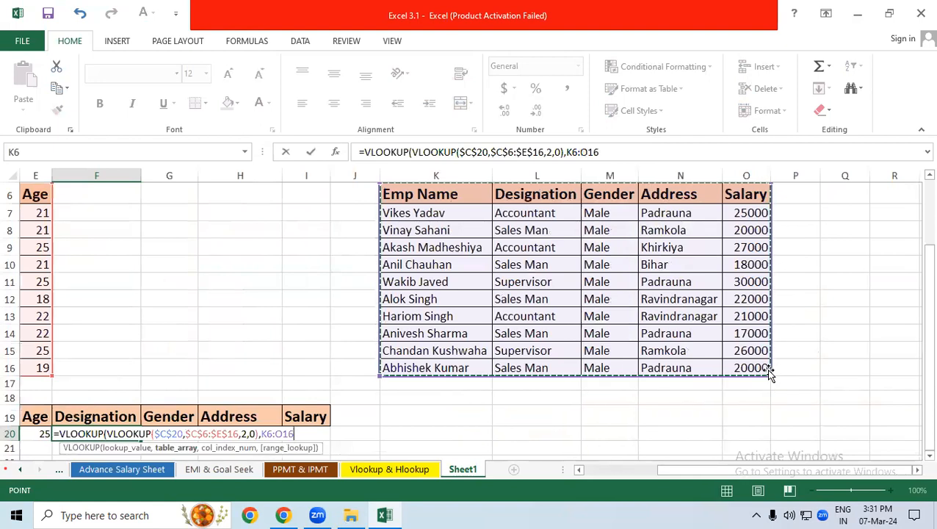
pyautogui.press('F4')
pyautogui.write(',')
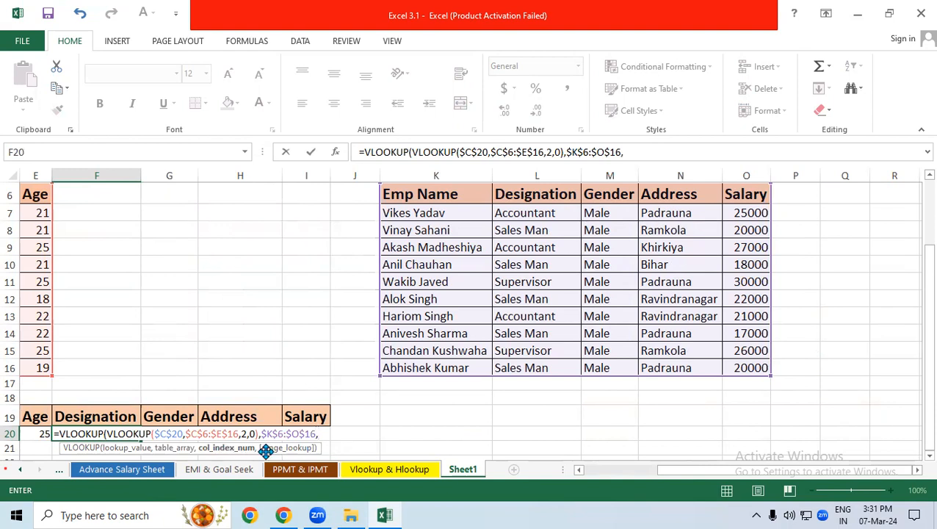
pyautogui.write('column')
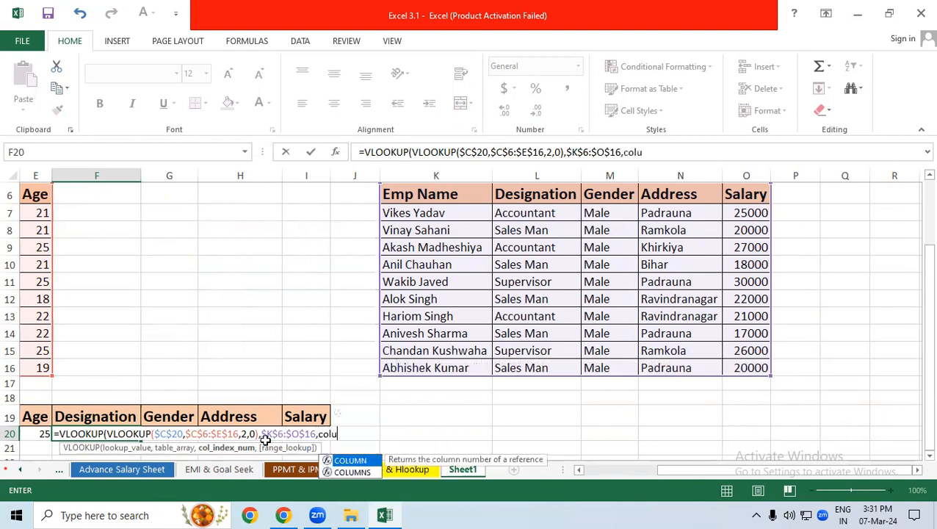
# Add COLUMNS over $K$21:L21 as the outer VLOOKUP's column index in F20, making only the first reference absolute
pyautogui.doubleClick(342, 473)
pyautogui.moveTo(469, 445); pyautogui.dragTo(510, 446)
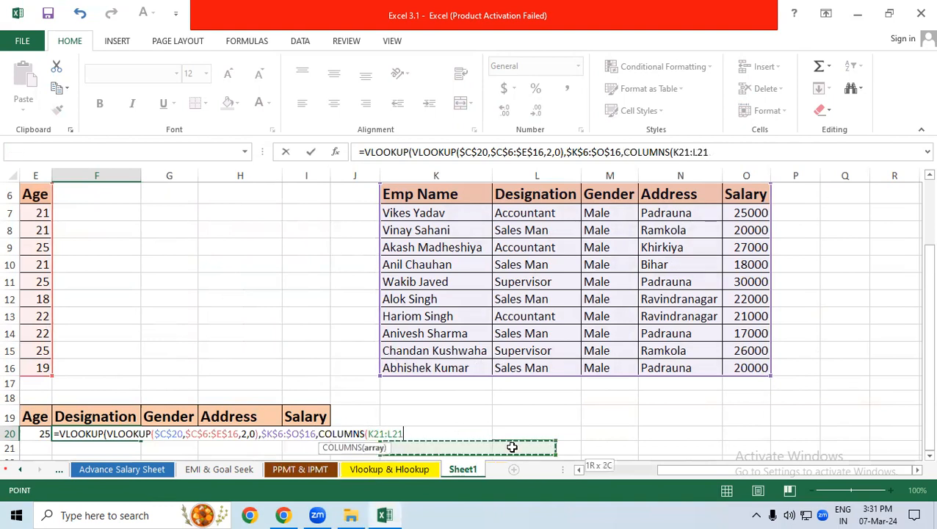
pyautogui.doubleClick(373, 434)
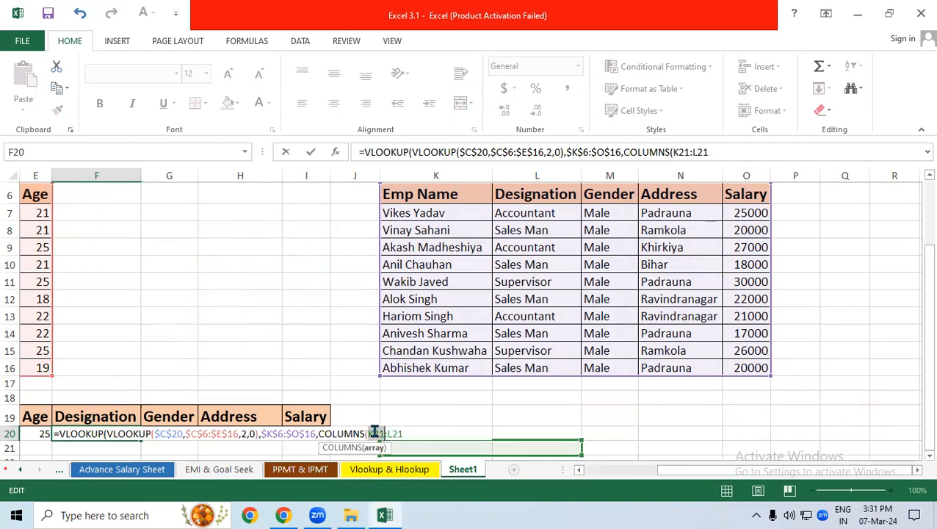
pyautogui.press('F4')
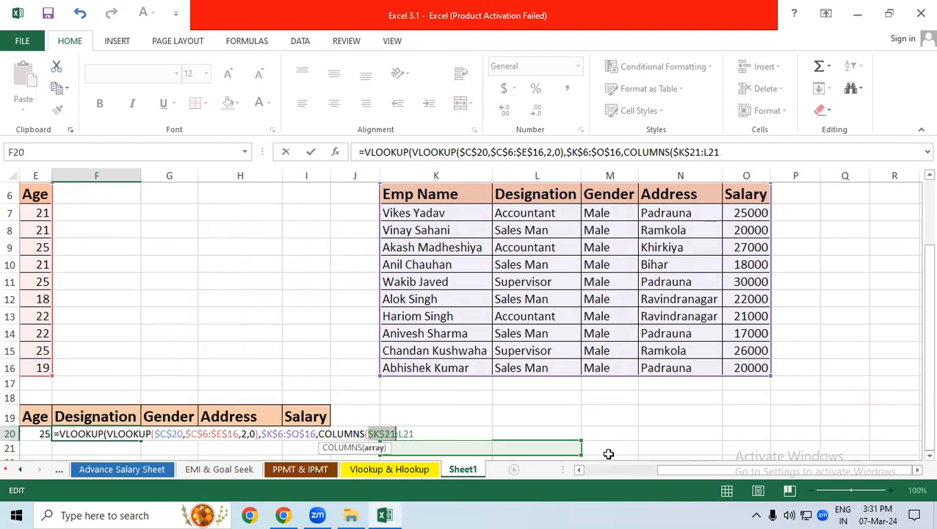
pyautogui.click(424, 433)
# Complete the double VLOOKUP in F20 with exact match 0 and enter the Designation formula
pyautogui.write(',0')
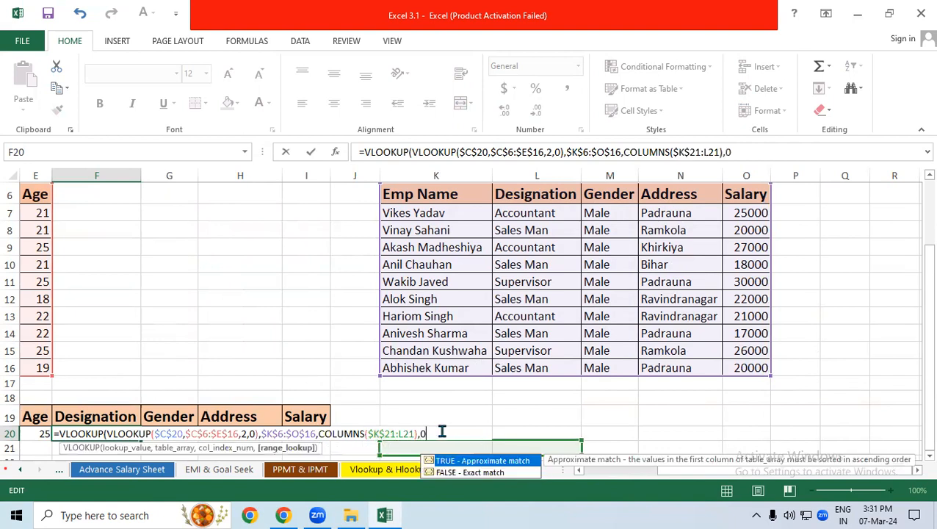
pyautogui.write(')')
pyautogui.press('Return')
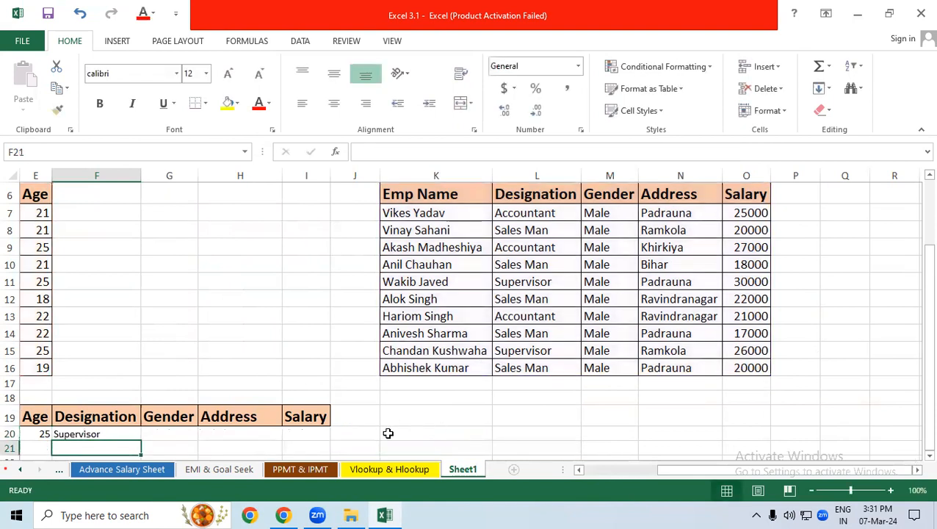
pyautogui.moveTo(701, 471); pyautogui.dragTo(668, 479)
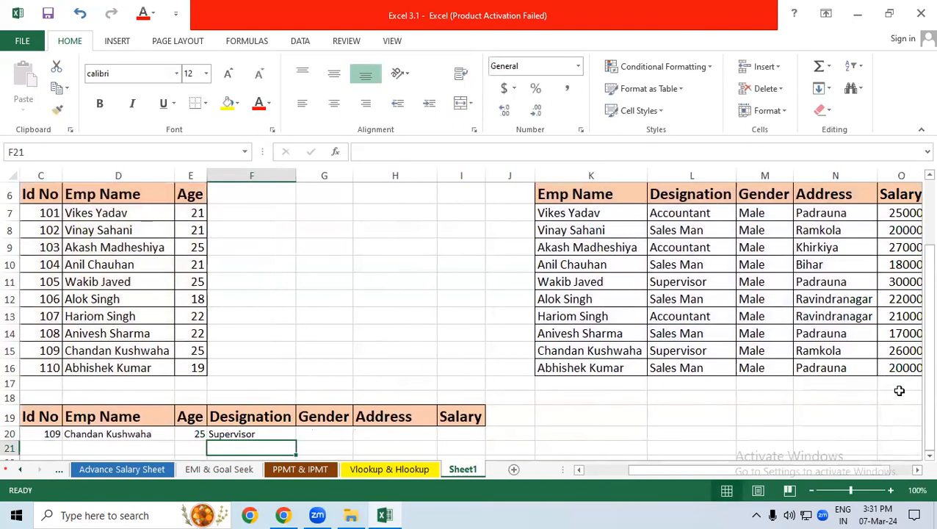
# Fill the double VLOOKUP from F20 across to I20 for Gender, Address and Salary
pyautogui.click(243, 434)
pyautogui.moveTo(297, 441); pyautogui.dragTo(498, 444)
pyautogui.moveTo(714, 474); pyautogui.dragTo(632, 480)
# Test the completed lookup row by entering 110 as the Id No in C20
pyautogui.click(147, 437)
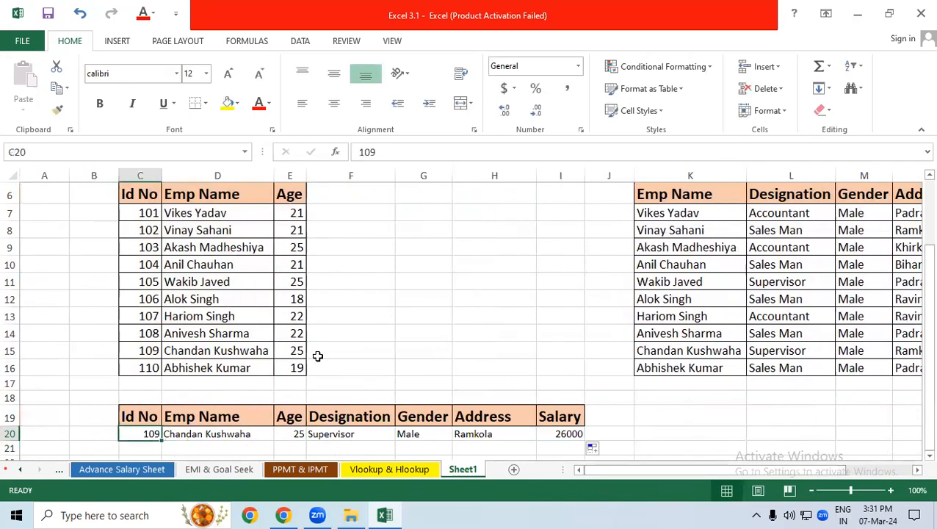
pyautogui.write('110')
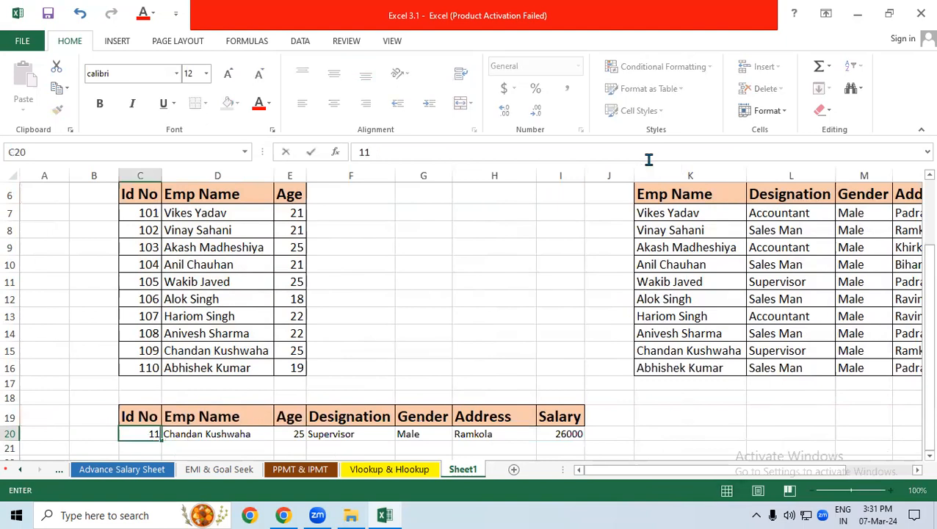
pyautogui.press('Return')
# Compare the row 16 records of both source tables with the values returned in lookup row 20
pyautogui.moveTo(230, 368); pyautogui.dragTo(228, 430)
pyautogui.moveTo(297, 367); pyautogui.dragTo(305, 434)
pyautogui.moveTo(792, 365); pyautogui.dragTo(355, 434)
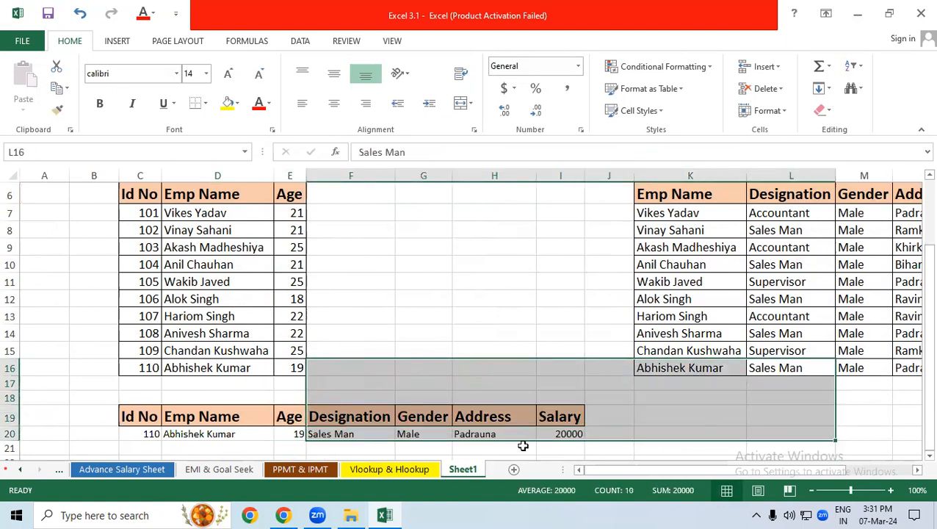
pyautogui.click(911, 369)
pyautogui.click(503, 433)
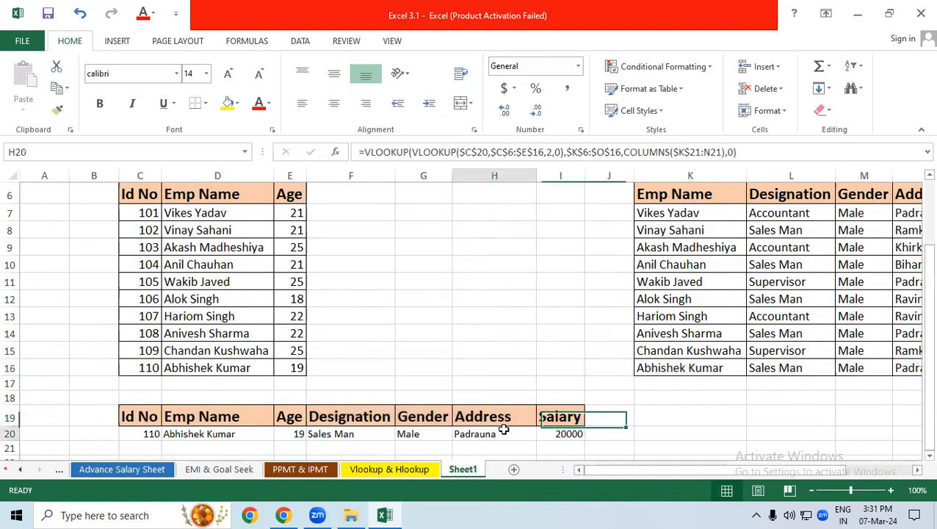
pyautogui.hscroll(3, 727, 476)
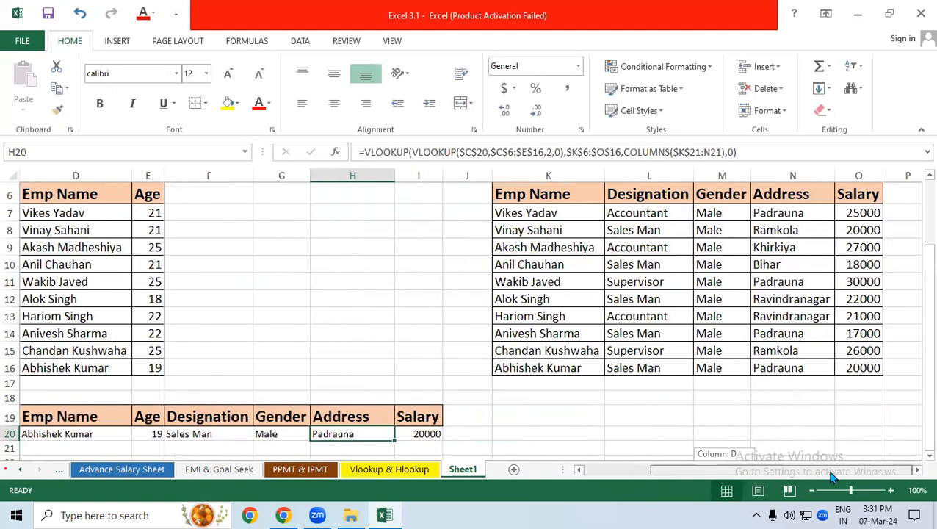
pyautogui.click(854, 367)
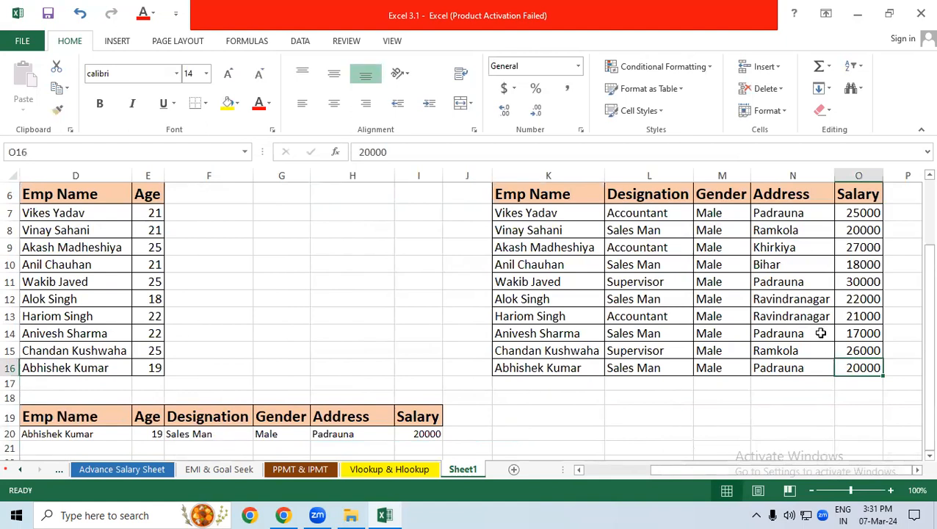
pyautogui.moveTo(753, 470); pyautogui.dragTo(558, 468)
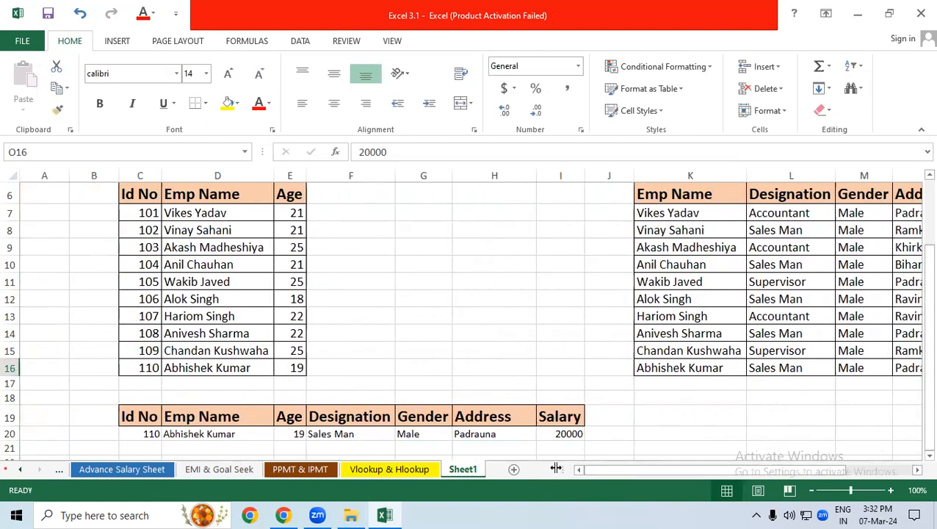
# Enter 112, an Id No missing from the source table, in C20 to test the lookup row
pyautogui.click(927, 456)
pyautogui.click(917, 458)
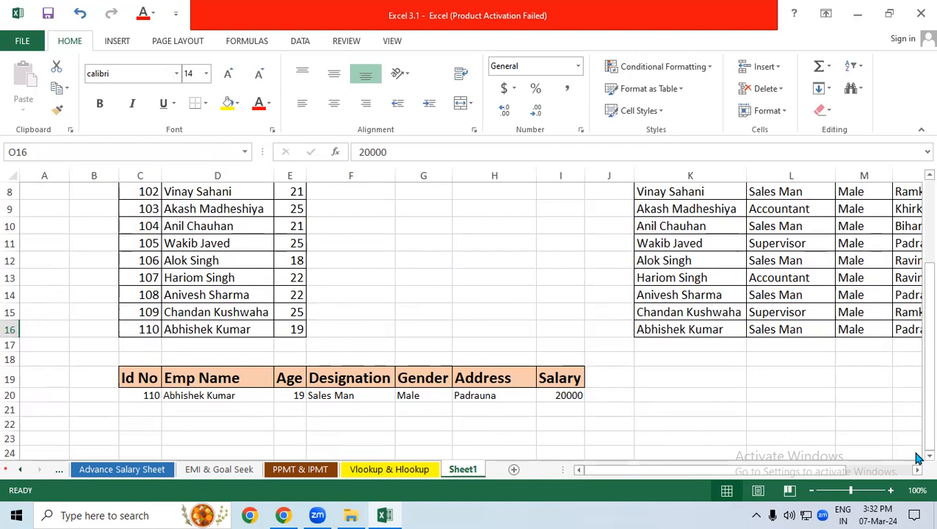
pyautogui.click(173, 397)
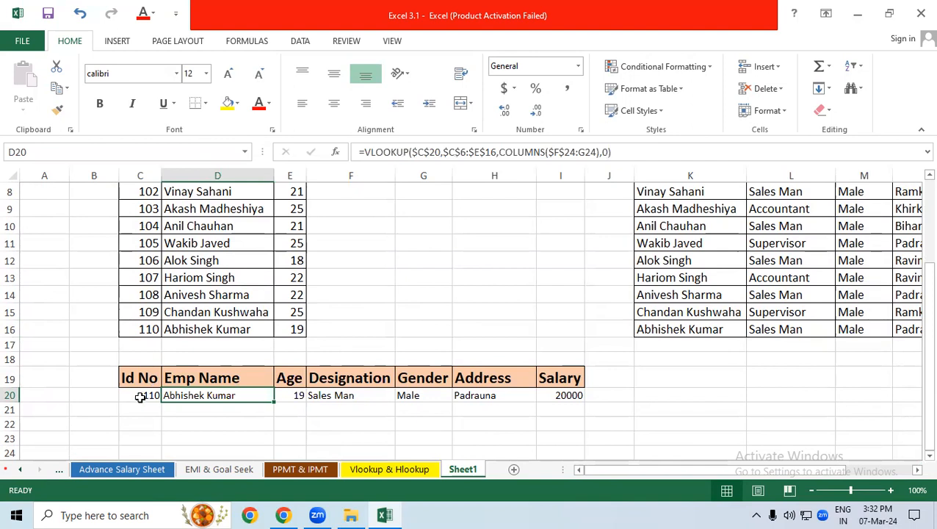
pyautogui.click(139, 396)
pyautogui.write('112')
pyautogui.press('Return')
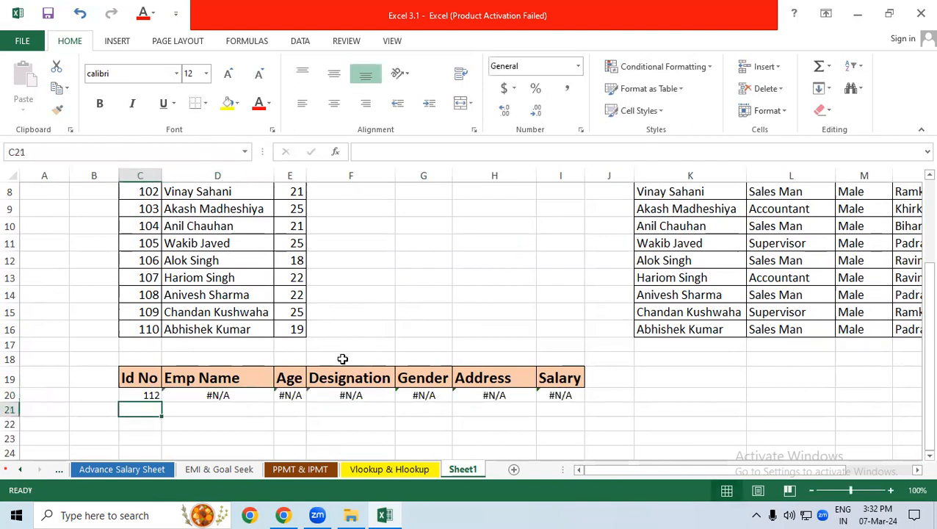
# Examine the results in D20:I20 and the Emp Name formula in D20 without changing it
pyautogui.moveTo(259, 382); pyautogui.dragTo(545, 388)
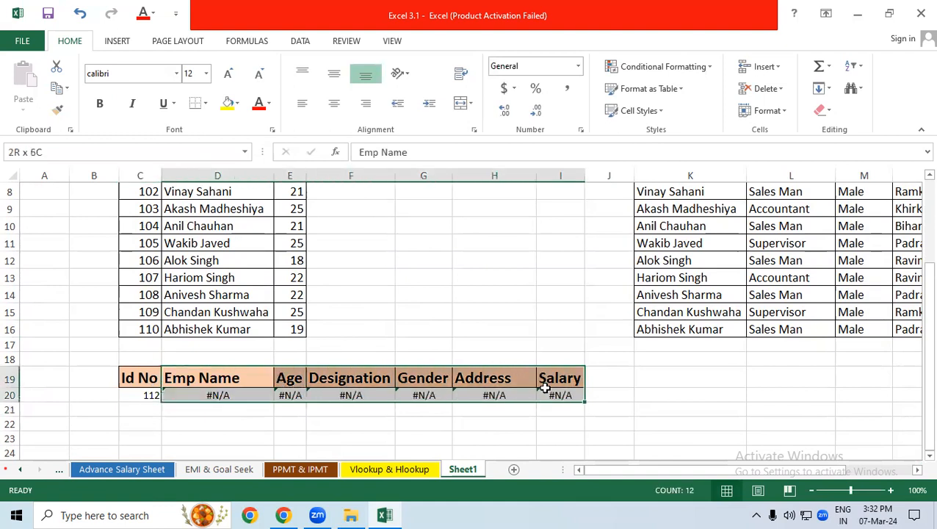
pyautogui.click(221, 449)
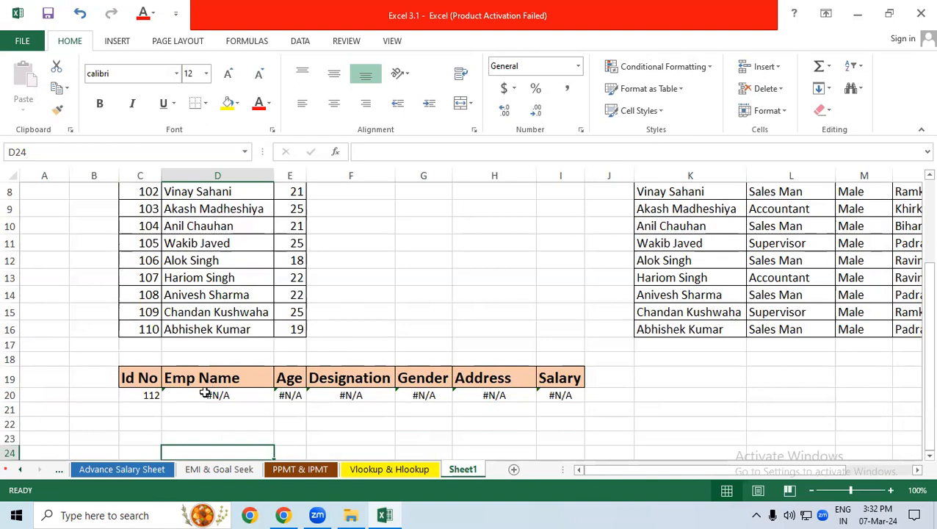
pyautogui.click(204, 396)
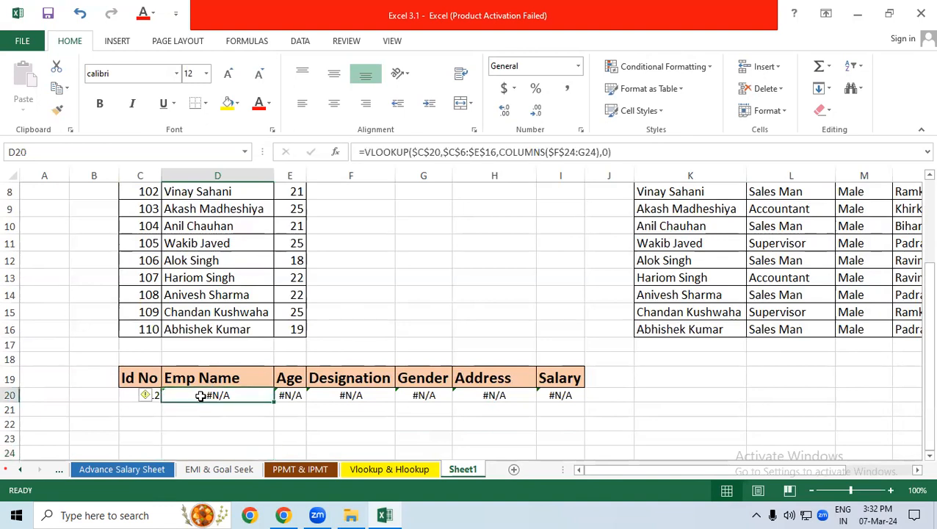
pyautogui.press('F2')
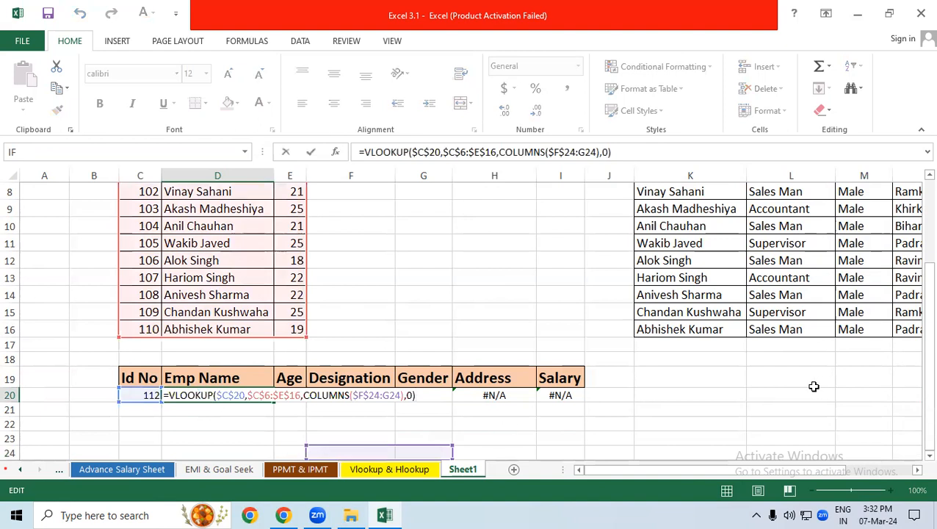
pyautogui.hotkey('ctrl', 'Return')
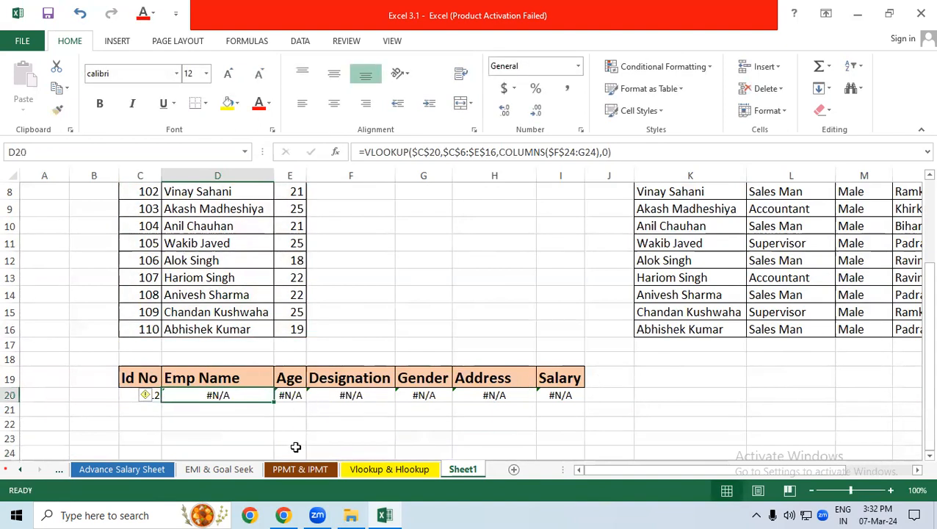
# Insert IFERROR in front of the existing VLOOKUP in the Emp Name cell D20
pyautogui.click(233, 420)
pyautogui.click(221, 396)
pyautogui.press('F2')
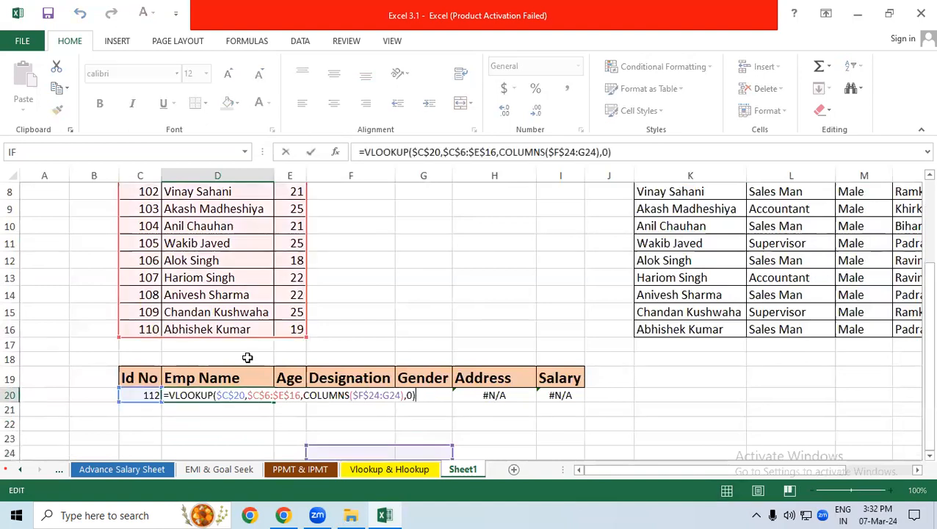
pyautogui.click(169, 395)
pyautogui.write('ife')
pyautogui.press('Tab')
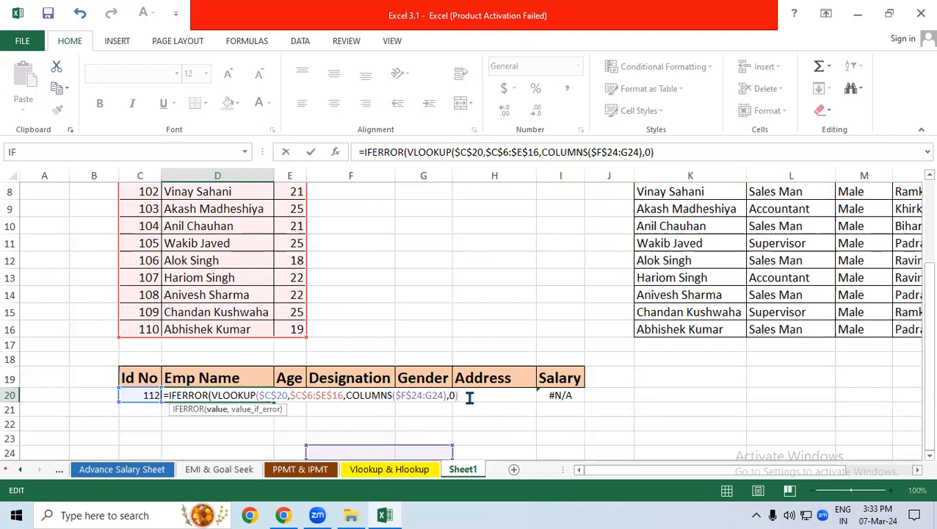
# Complete the IFERROR in D20 with "No Data" as the error value and fill the formula into E20
pyautogui.write(',')
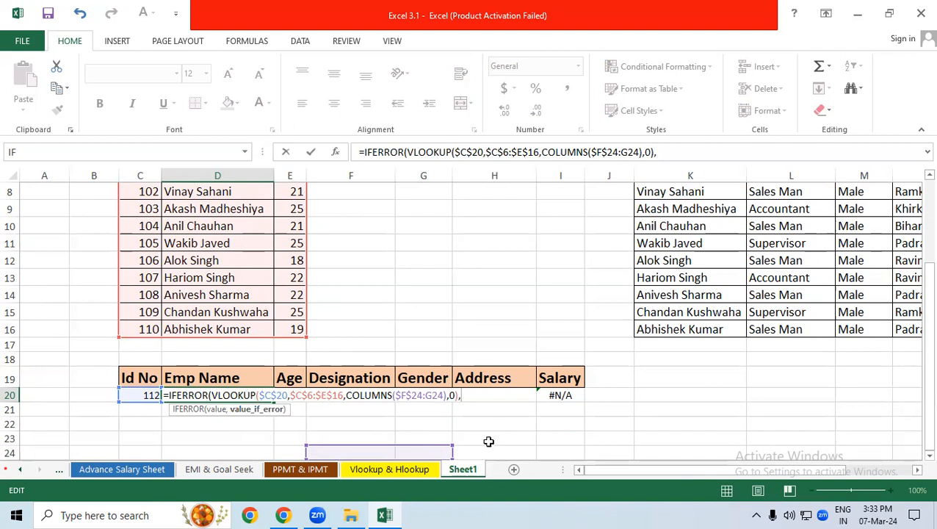
pyautogui.write('"No Data')
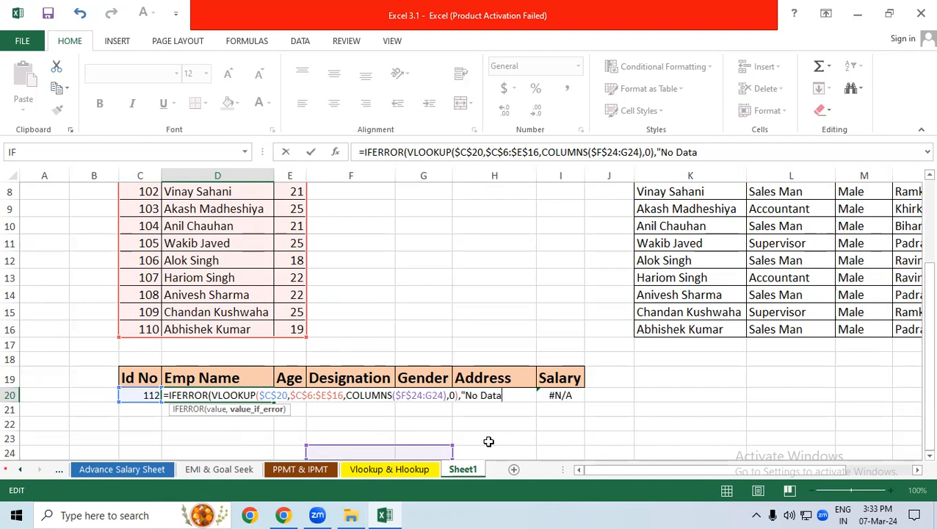
pyautogui.write('")')
pyautogui.press('Return')
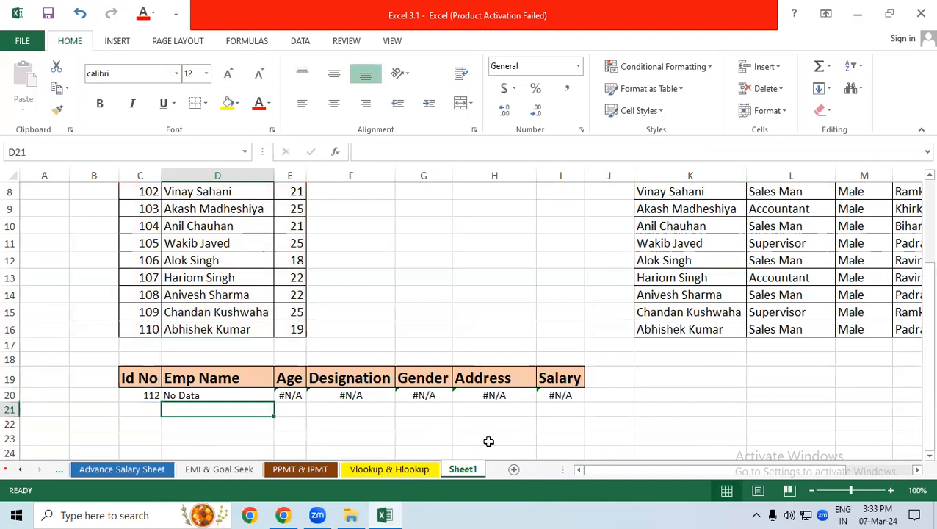
pyautogui.click(248, 399)
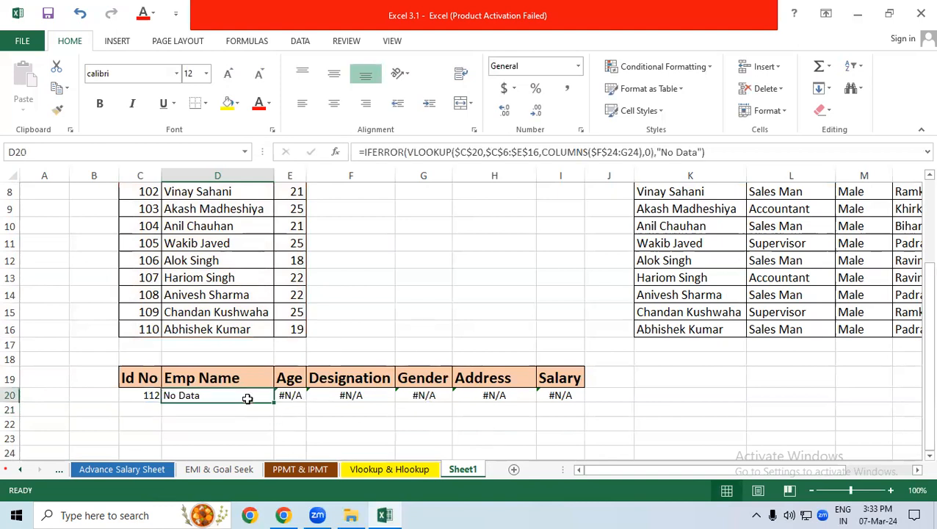
pyautogui.moveTo(274, 400); pyautogui.dragTo(301, 402)
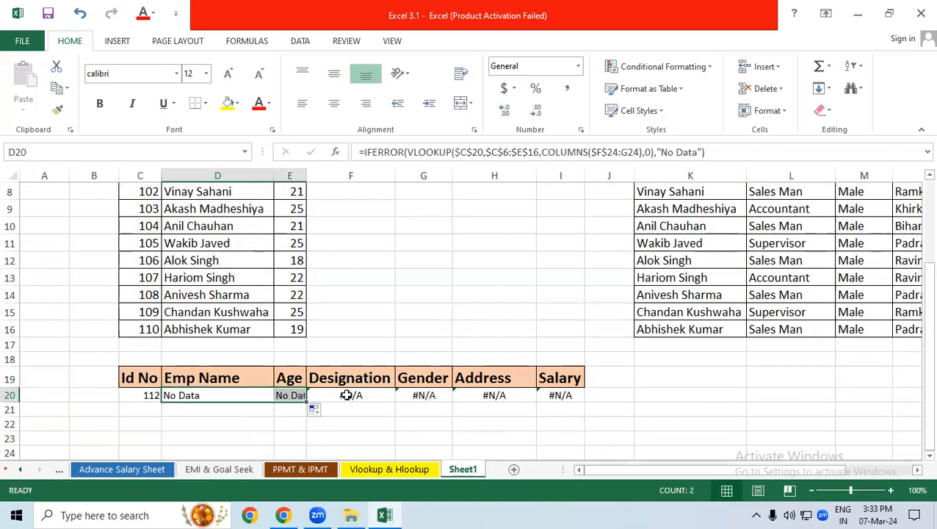
# Insert IFERROR in front of the double VLOOKUP in the Designation cell F20
pyautogui.doubleClick(346, 396)
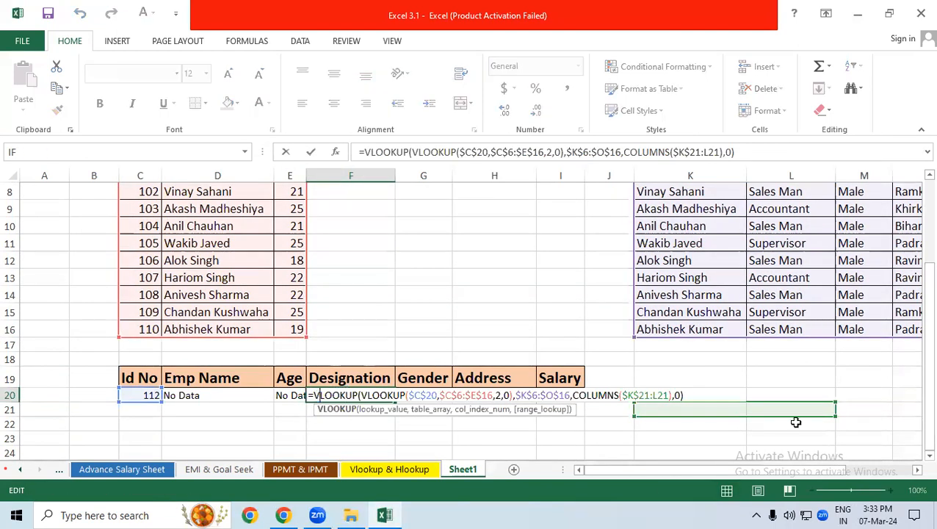
pyautogui.press('Left')
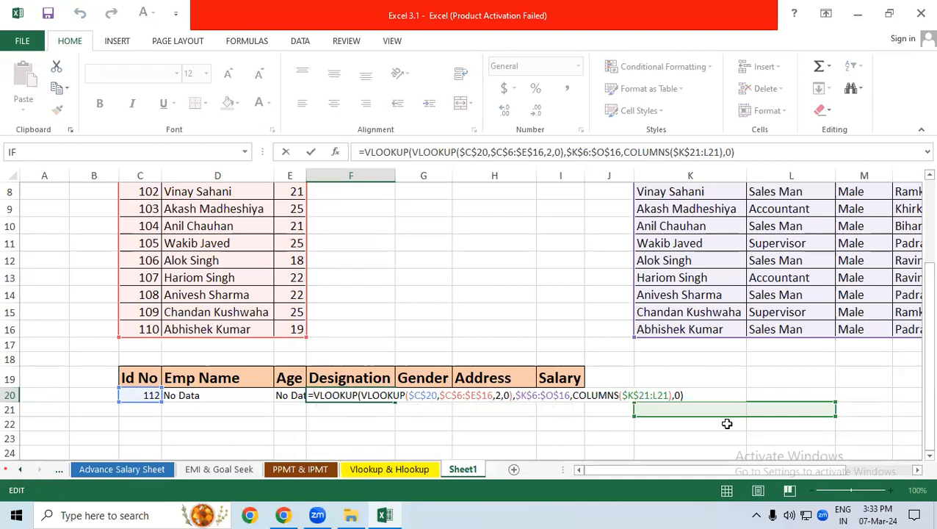
pyautogui.write('IFERROR(')
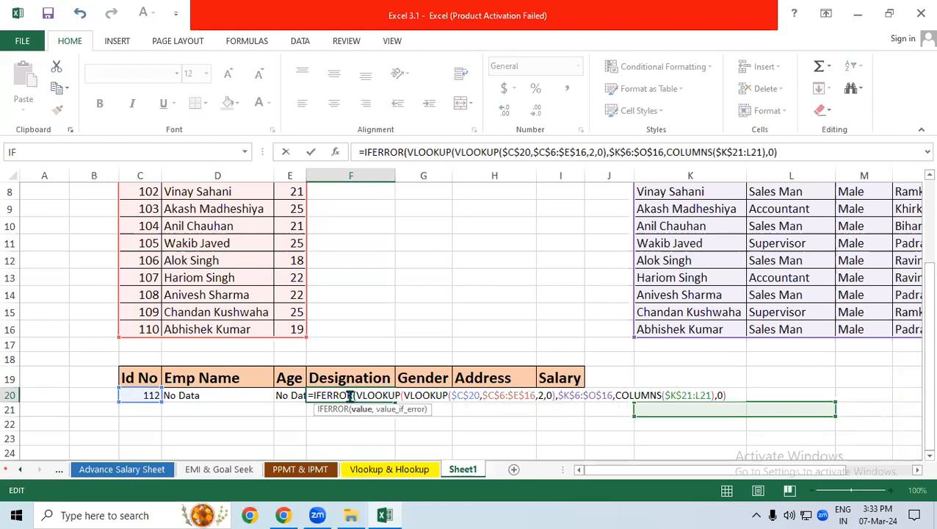
# Complete the IFERROR in F20 with "No Record" as the error value and enter the formula
pyautogui.click(731, 395)
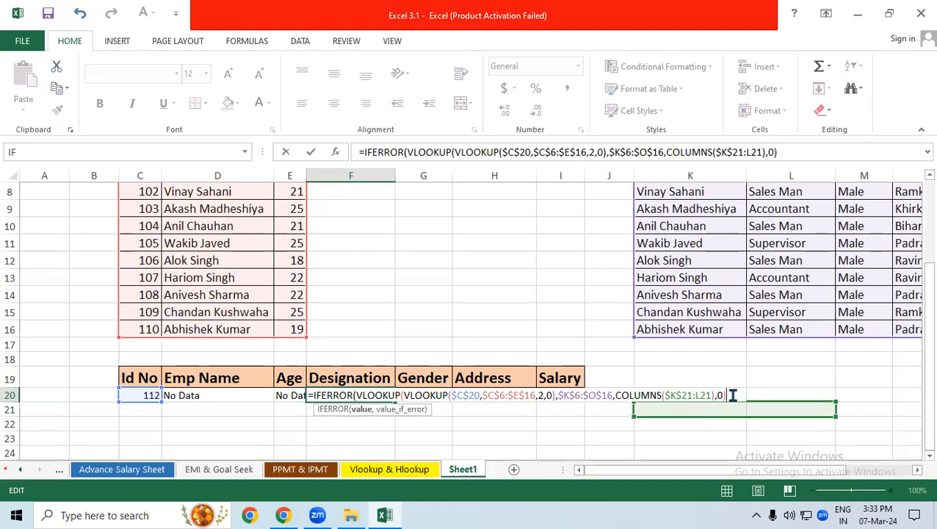
pyautogui.write(',"No')
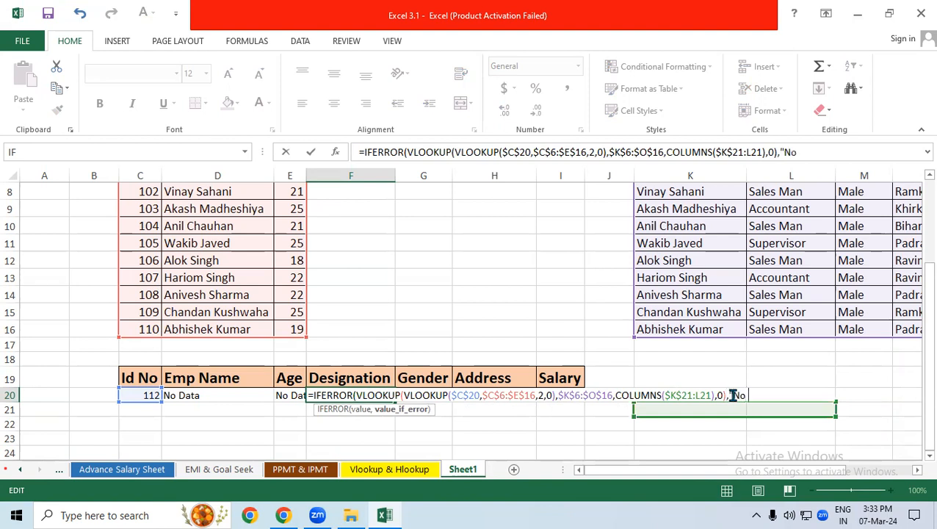
pyautogui.write(' Record")')
pyautogui.press('Return')
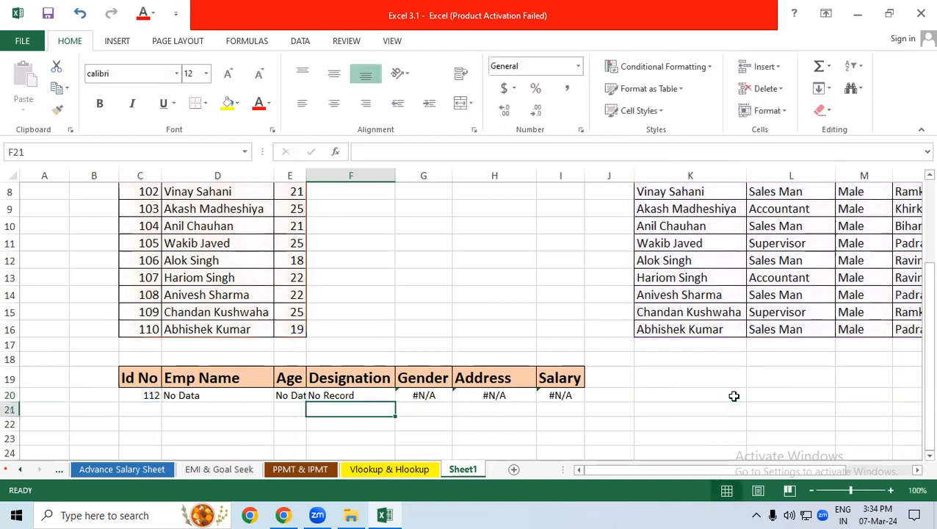
# Fill the IFERROR double VLOOKUP from F20 across to I20
pyautogui.click(353, 395)
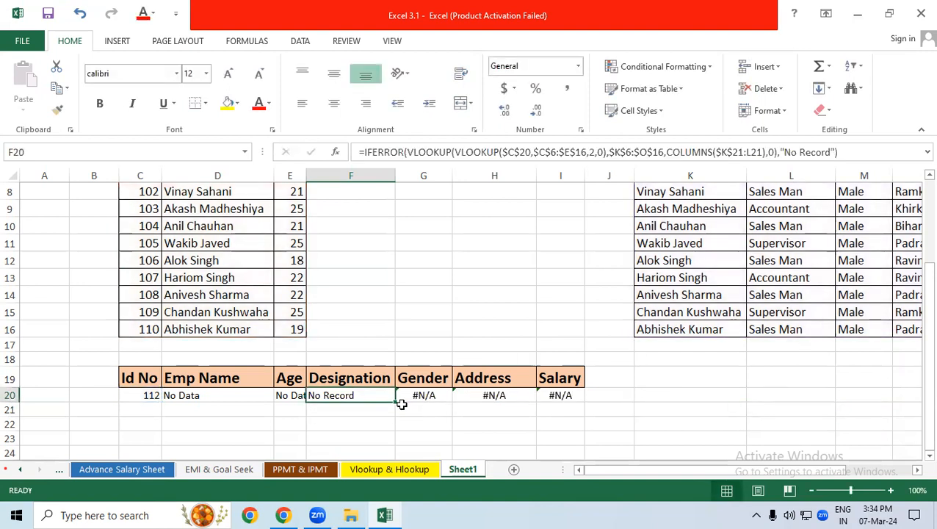
pyautogui.moveTo(396, 403); pyautogui.dragTo(577, 402)
pyautogui.click(479, 426)
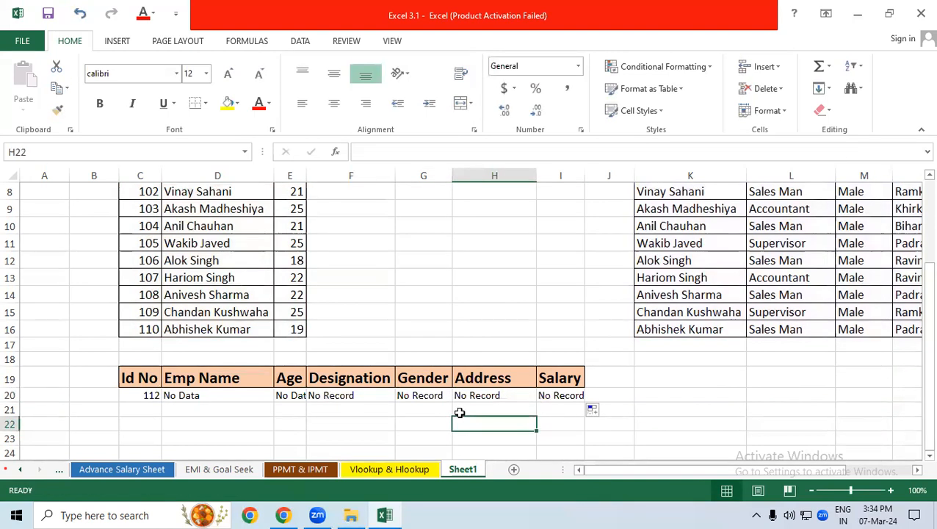
# Test the lookup row with two existing Id Nos in C20, 101 and 107
pyautogui.click(151, 395)
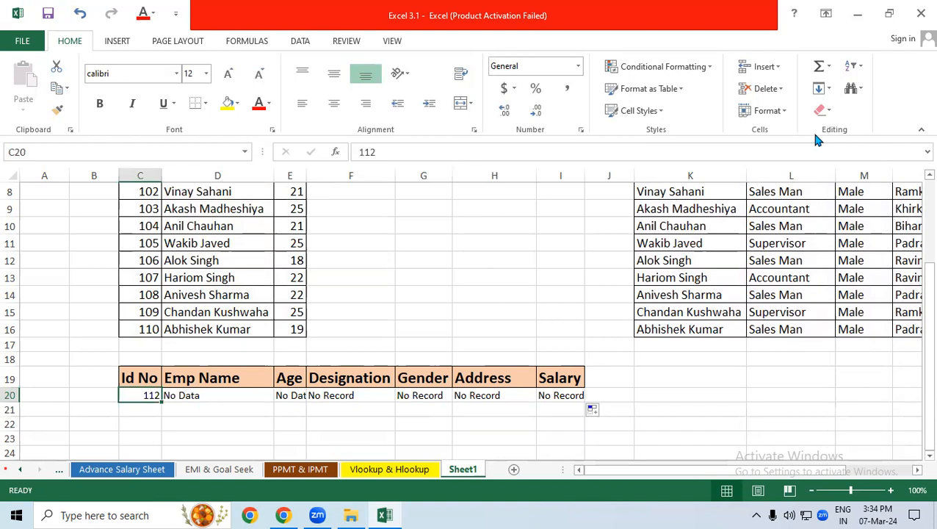
pyautogui.write('10')
pyautogui.write('1')
pyautogui.press('Return')
pyautogui.press('Up')
pyautogui.write('107')
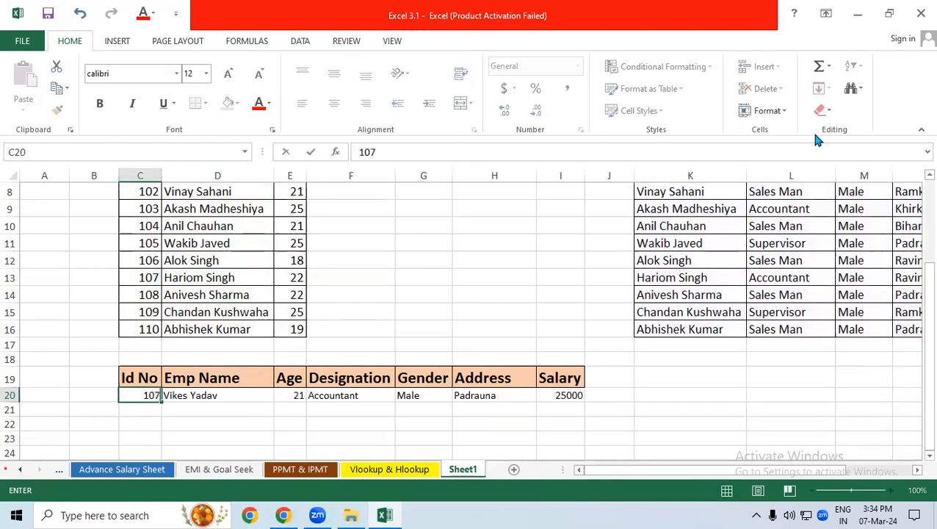
pyautogui.press('Return')
# Set the Id No in C20 to 111, which is not in the source table
pyautogui.press('Up')
pyautogui.write('111')
pyautogui.press('Return')
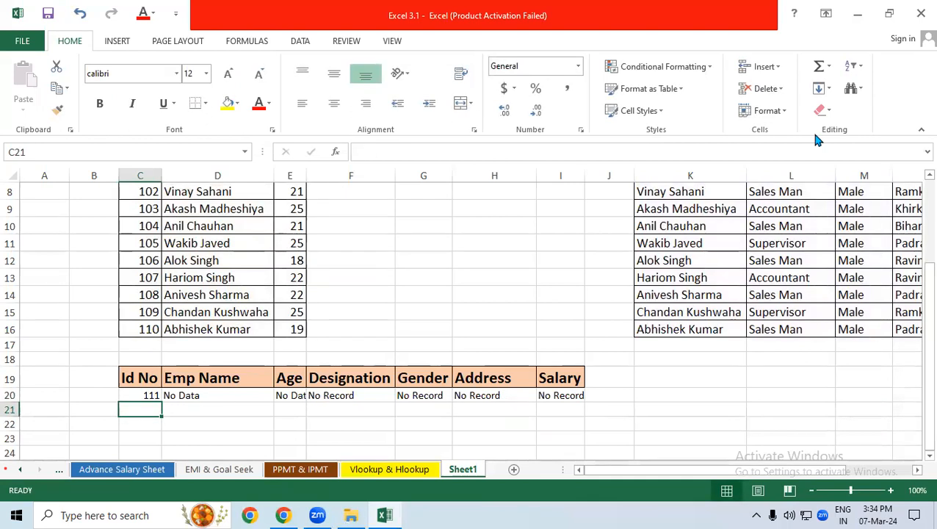
# Apply All Borders to the lookup row C20:I20
pyautogui.moveTo(166, 395); pyautogui.dragTo(573, 394)
pyautogui.click(350, 395)
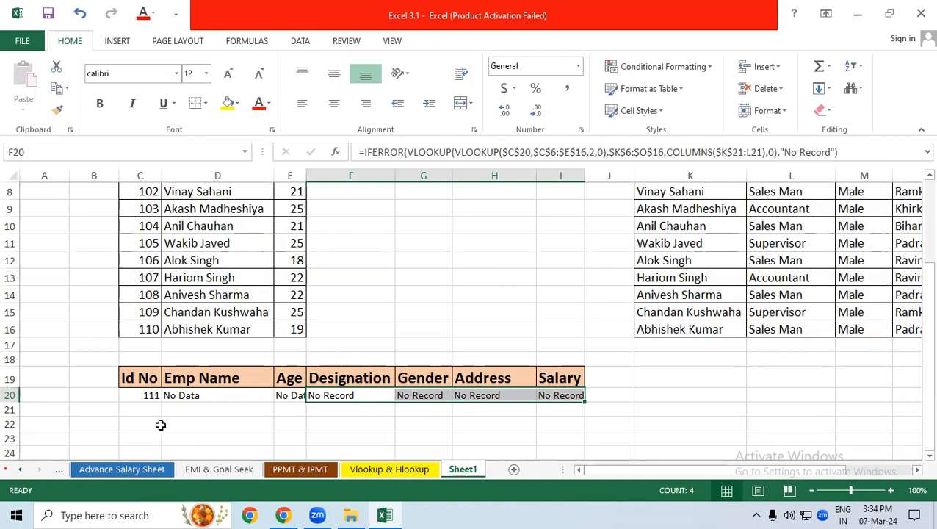
pyautogui.click(154, 424)
pyautogui.click(144, 397)
pyautogui.moveTo(146, 397); pyautogui.dragTo(541, 391)
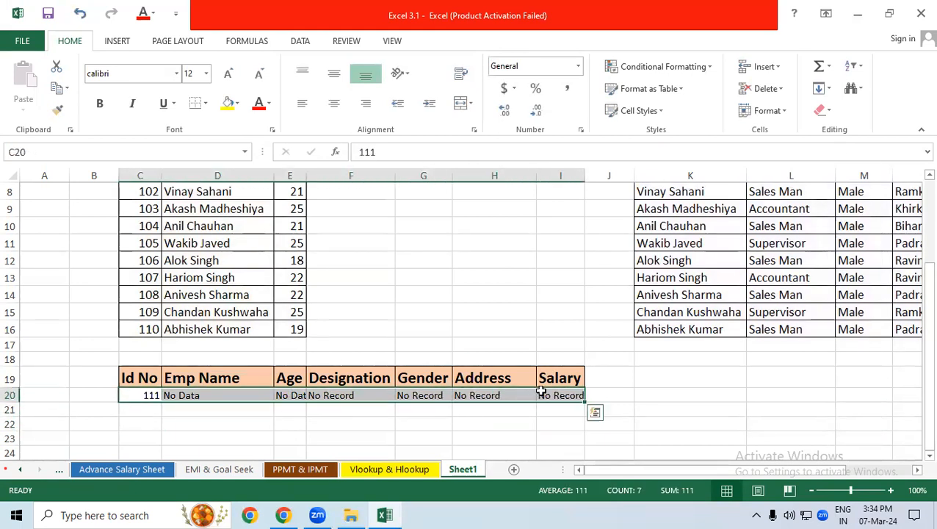
pyautogui.click(205, 104)
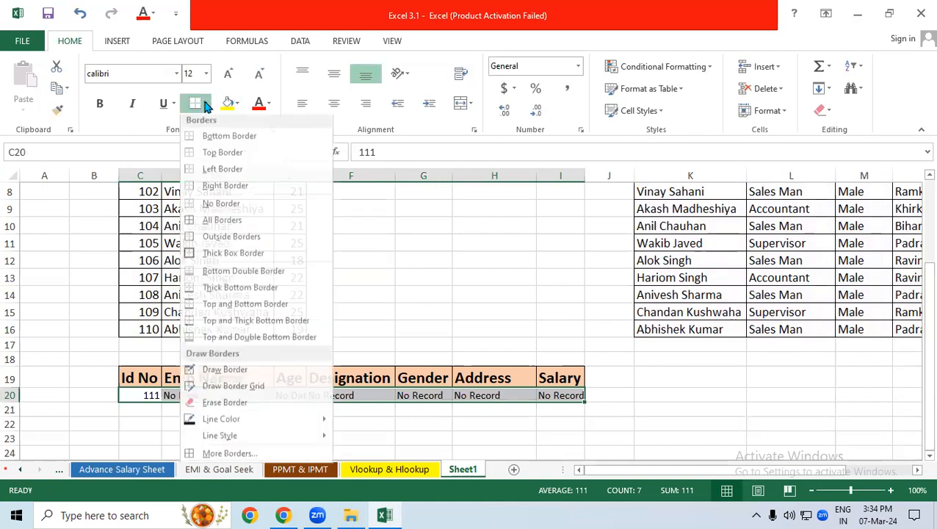
pyautogui.click(210, 236)
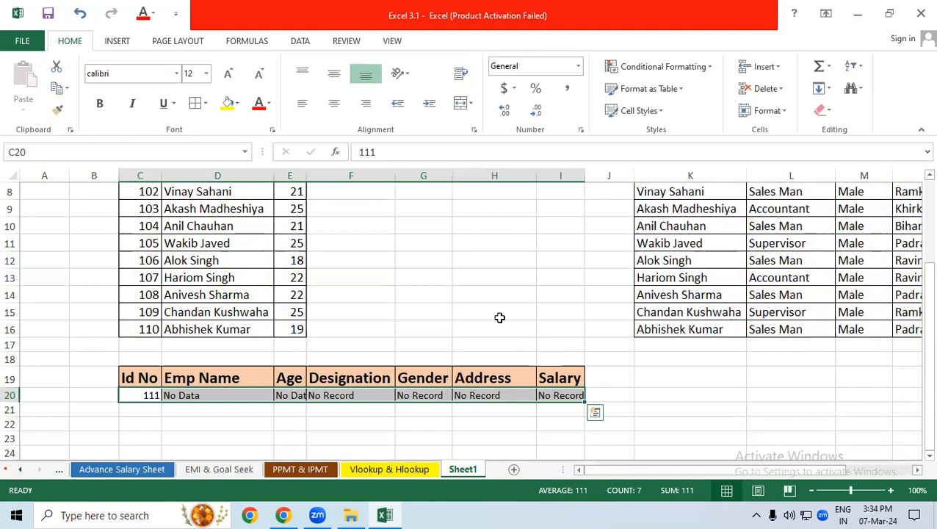
pyautogui.click(596, 397)
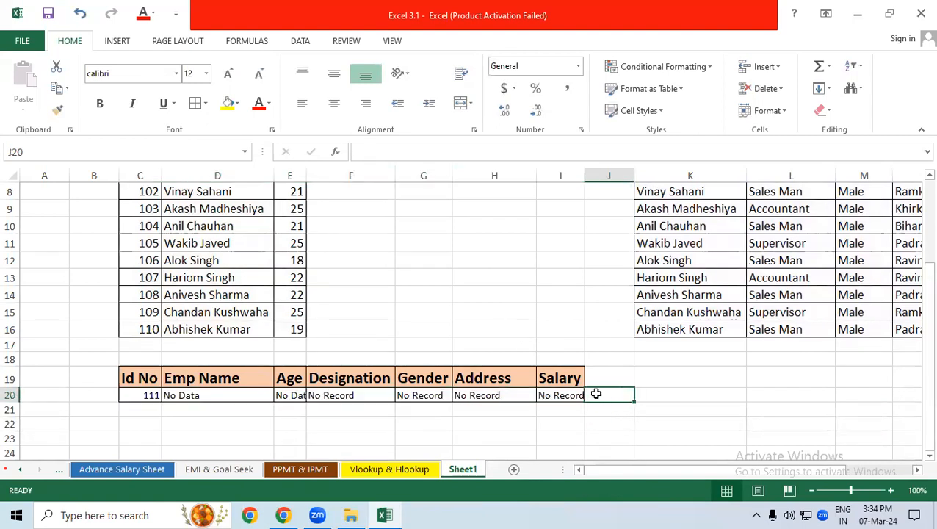
pyautogui.moveTo(594, 377); pyautogui.dragTo(150, 396)
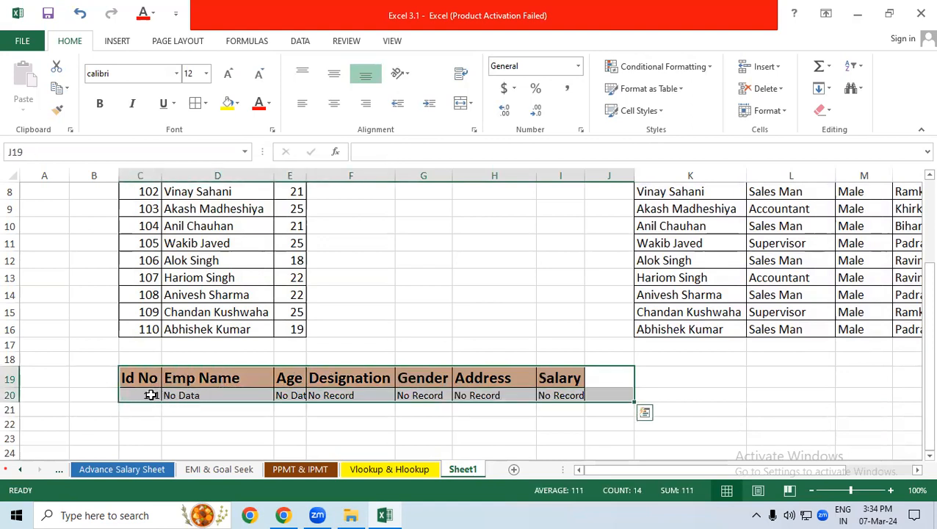